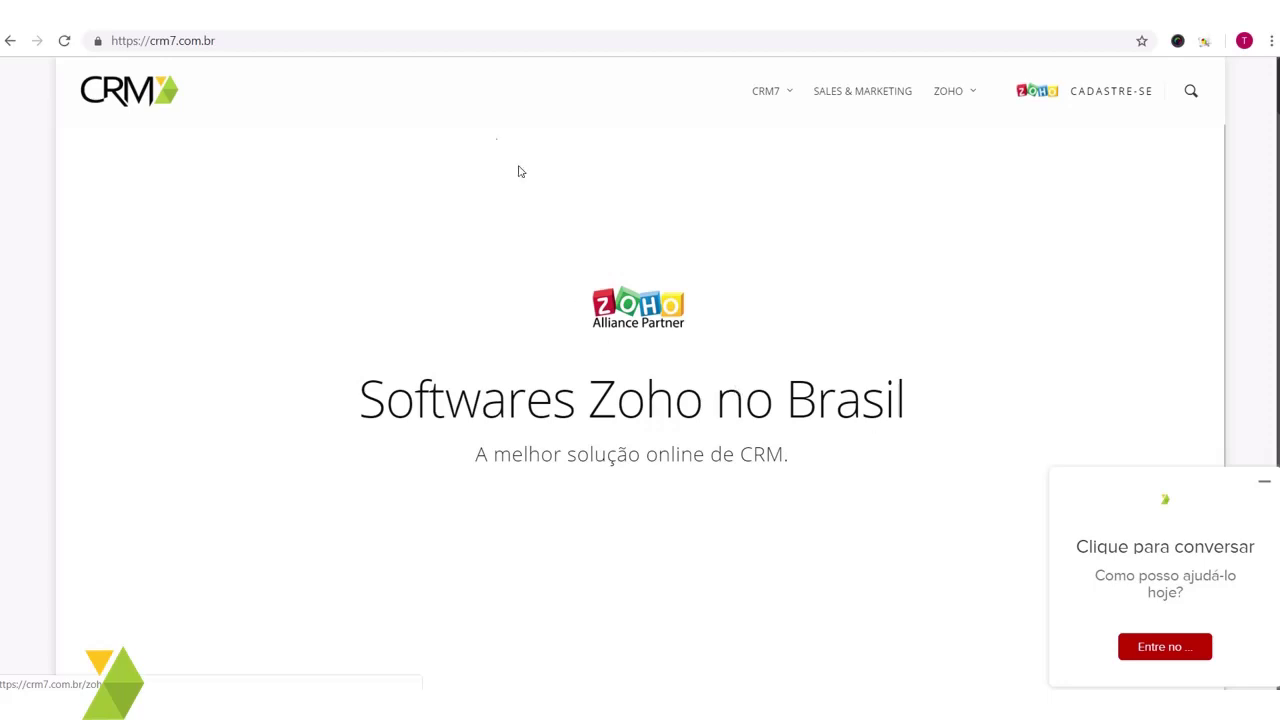
# Switch to Zoho Campaigns at campaigns.zoho.com and open the page for managing subscriber lists
pyautogui.click(249, 46)
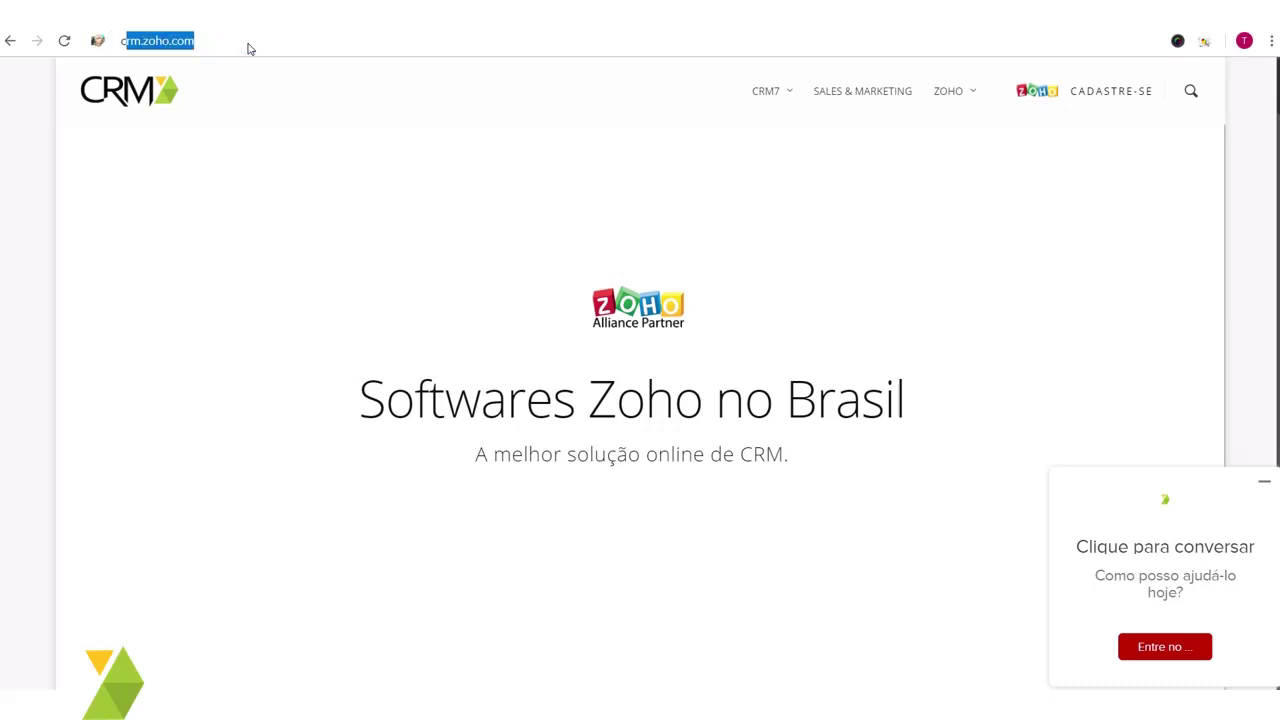
pyautogui.write('campaigns')
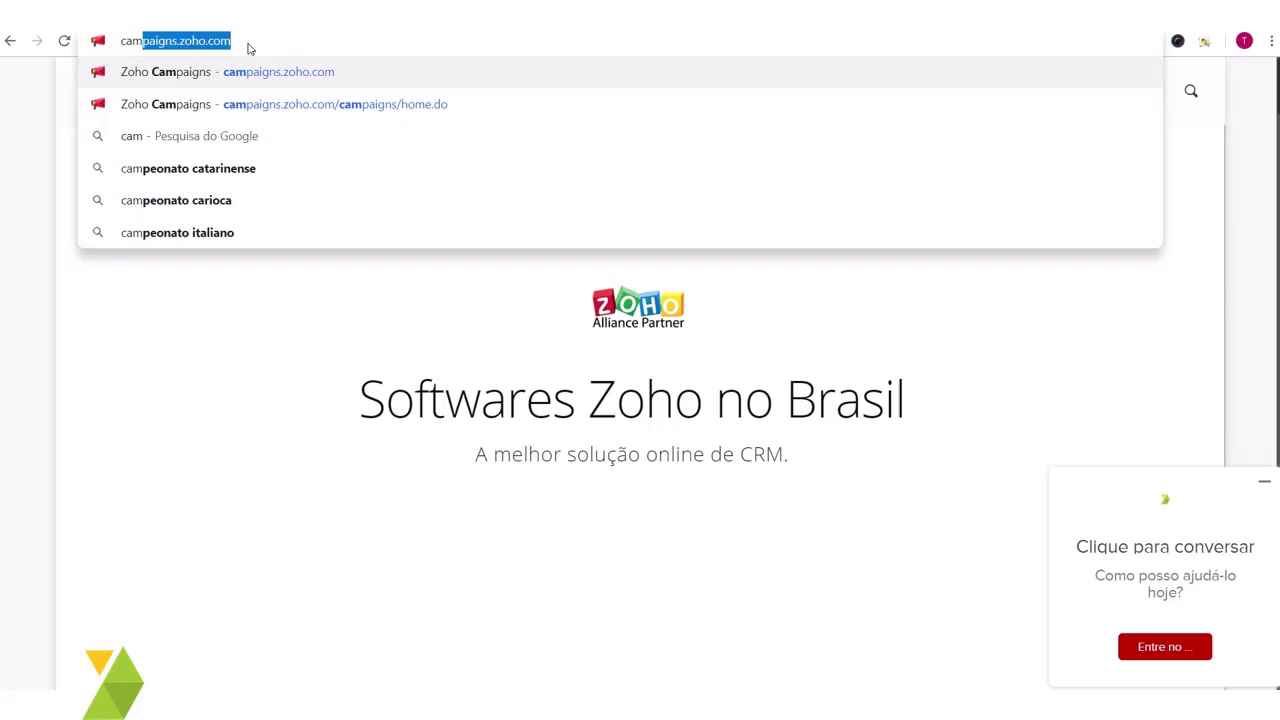
pyautogui.press('Return')
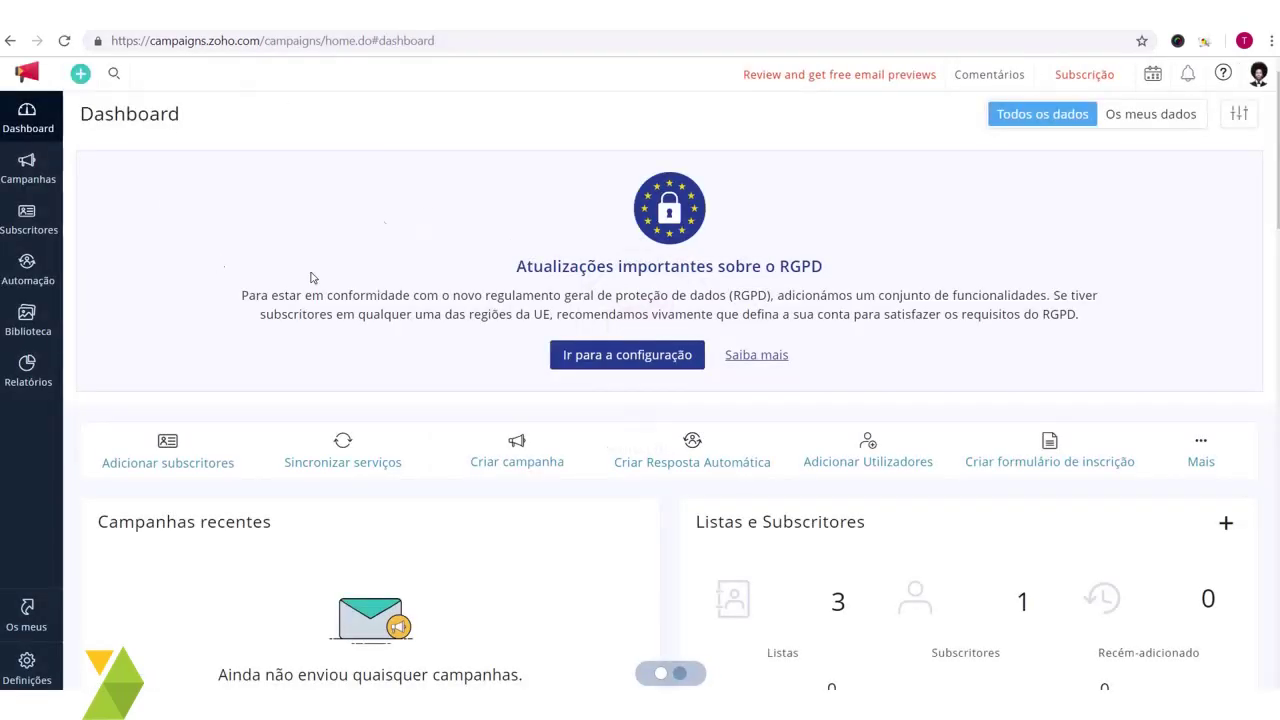
pyautogui.click(33, 230)
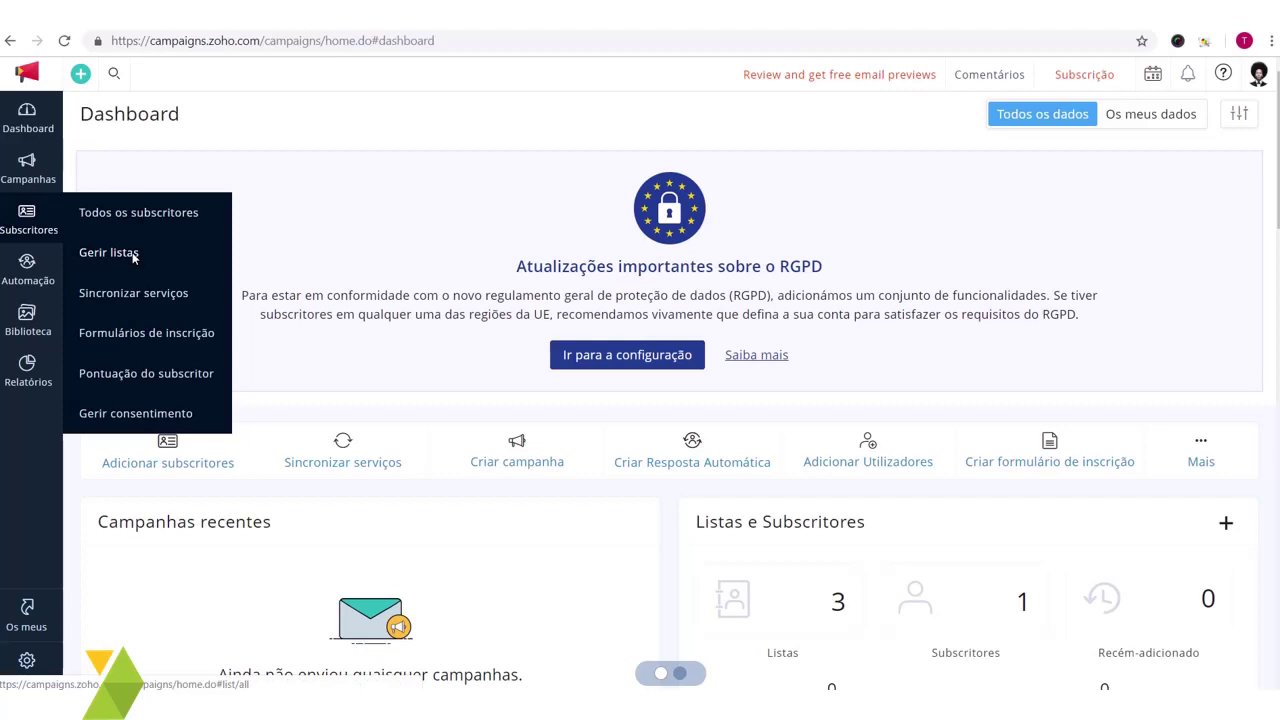
pyautogui.click(108, 253)
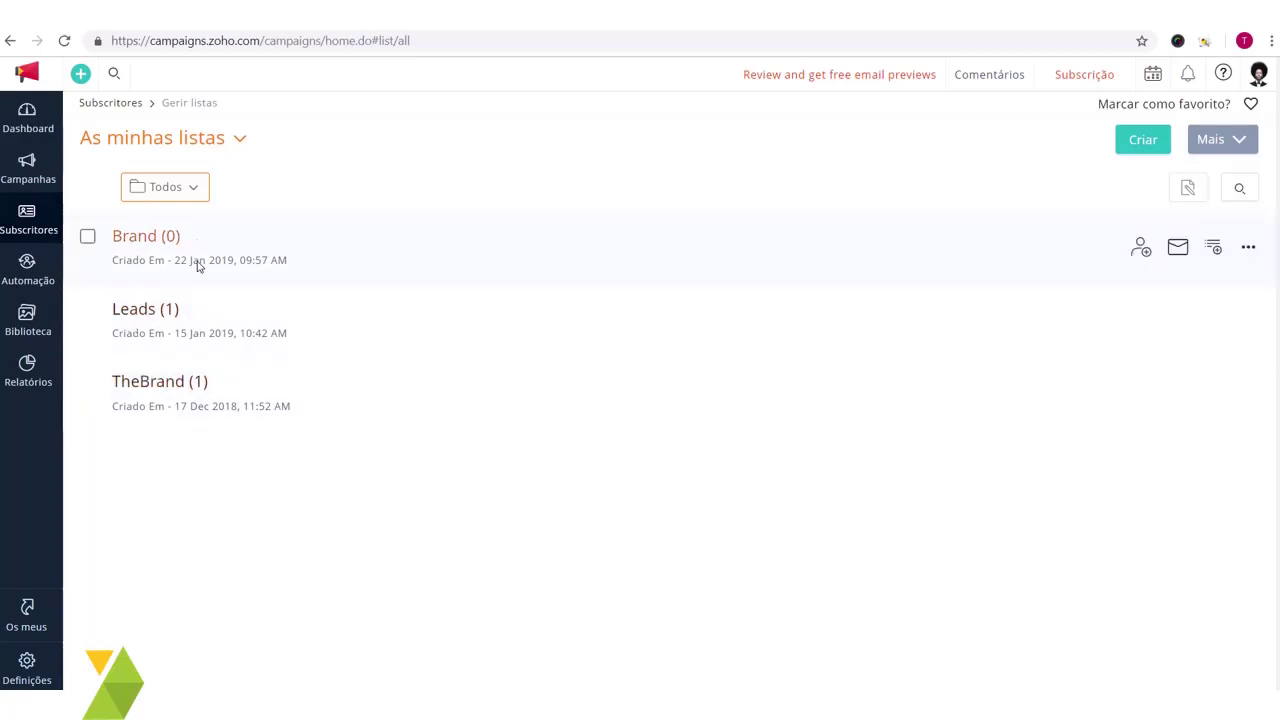
# Start a new list named "Jornada" and answer Não to subscribers joining it through signup forms
pyautogui.click(1148, 140)
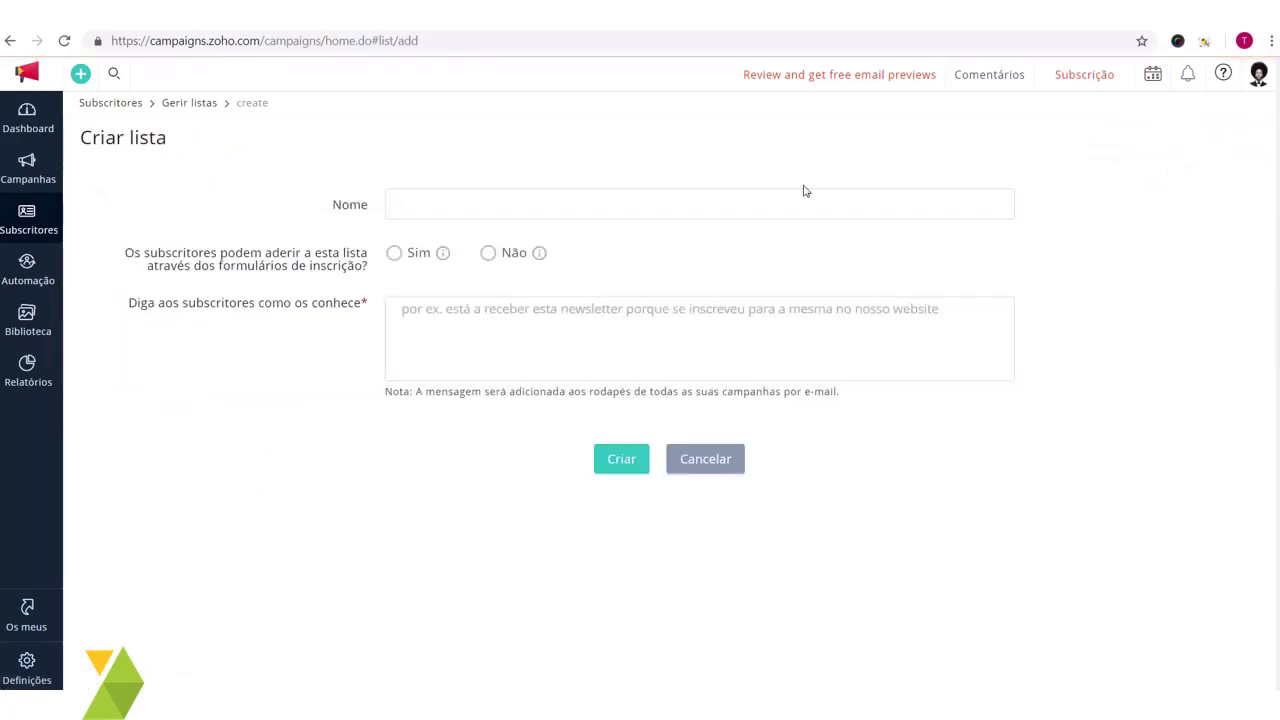
pyautogui.click(759, 208)
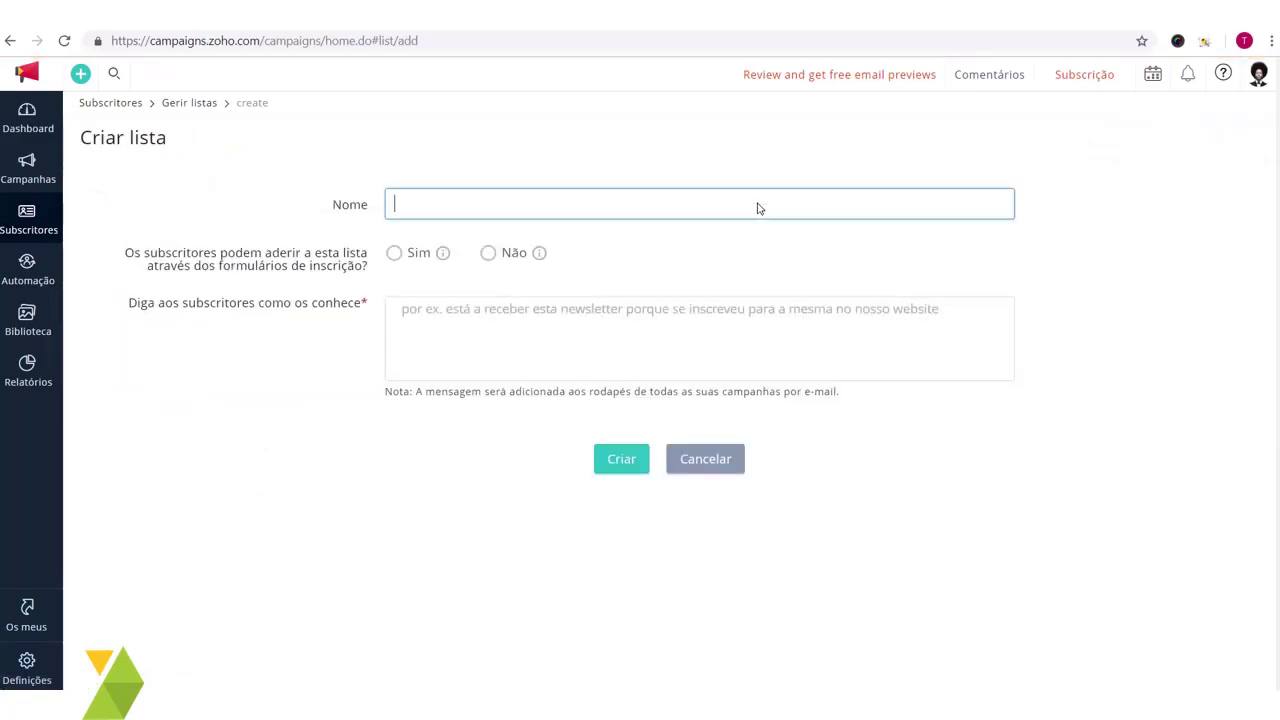
pyautogui.write('Jornada')
pyautogui.moveTo(592, 214); pyautogui.dragTo(204, 201)
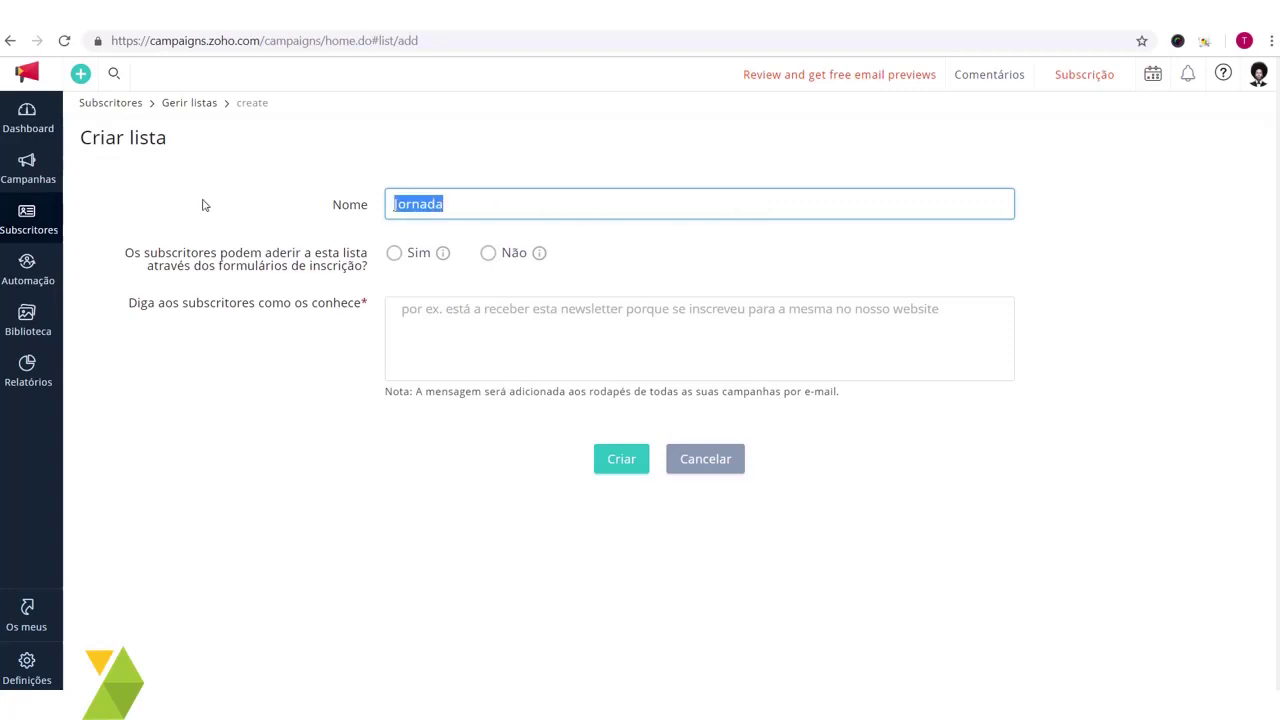
pyautogui.click(489, 256)
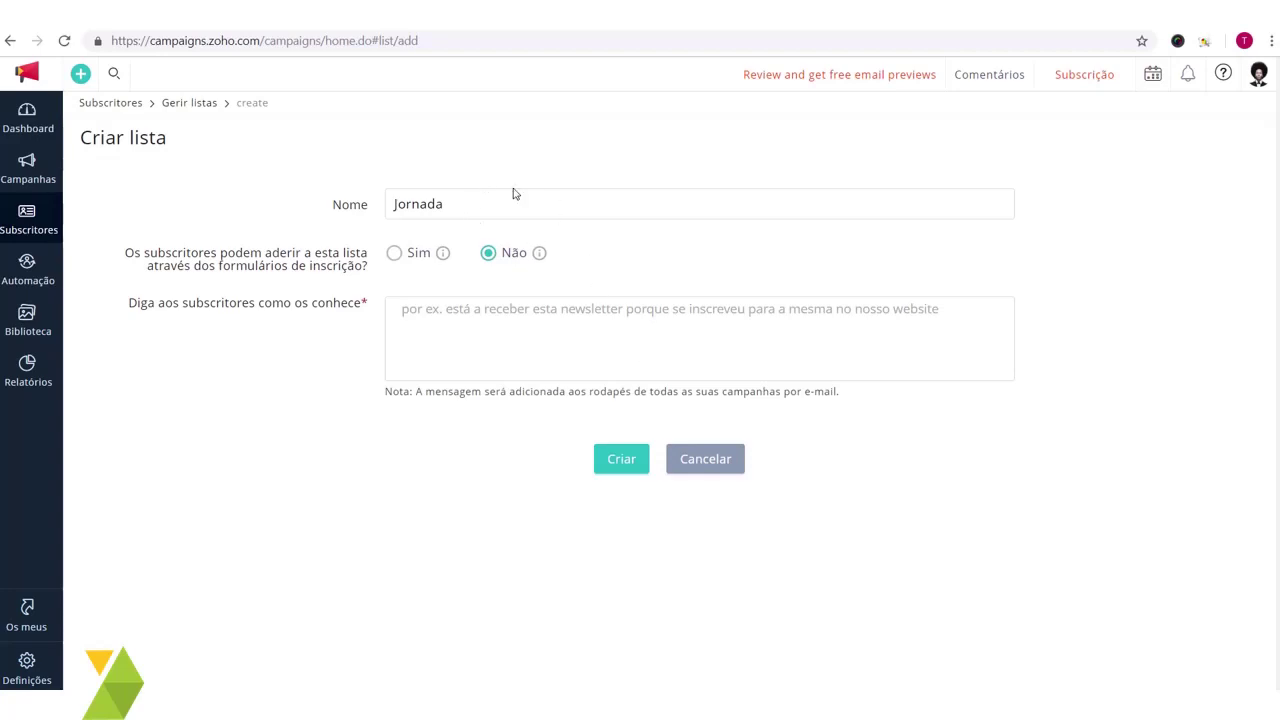
# Enter "CRM7" as the explanation of how subscribers are known and create the list
pyautogui.click(591, 328)
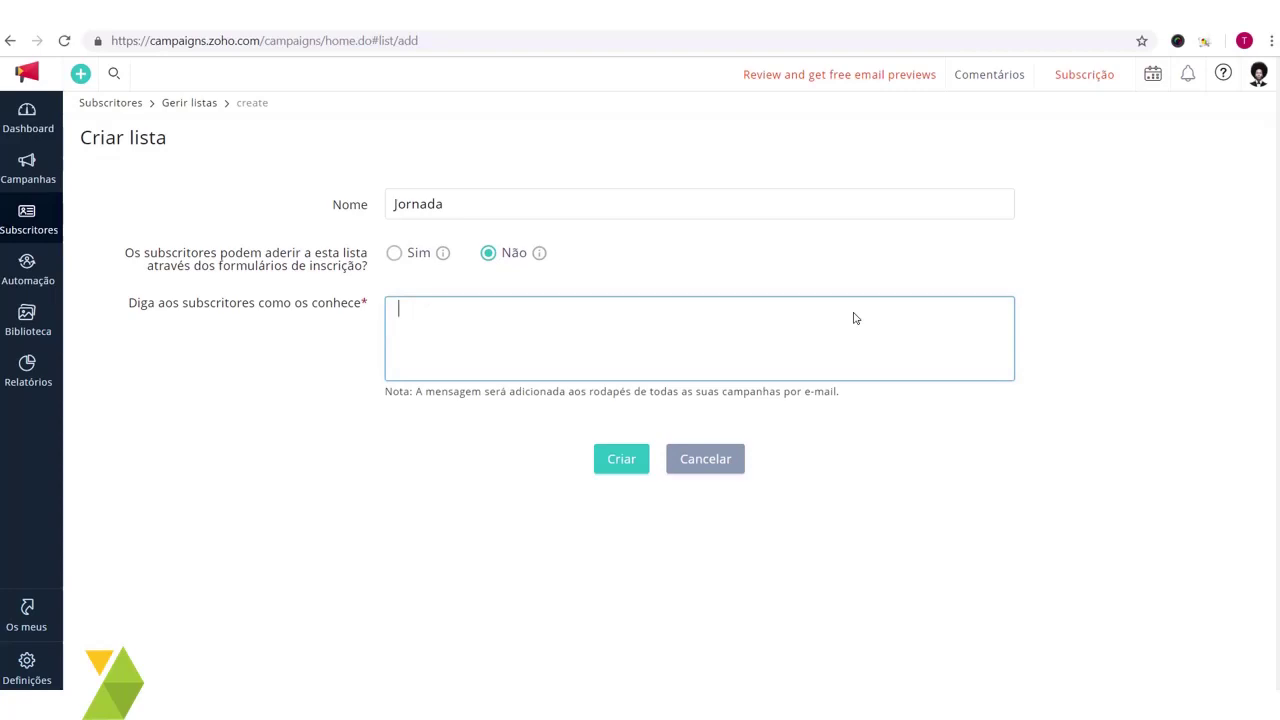
pyautogui.write('CRM7')
pyautogui.doubleClick(410, 309)
pyautogui.click(557, 328)
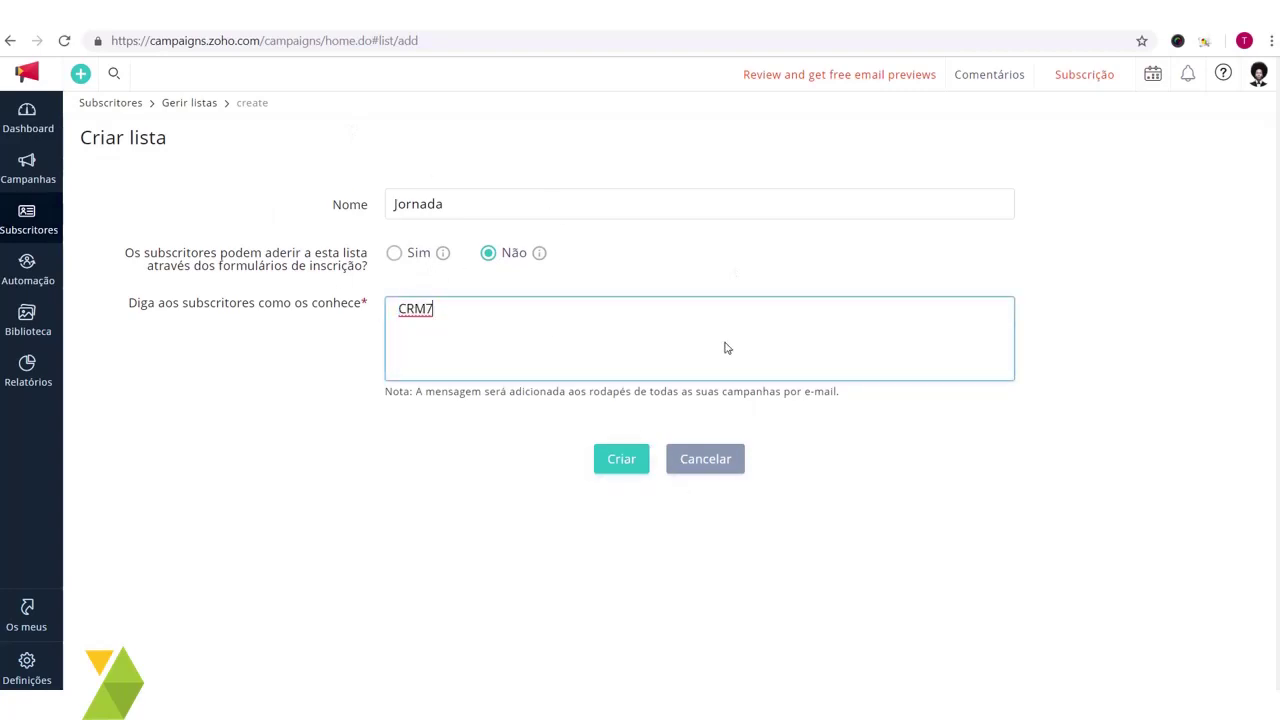
pyautogui.click(633, 465)
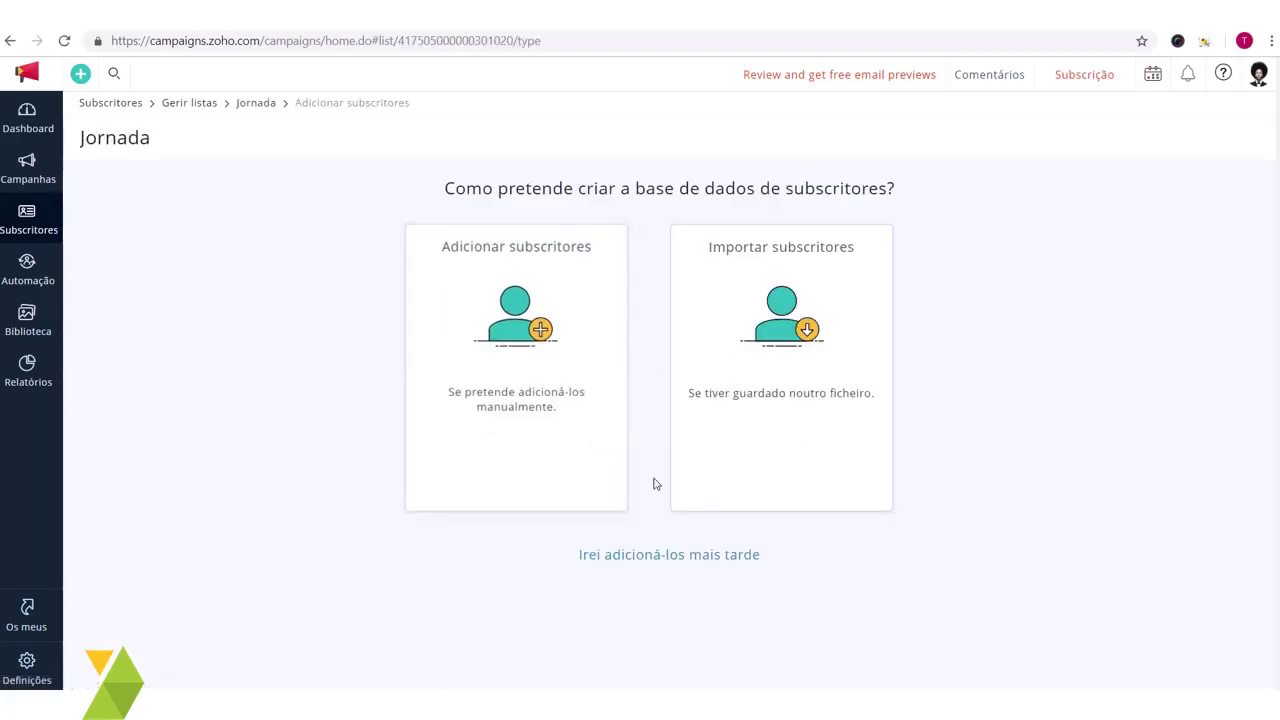
pyautogui.moveTo(556, 367)
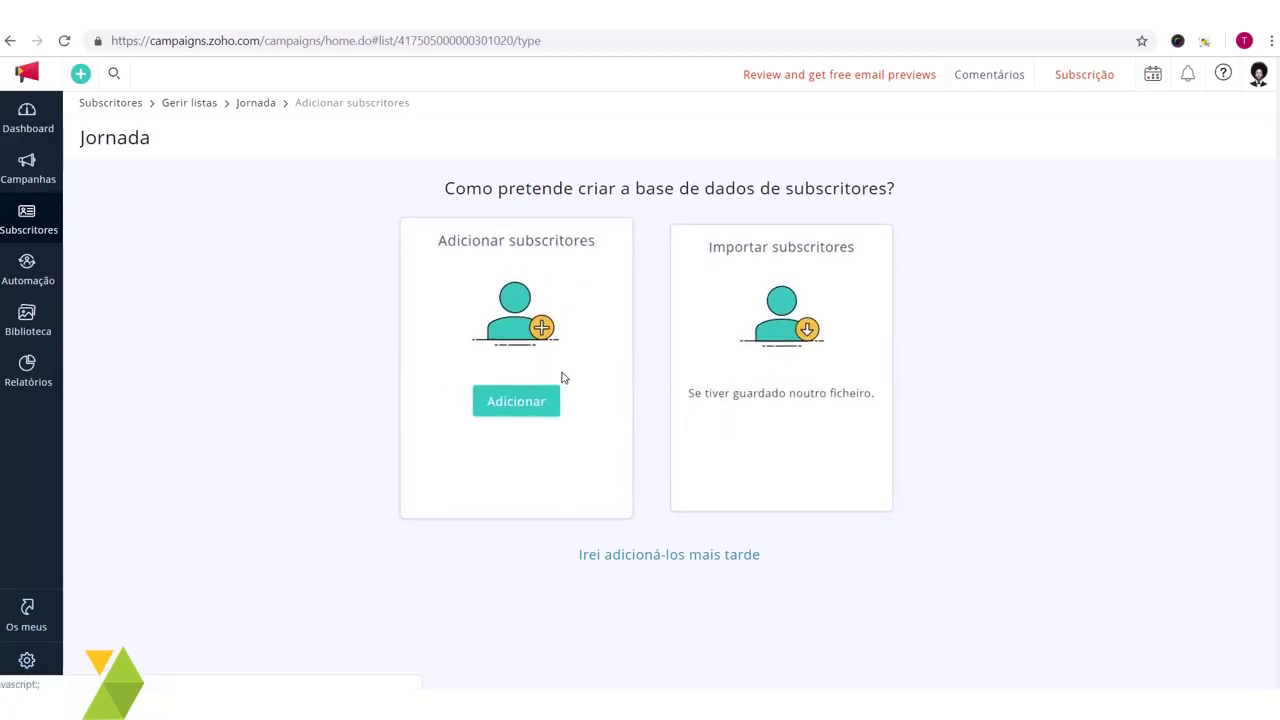
pyautogui.moveTo(157, 142); pyautogui.dragTo(79, 142)
pyautogui.click(96, 145)
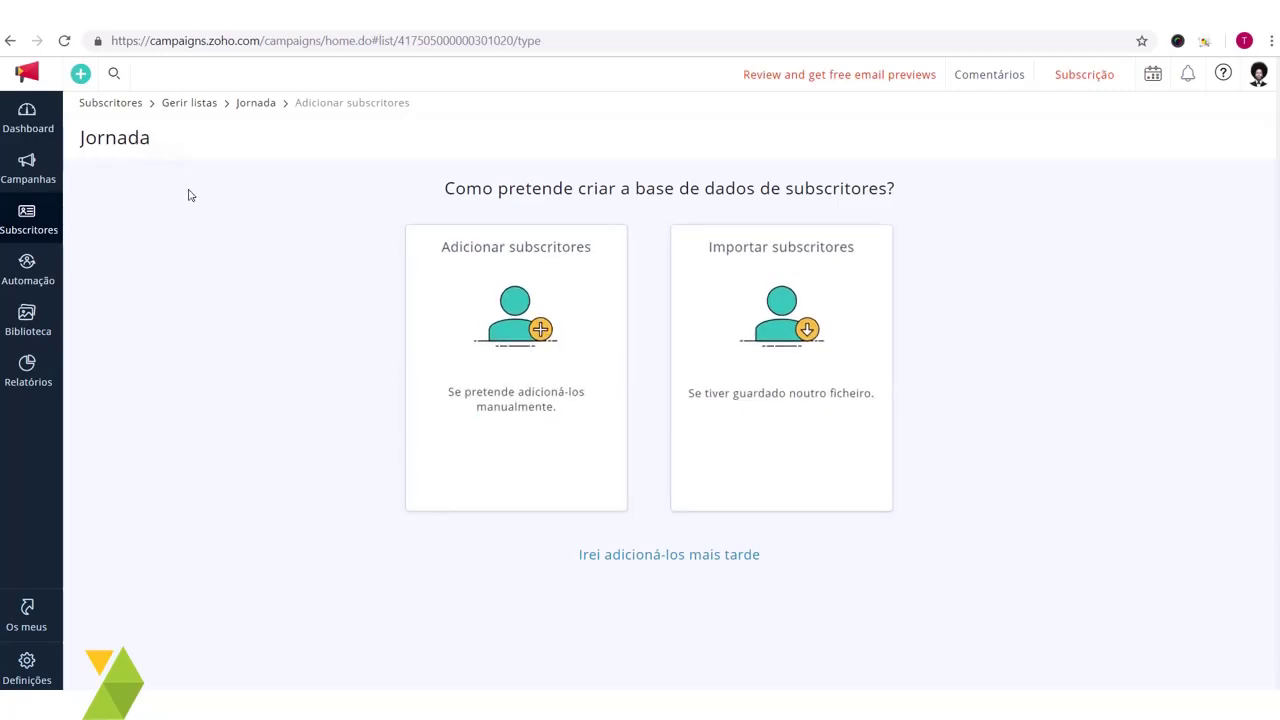
pyautogui.moveTo(149, 142); pyautogui.dragTo(80, 140)
pyautogui.click(102, 143)
# Open the subscribers' service synchronization page and look over the Zoho CRM card
pyautogui.click(34, 231)
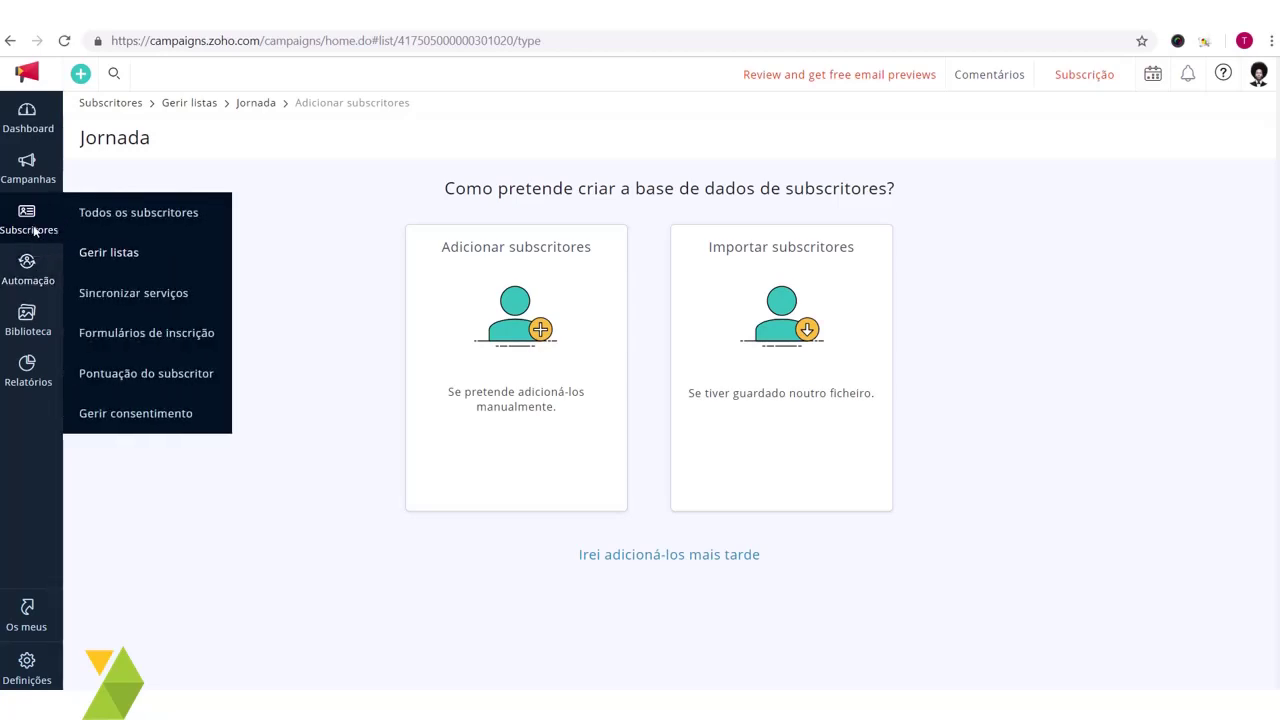
pyautogui.click(166, 294)
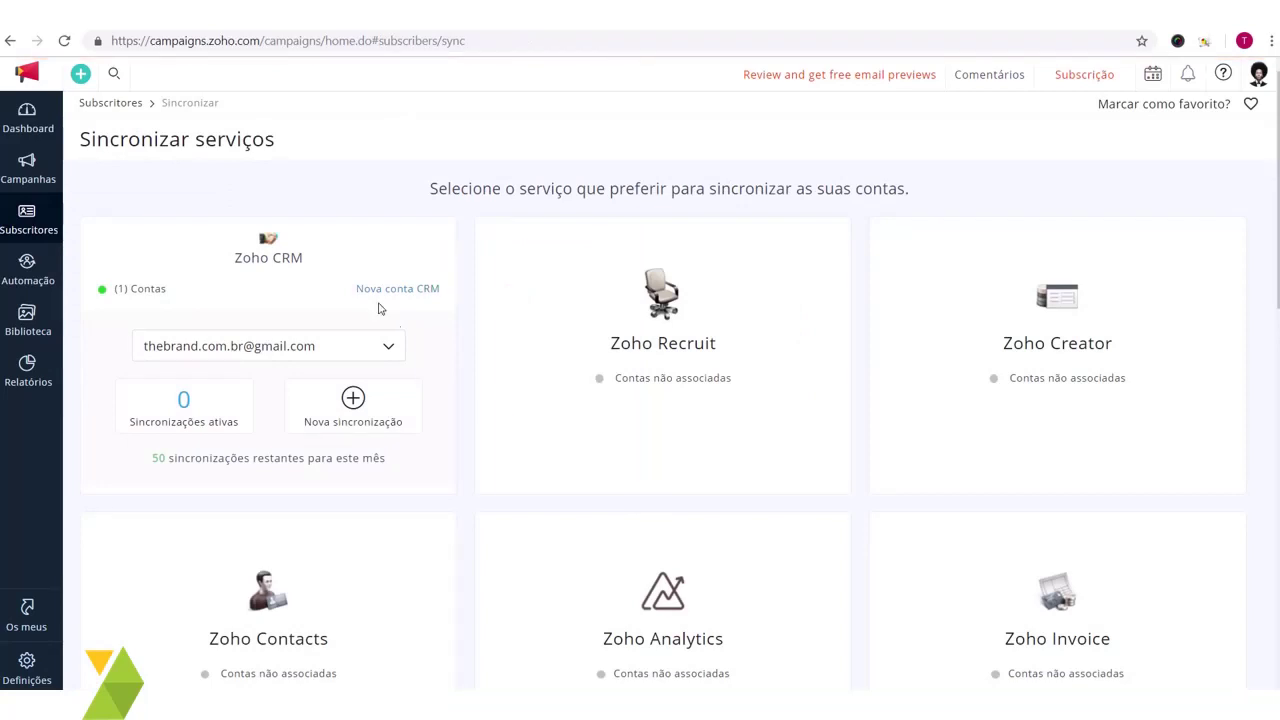
pyautogui.moveTo(310, 259); pyautogui.dragTo(228, 259)
pyautogui.click(259, 259)
pyautogui.tripleClick(168, 289)
pyautogui.click(251, 297)
# Start adding a new Zoho CRM account and accept the integration permissions to reach its configuration form
pyautogui.click(399, 290)
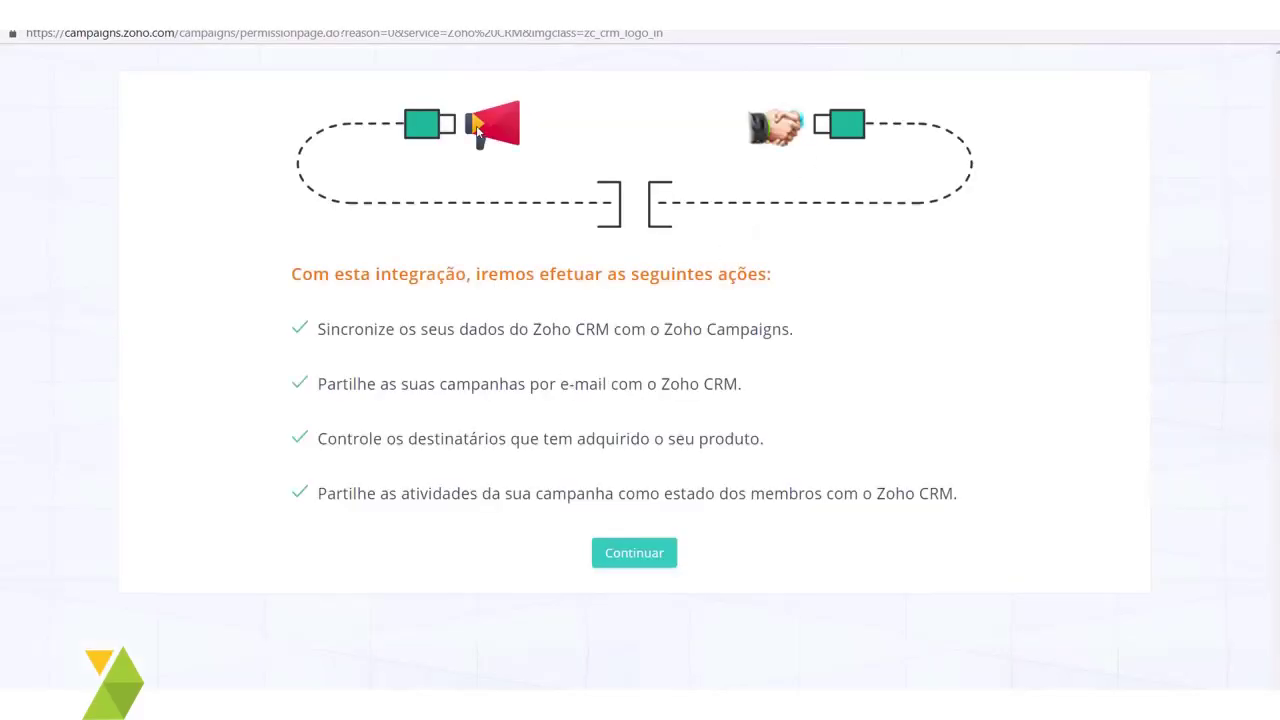
pyautogui.click(653, 558)
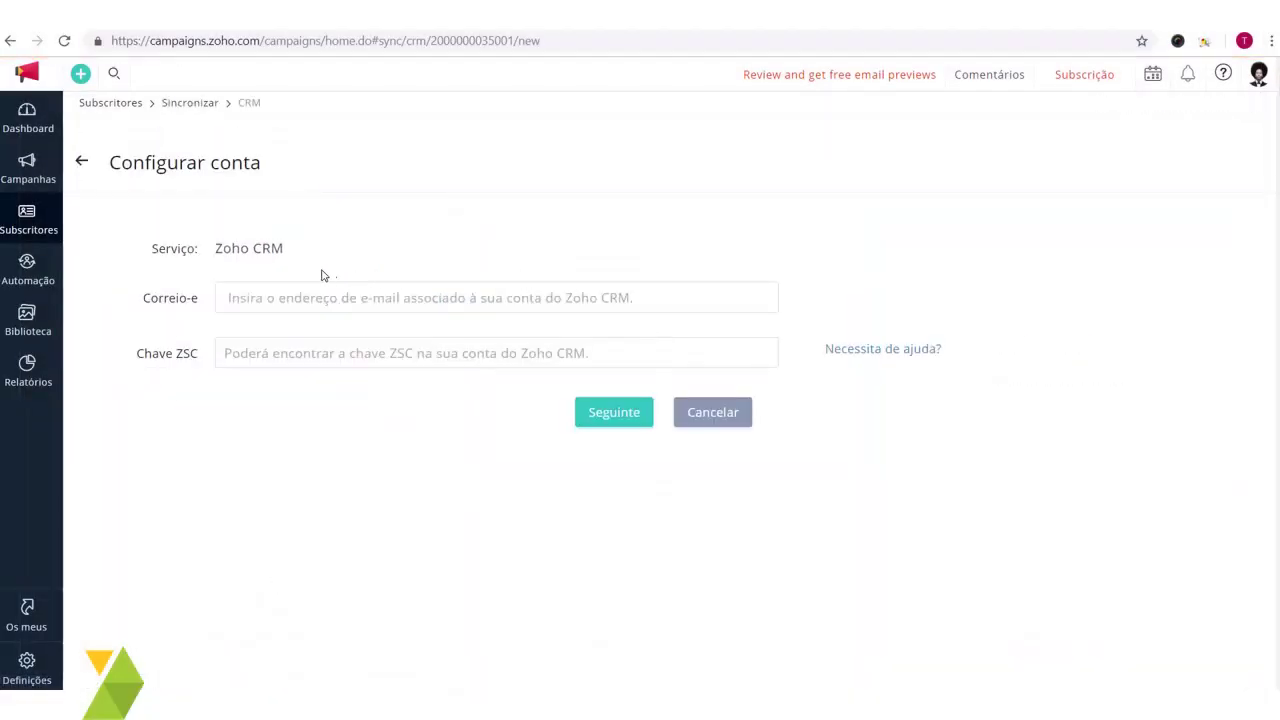
pyautogui.click(334, 300)
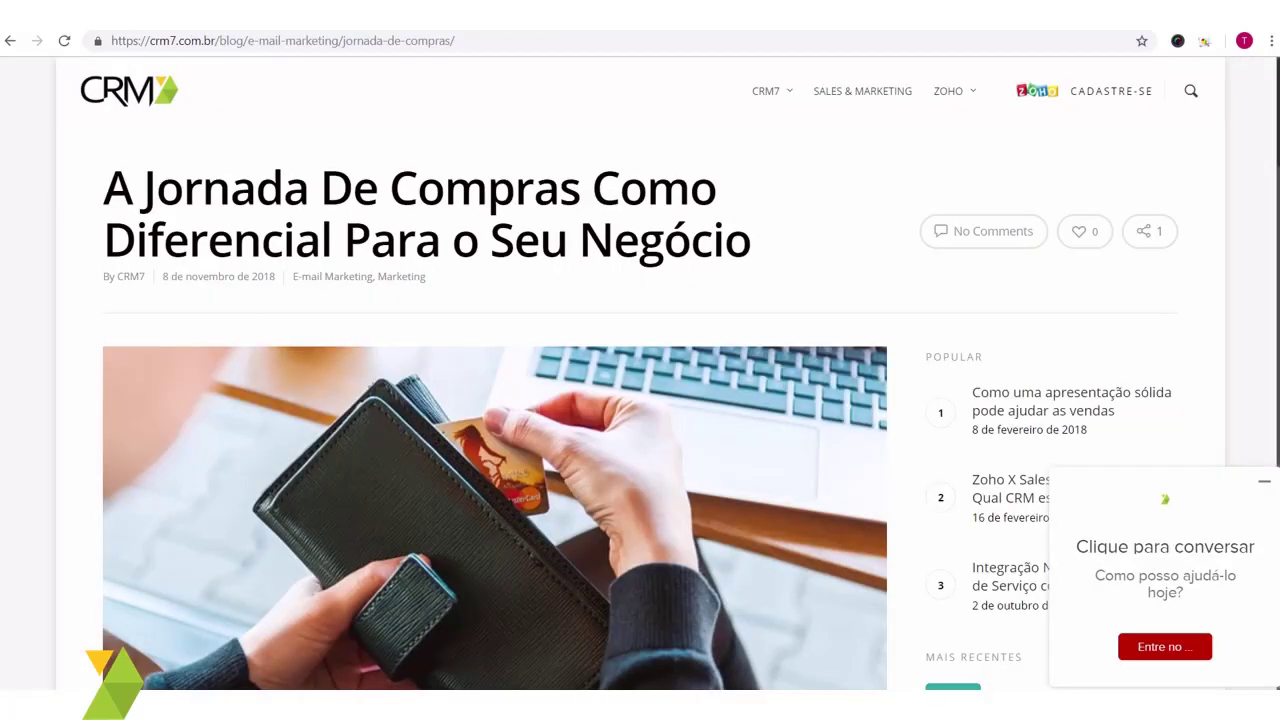
# Open Zoho CRM in a new browser tab and show the Zoho Service Communication (ZSC) key in its API settings
pyautogui.hotkey('ctrl', 't')
pyautogui.write('crm.')
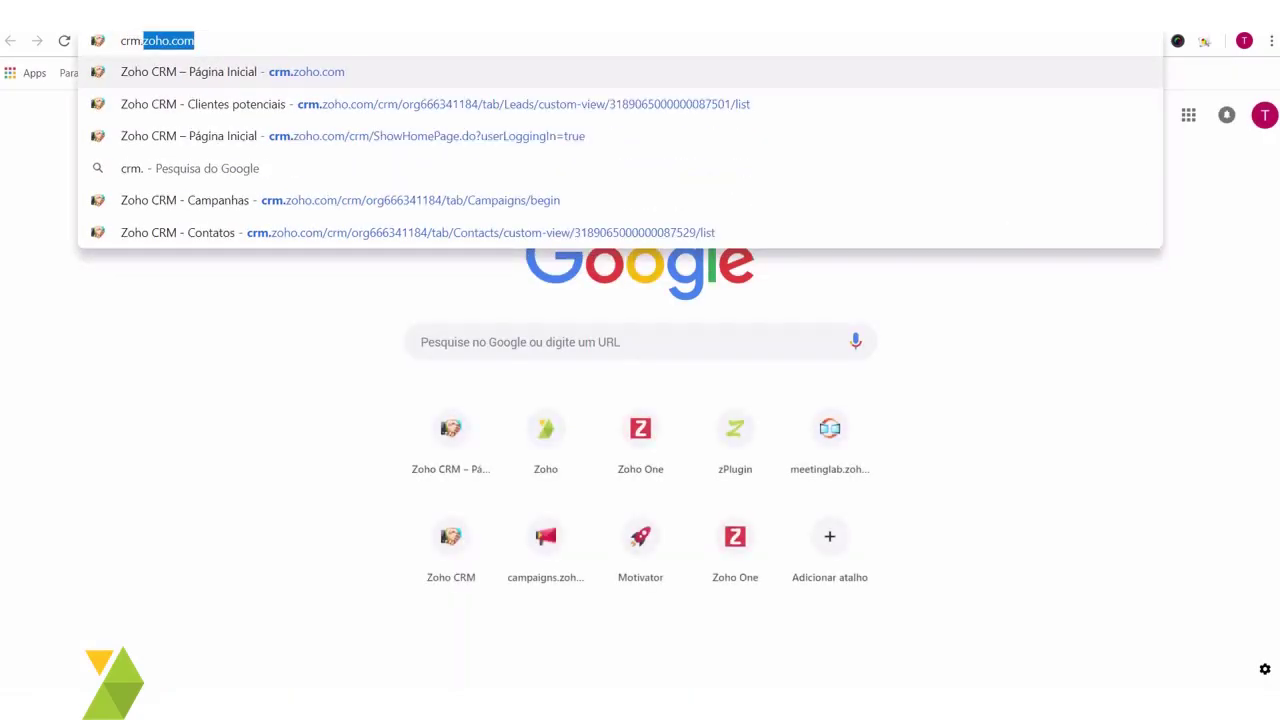
pyautogui.press('Return')
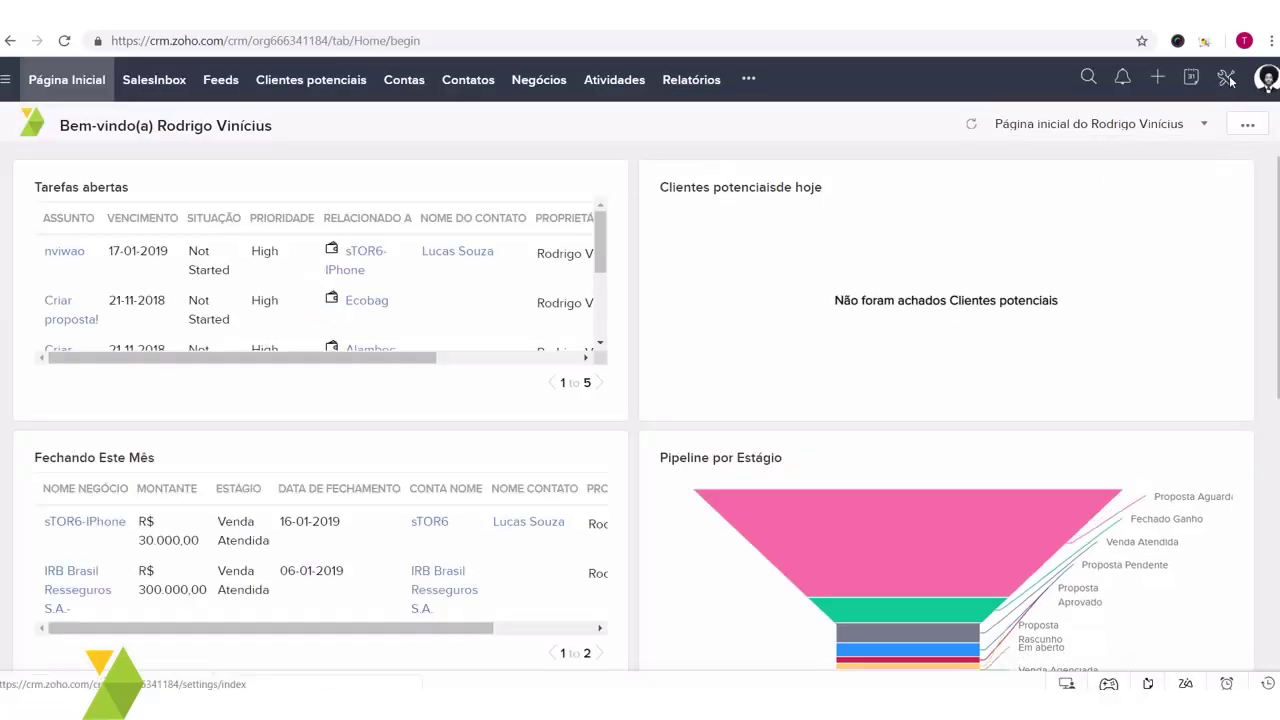
pyautogui.click(1228, 79)
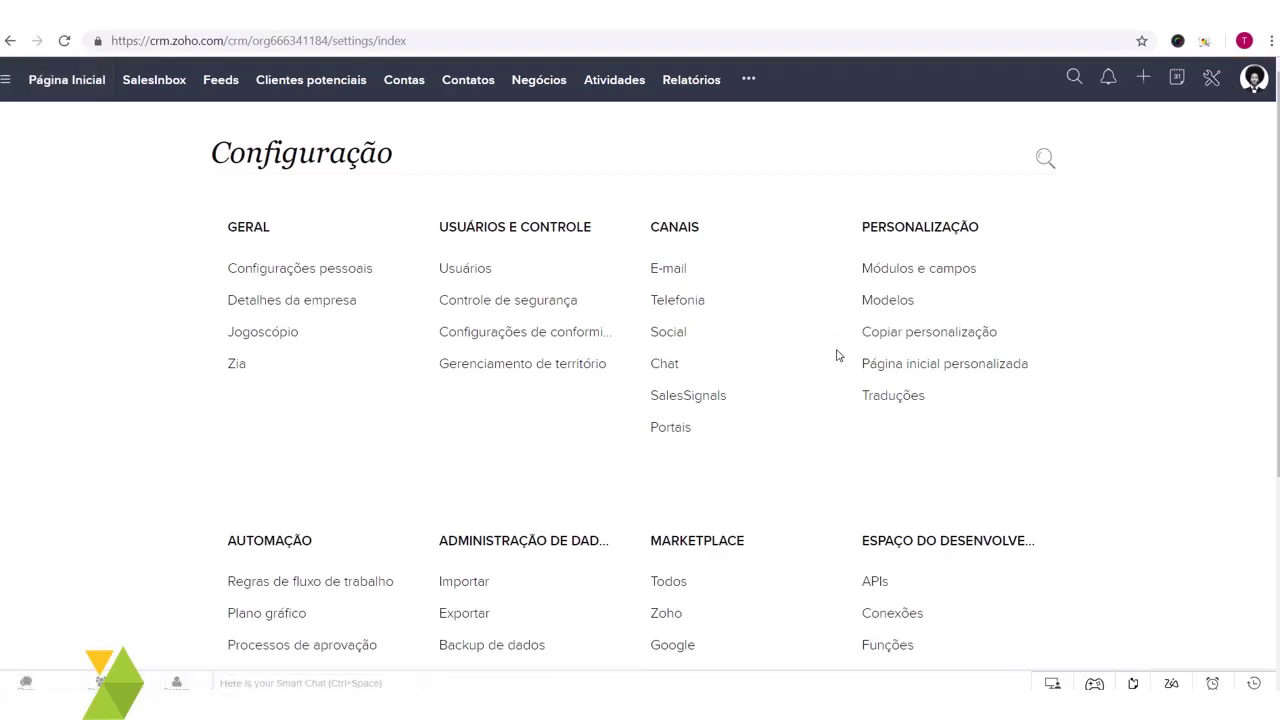
pyautogui.scroll(-2, 820, 360)
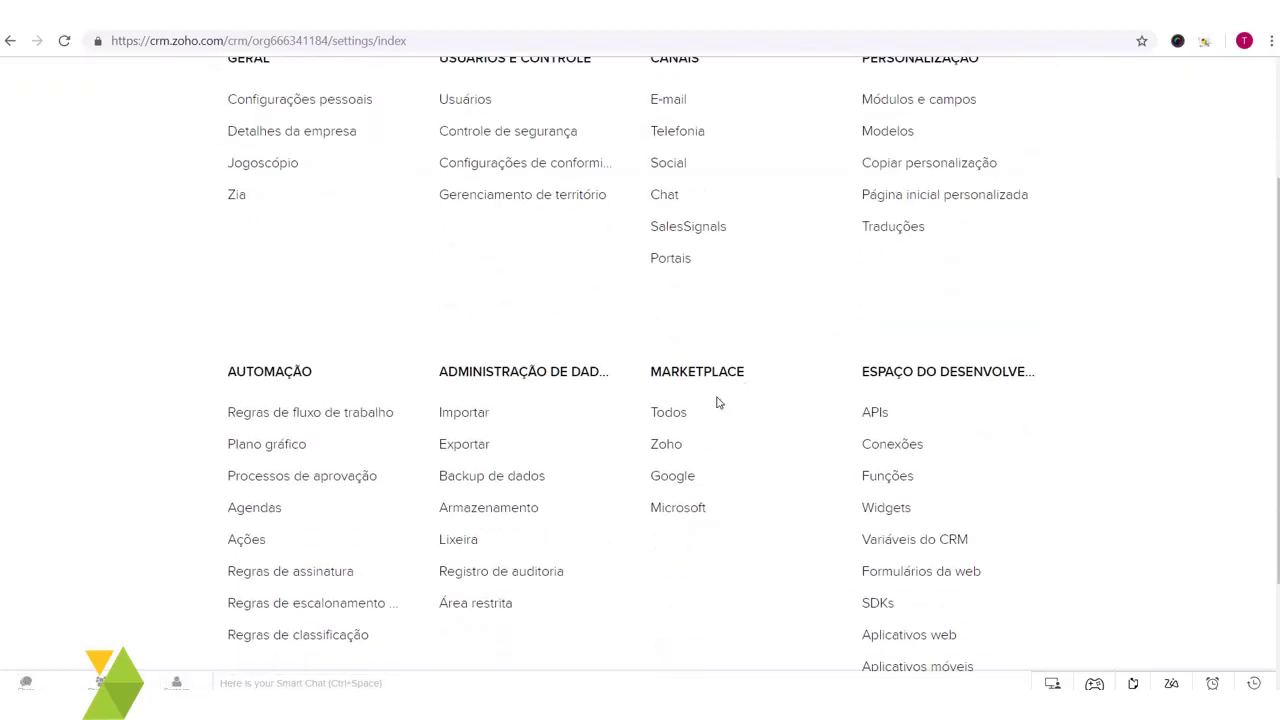
pyautogui.scroll(-1, 745, 355)
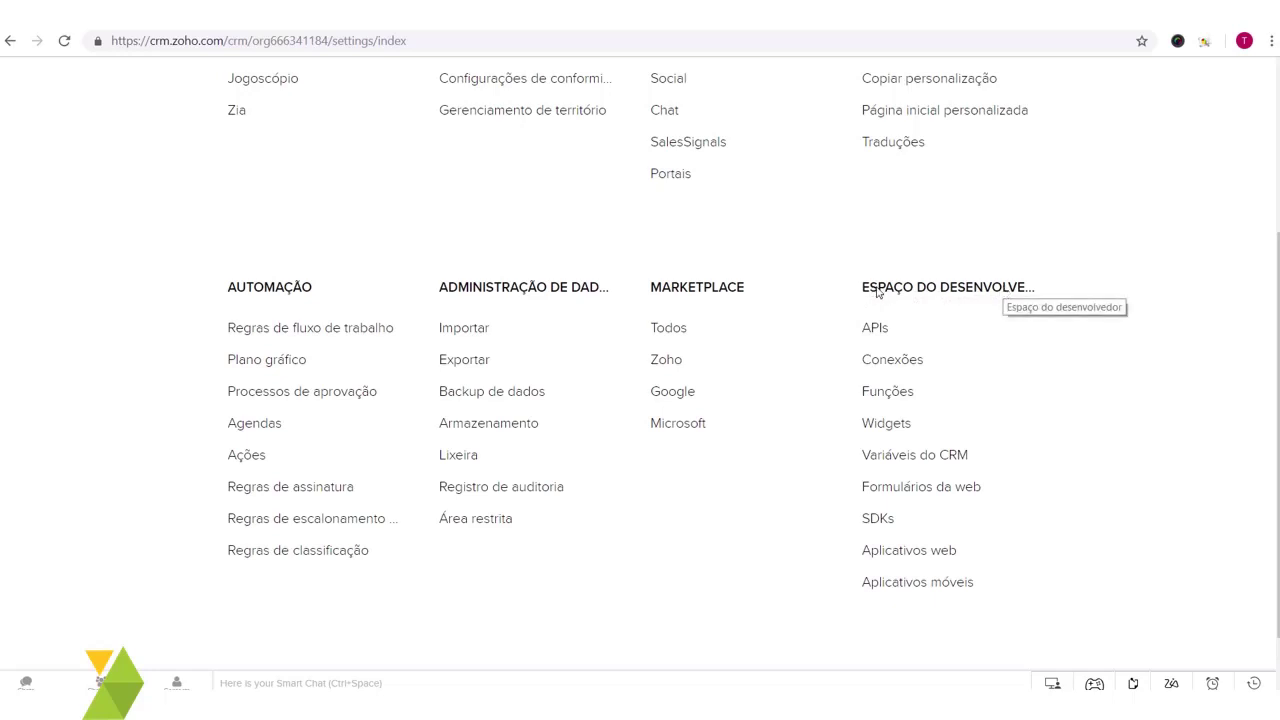
pyautogui.click(875, 329)
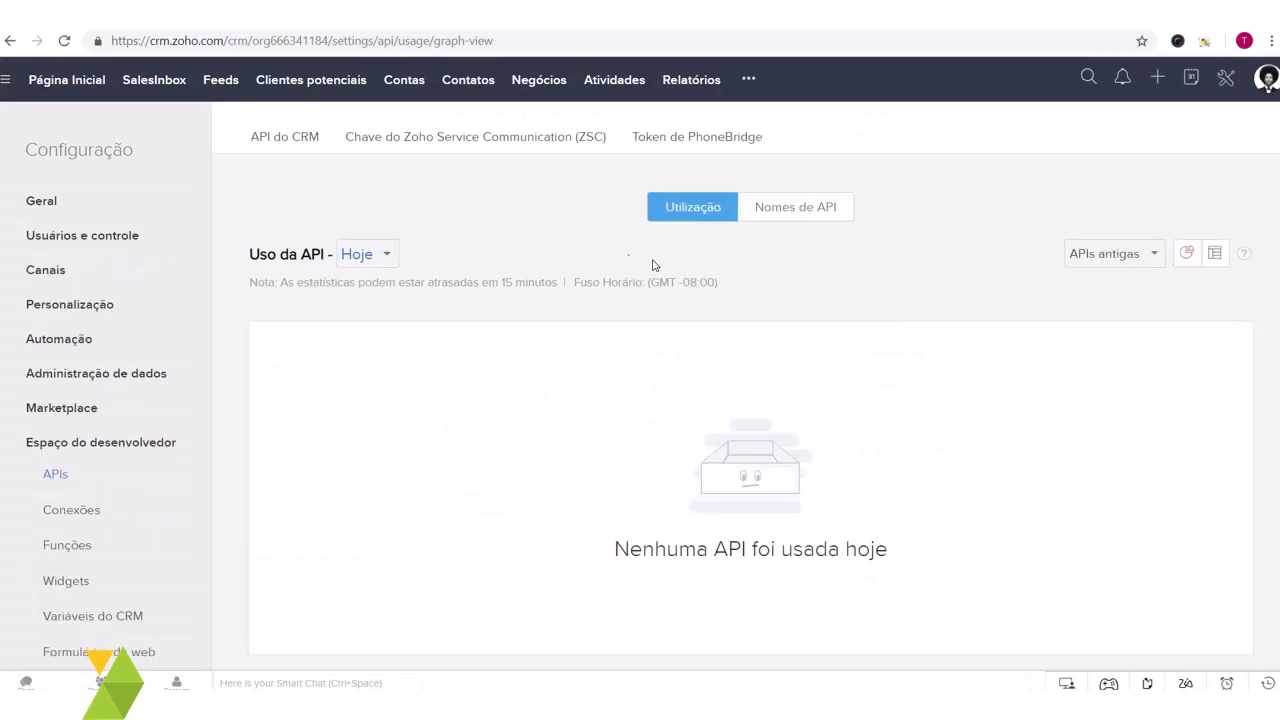
pyautogui.click(484, 140)
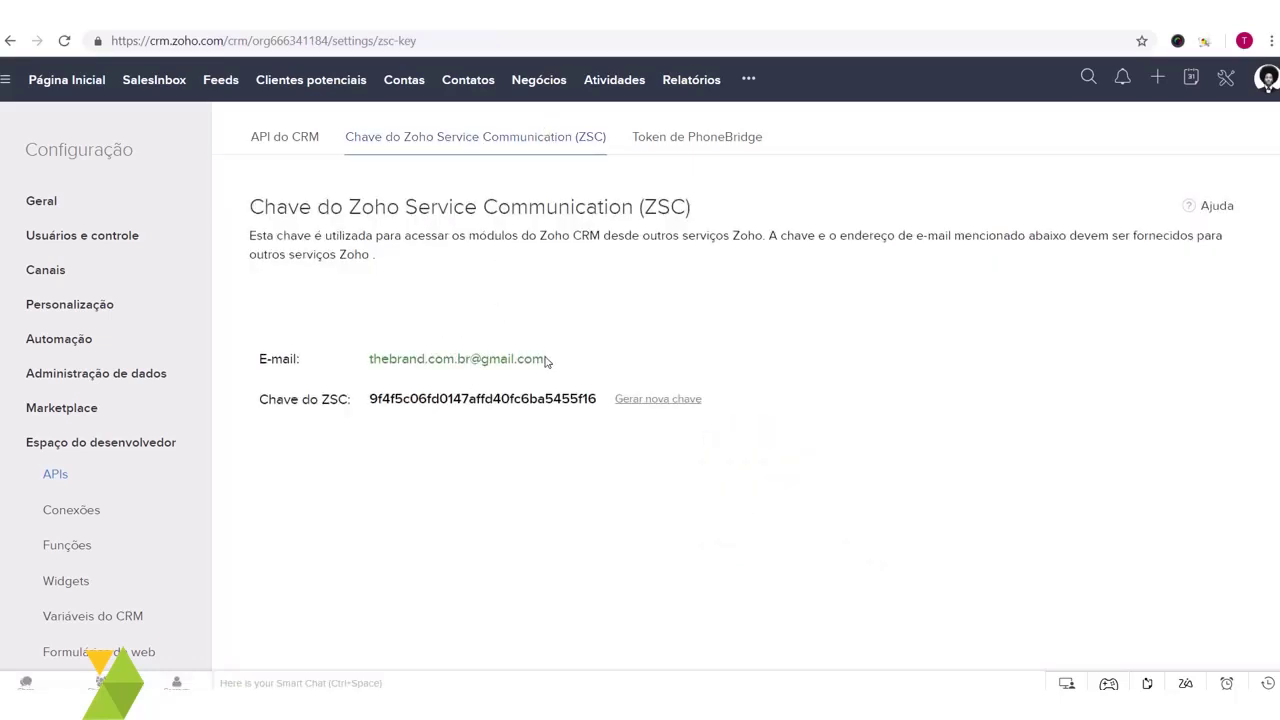
# Try to link the Zoho CRM account by copying its e-mail and ZSC key into the Campaigns account form and submitting it
pyautogui.moveTo(546, 360); pyautogui.dragTo(369, 360)
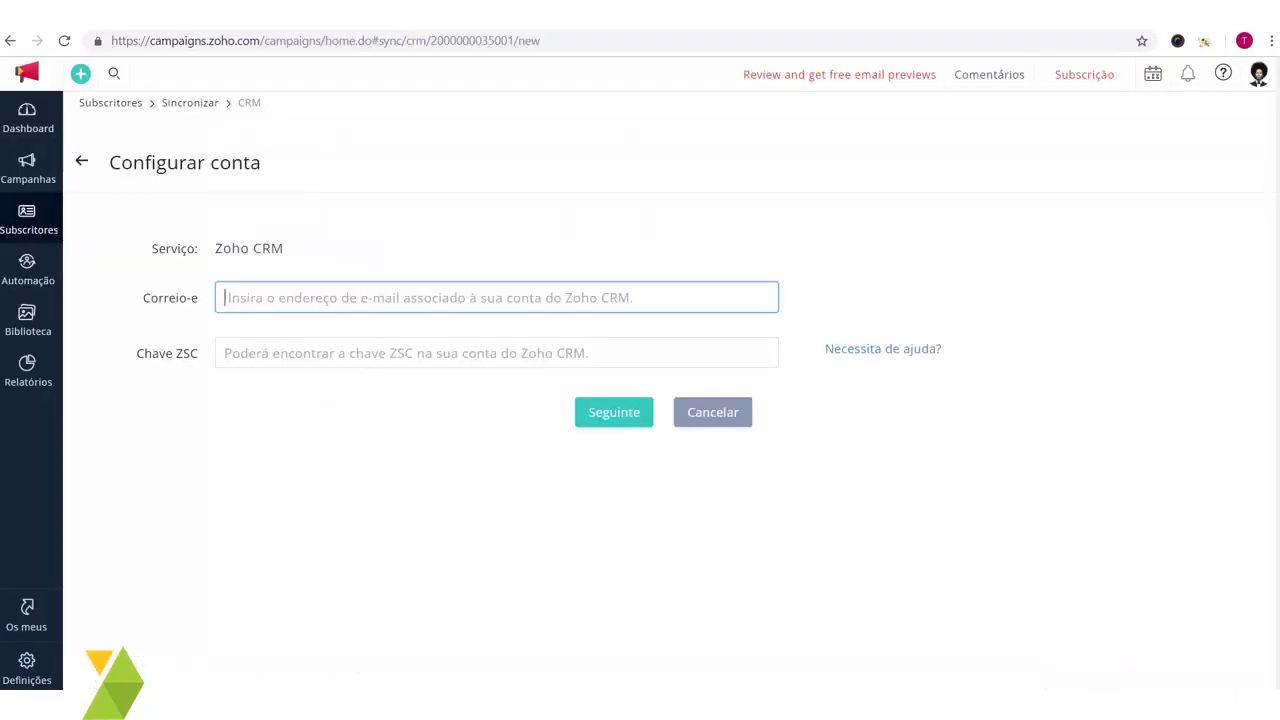
pyautogui.hotkey('ctrl', 'v')
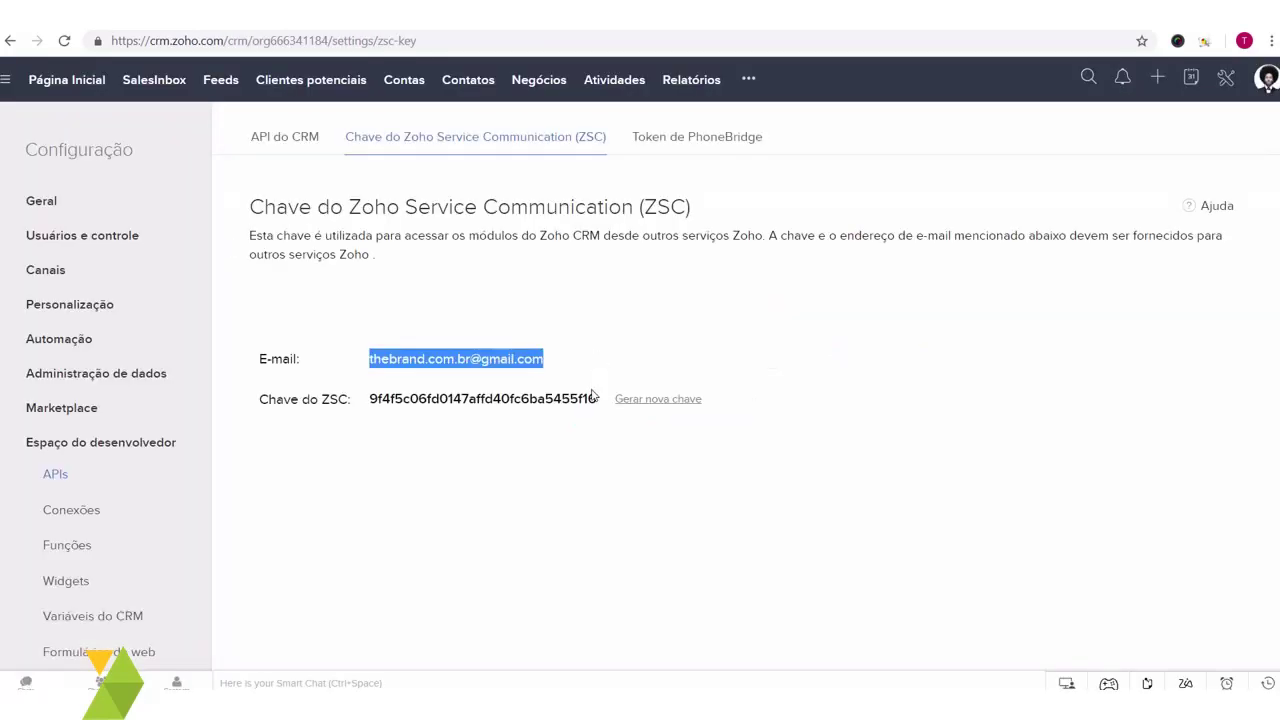
pyautogui.moveTo(597, 398); pyautogui.dragTo(372, 400)
pyautogui.hotkey('ctrl', 'c')
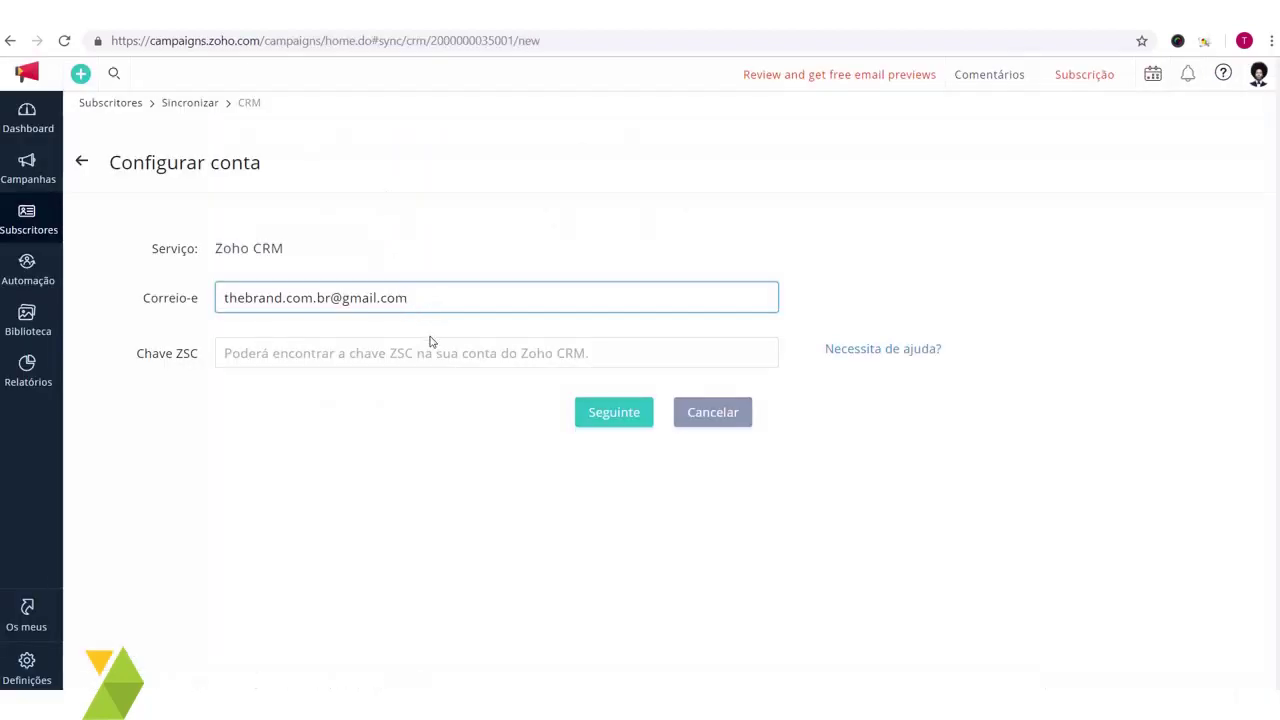
pyautogui.click(446, 358)
pyautogui.hotkey('ctrl', 'v')
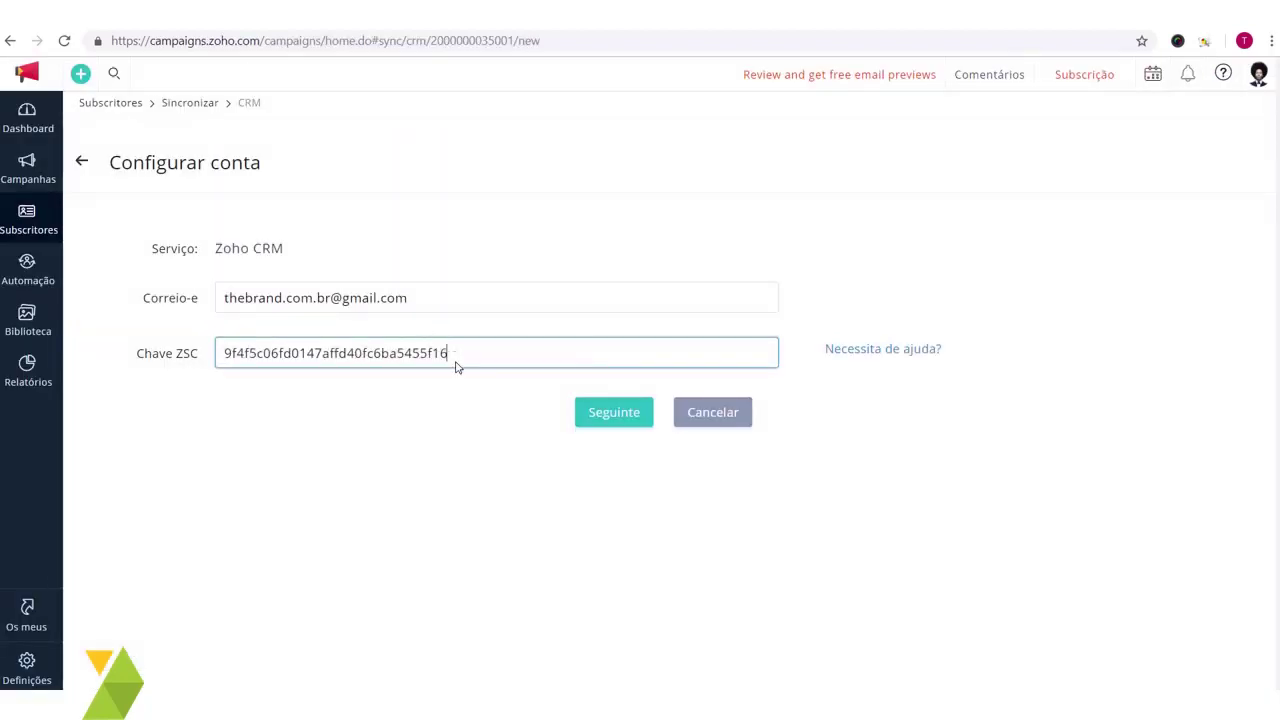
pyautogui.click(614, 414)
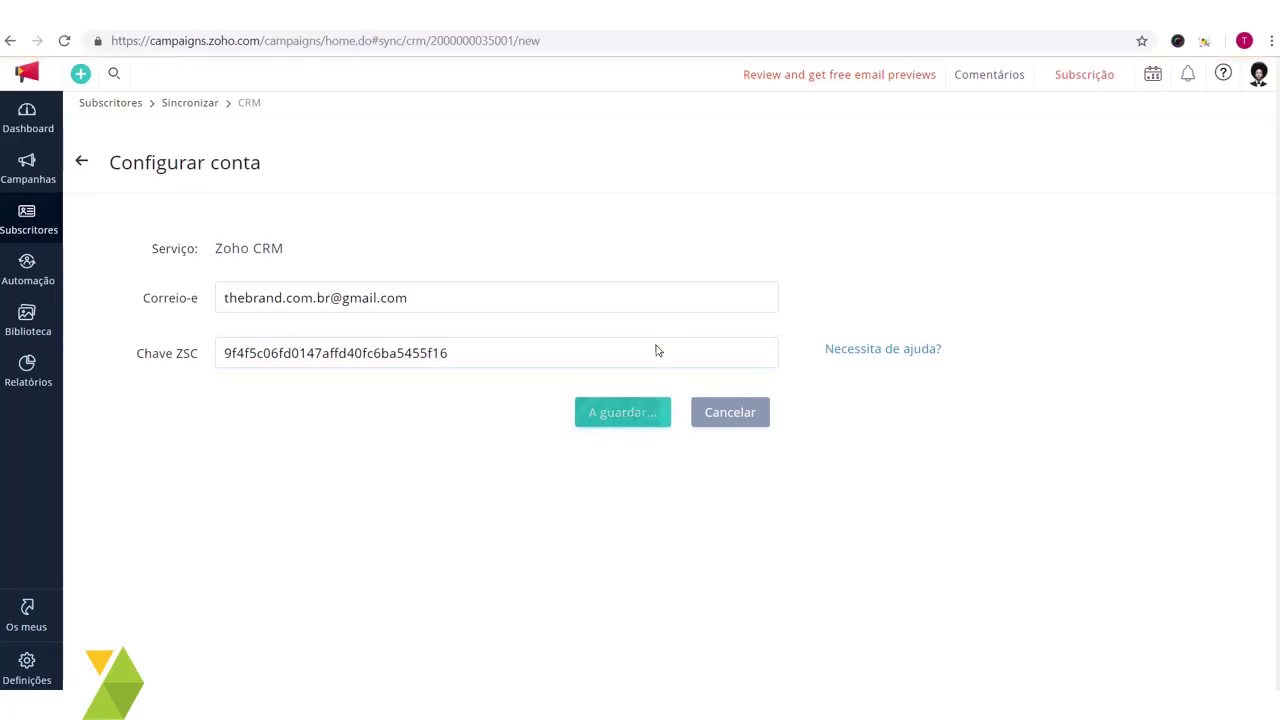
pyautogui.click(766, 91)
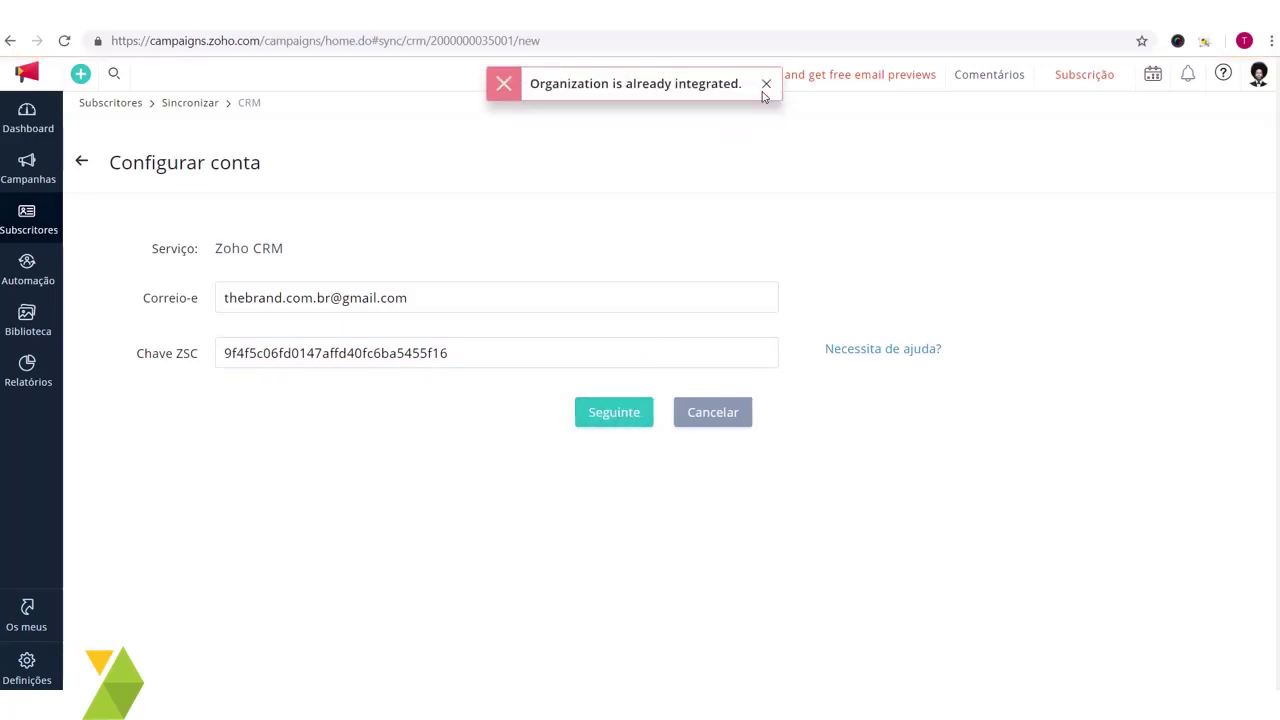
# Leave the Zoho CRM account configuration form and return to the service synchronization page
pyautogui.moveTo(483, 367); pyautogui.dragTo(83, 349)
pyautogui.click(444, 298)
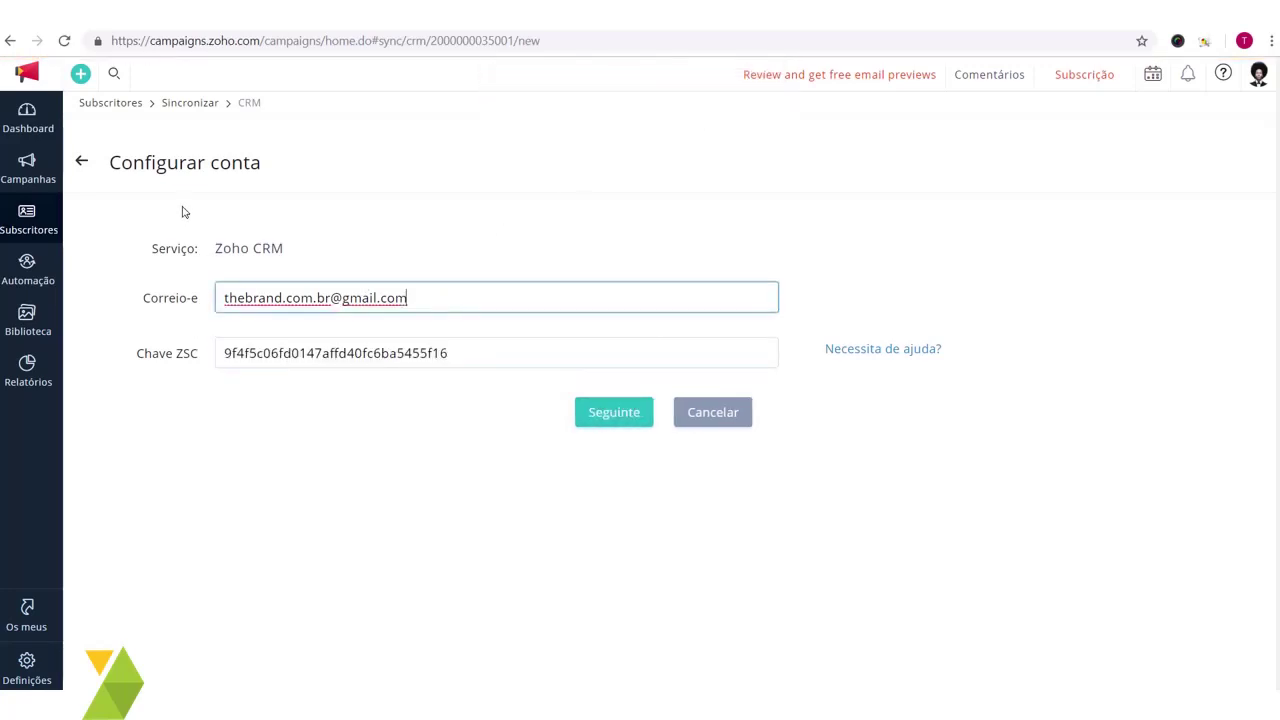
pyautogui.click(468, 357)
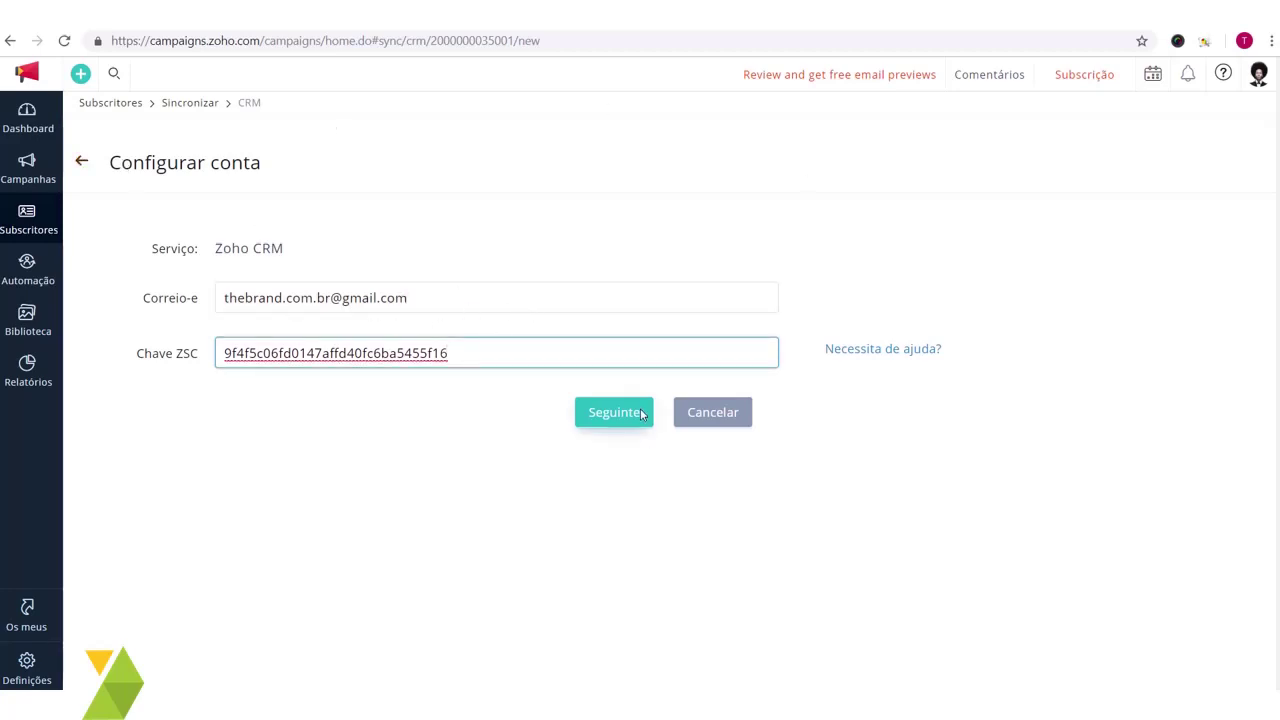
pyautogui.press('Return')
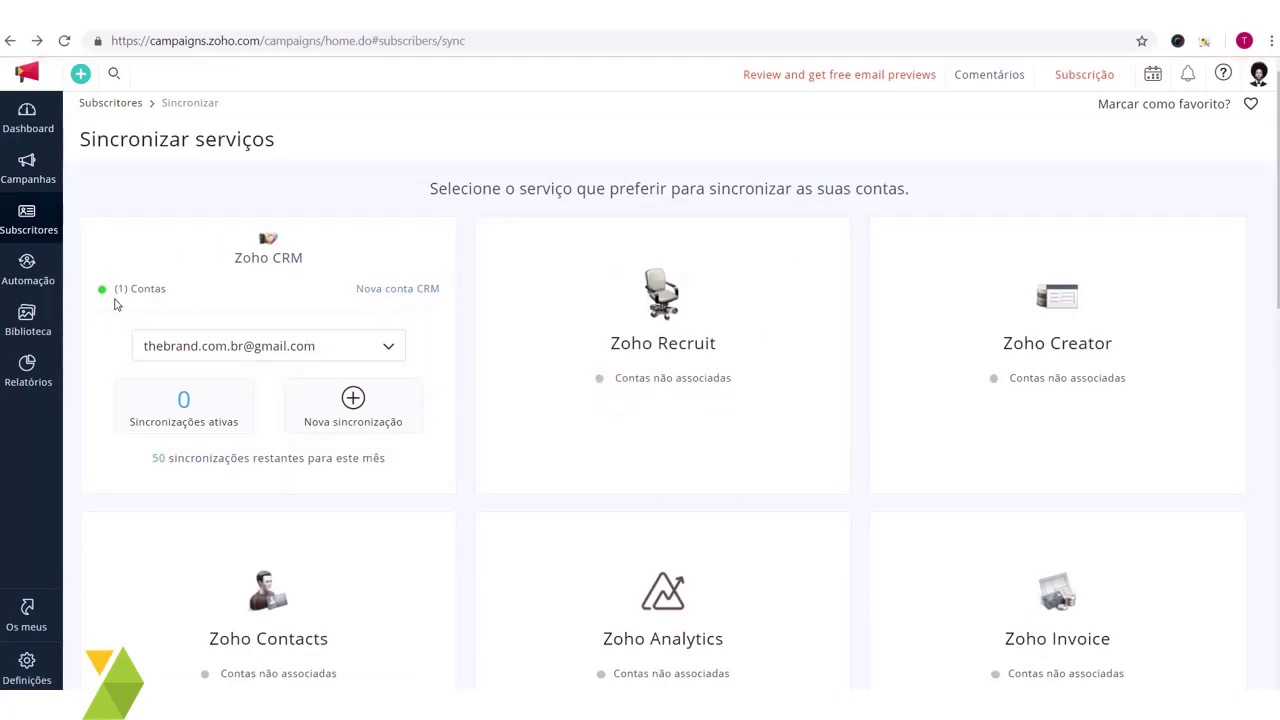
pyautogui.tripleClick(110, 299)
pyautogui.click(315, 305)
pyautogui.moveTo(270, 147); pyautogui.dragTo(86, 138)
pyautogui.click(189, 200)
# Open the service synchronization page and start a new periodic Zoho CRM synchronization for the Clientes potenciais module
pyautogui.click(28, 226)
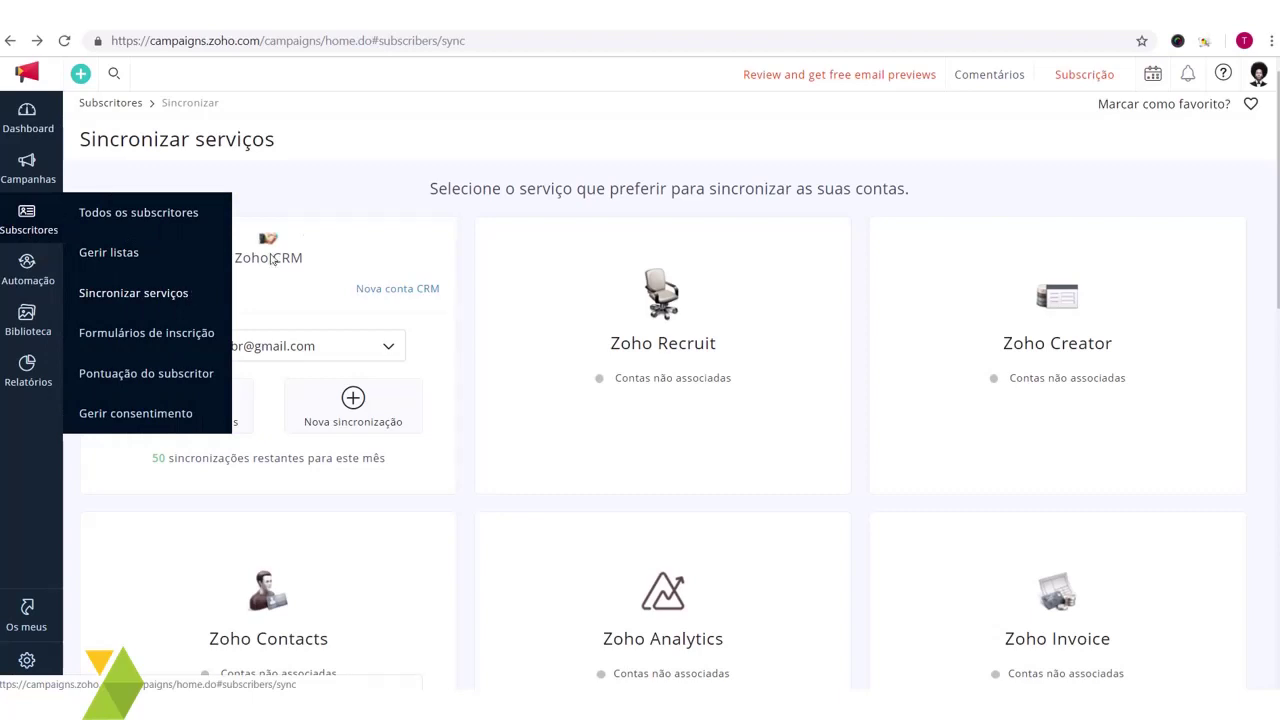
pyautogui.click(182, 294)
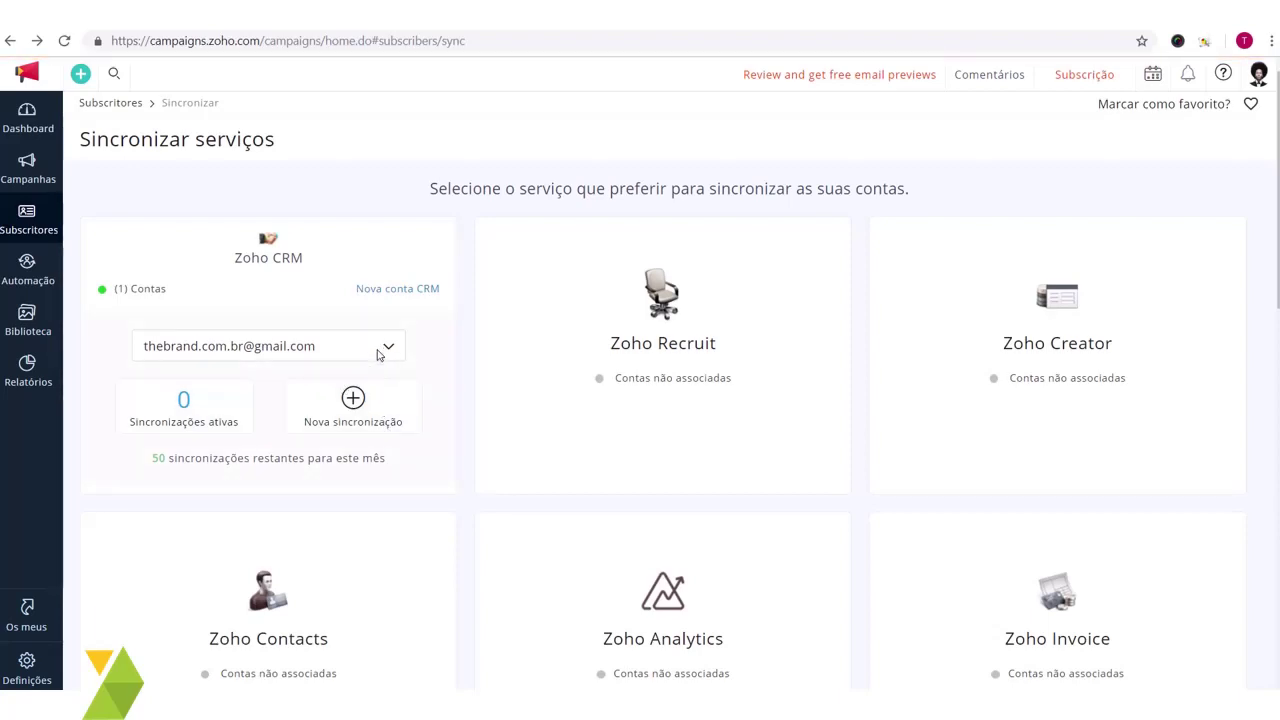
pyautogui.click(388, 428)
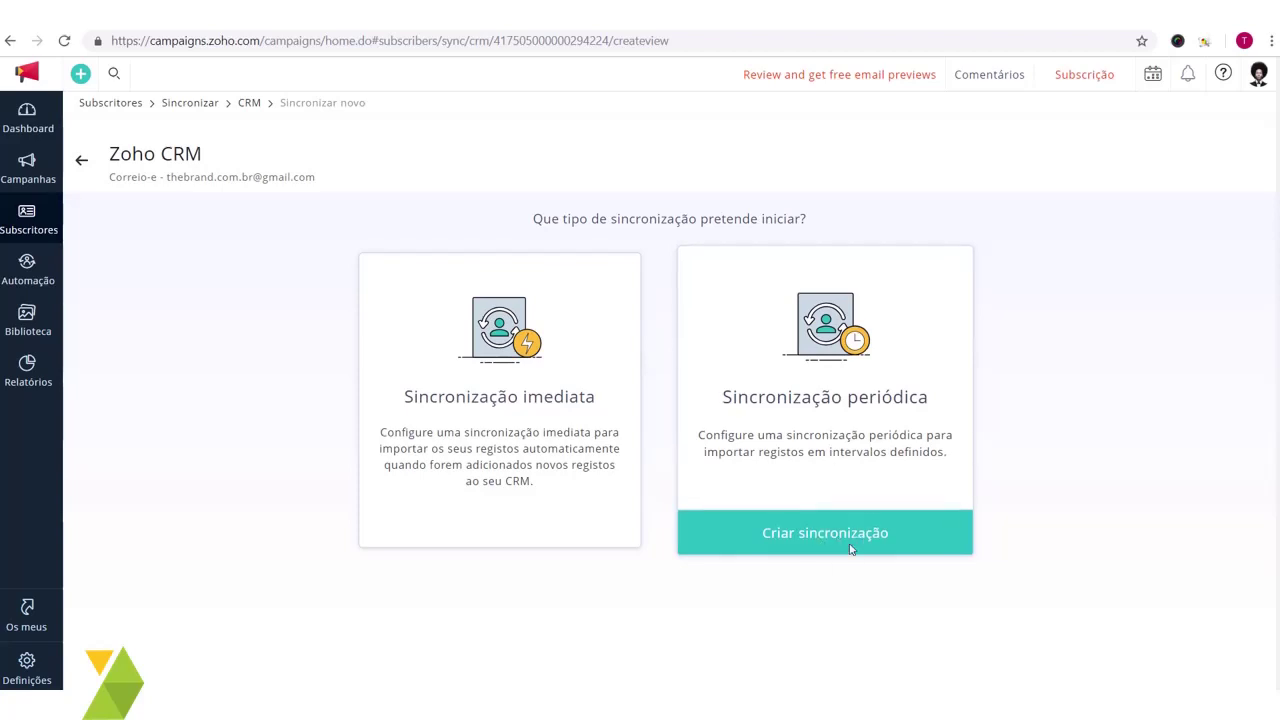
pyautogui.click(882, 538)
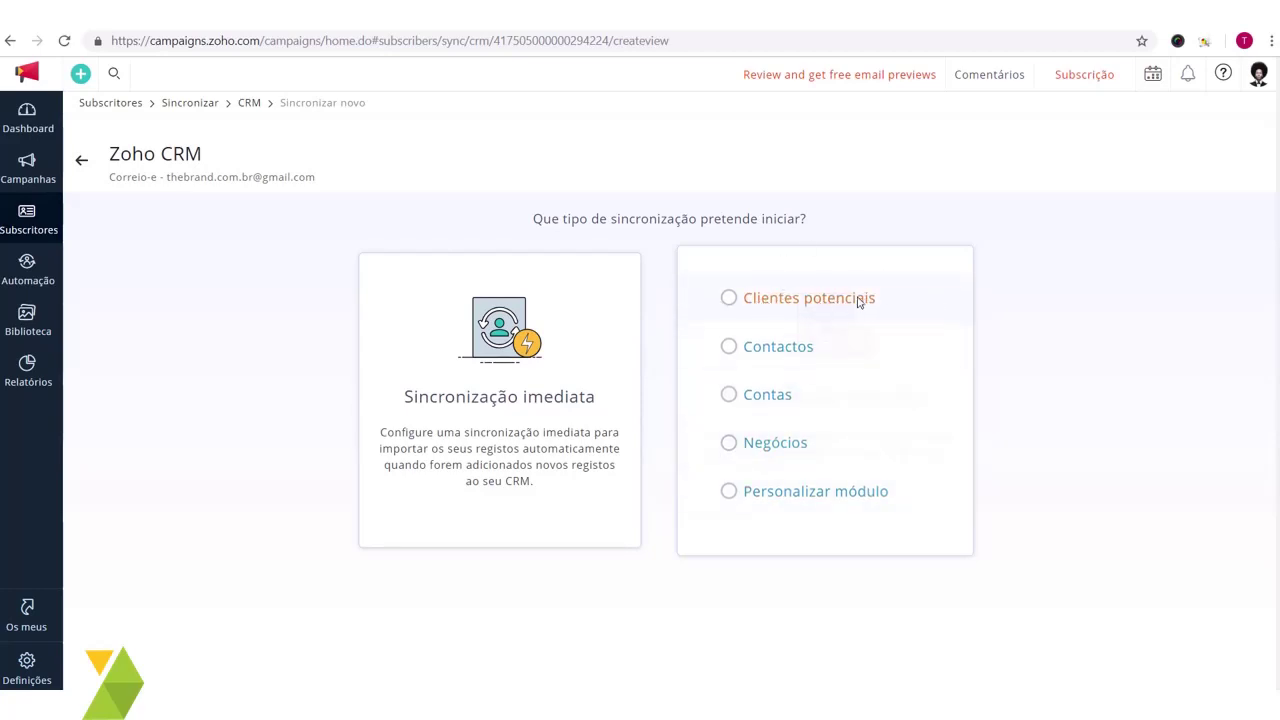
pyautogui.click(731, 299)
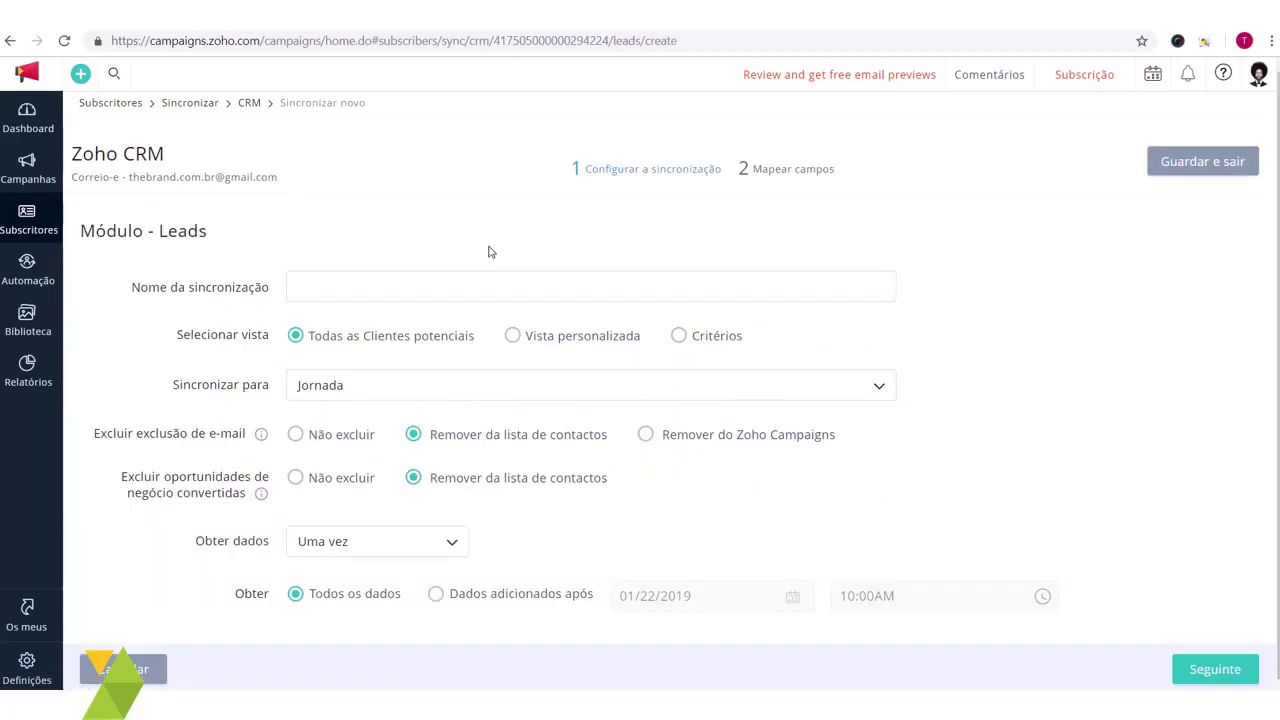
# Name the synchronization "Jornada" with the Todas as Clientes potenciais view, and review the leads list in Zoho CRM
pyautogui.click(522, 277)
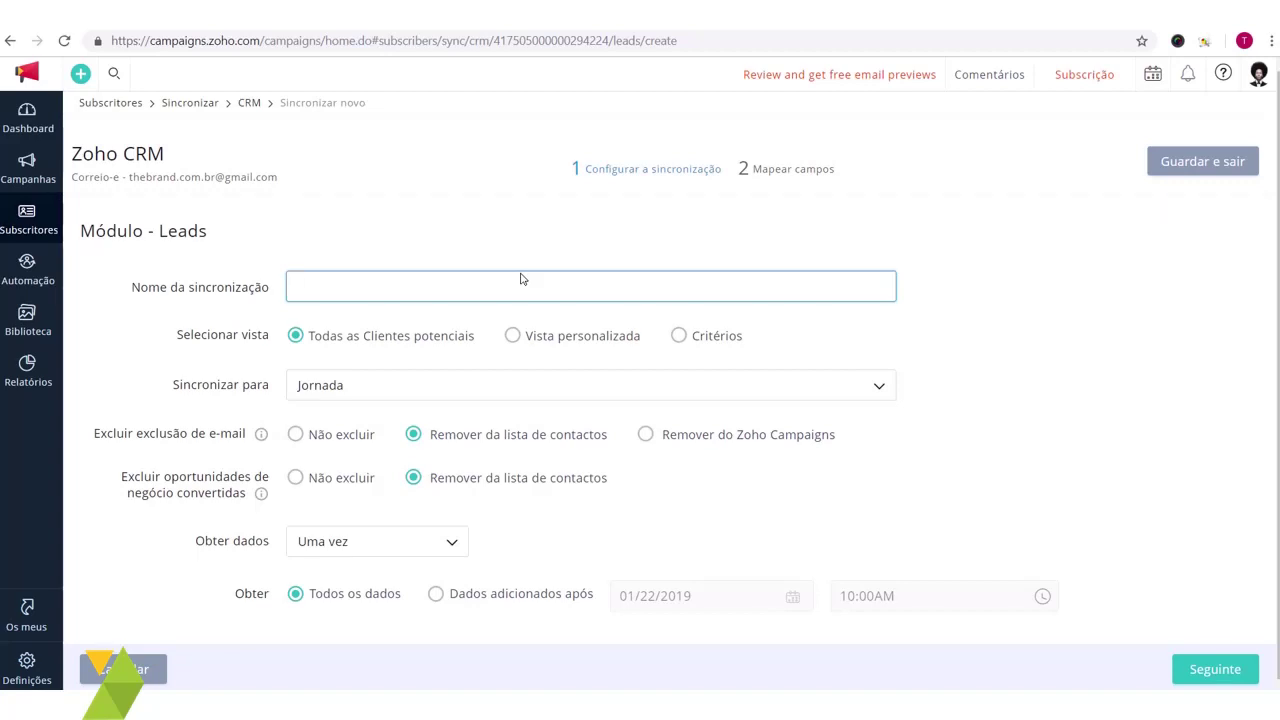
pyautogui.write('Jornada')
pyautogui.click(365, 344)
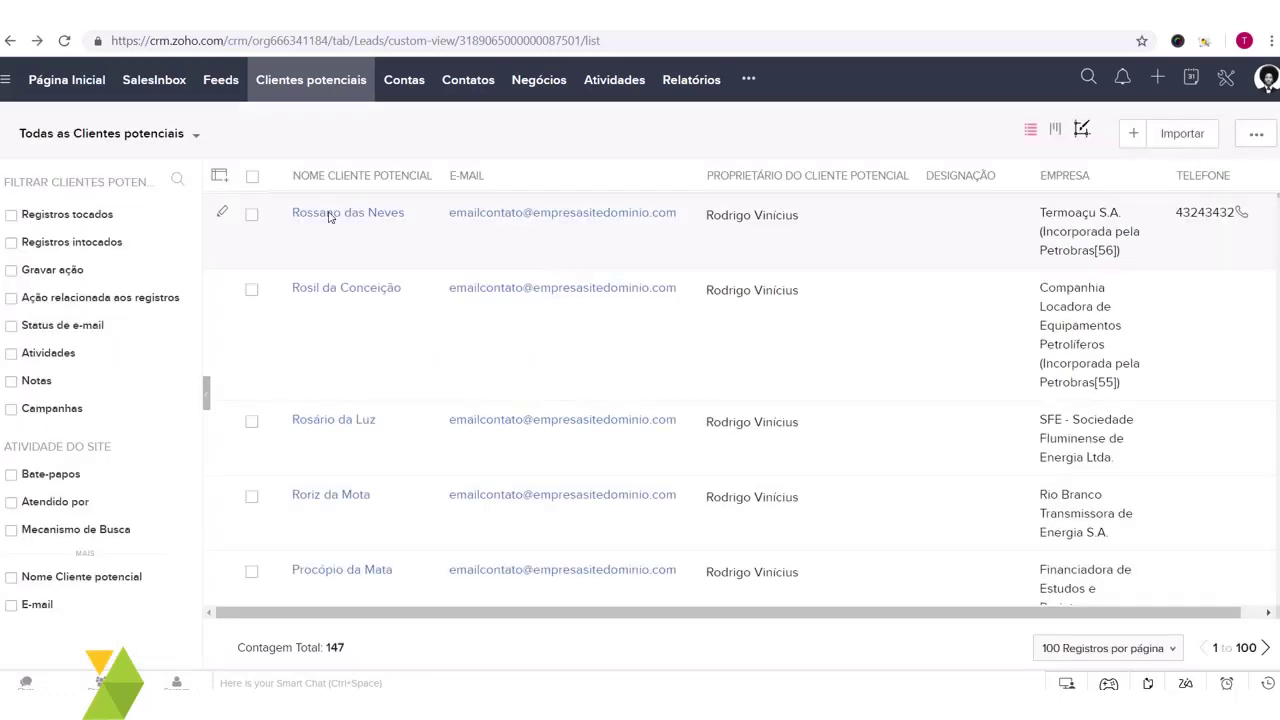
pyautogui.scroll(-4, 360, 300)
pyautogui.scroll(4, 400, 380)
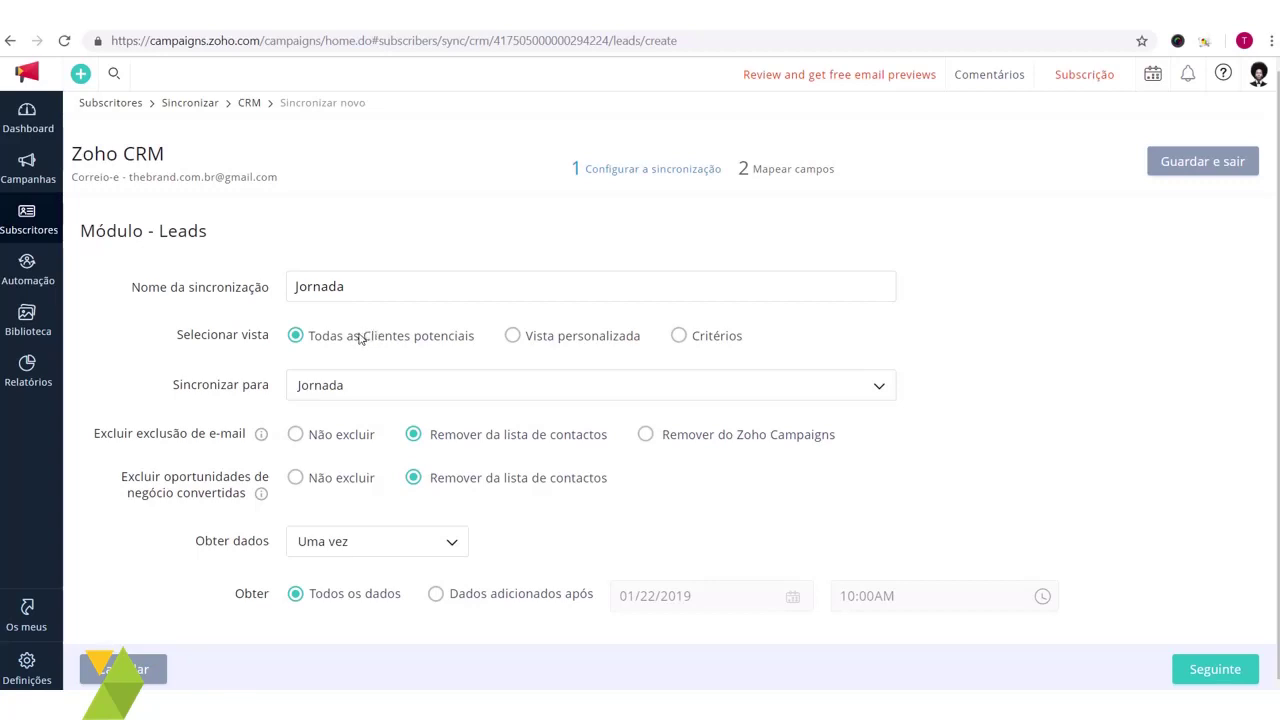
# Switch the synchronization's view selection to Vista personalizada and look through the predefined and user-created views
pyautogui.click(512, 337)
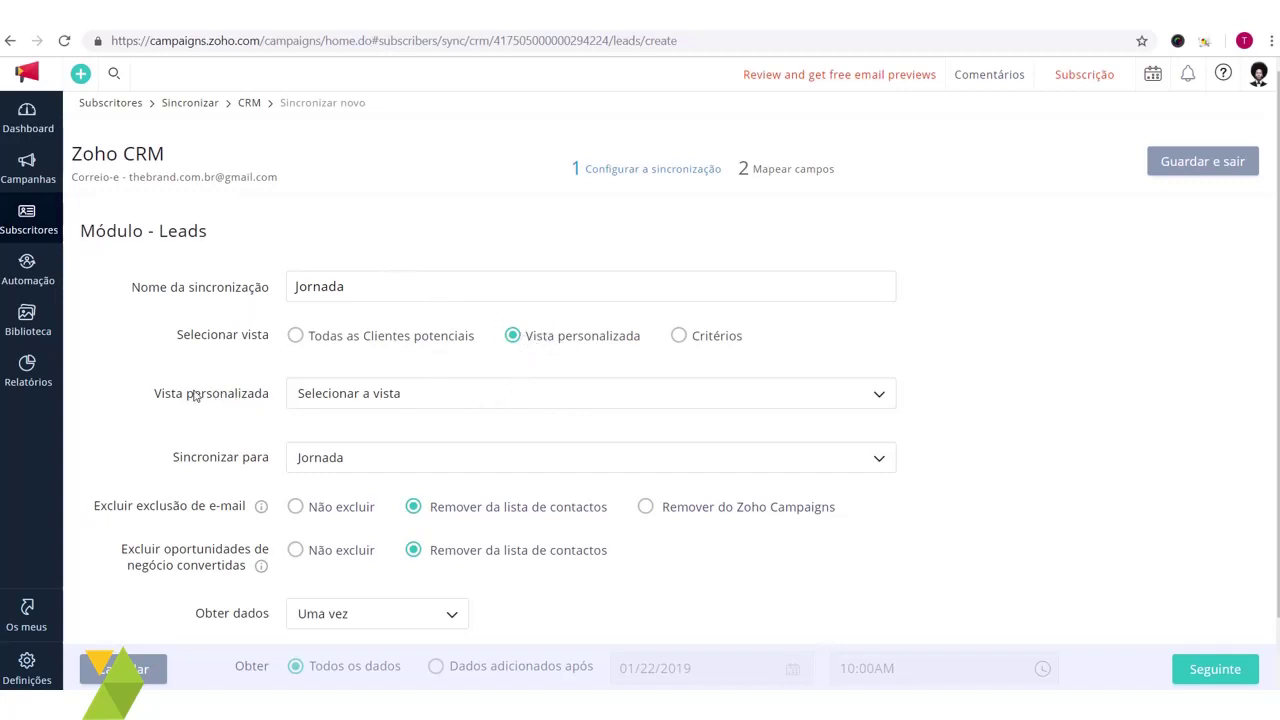
pyautogui.click(441, 398)
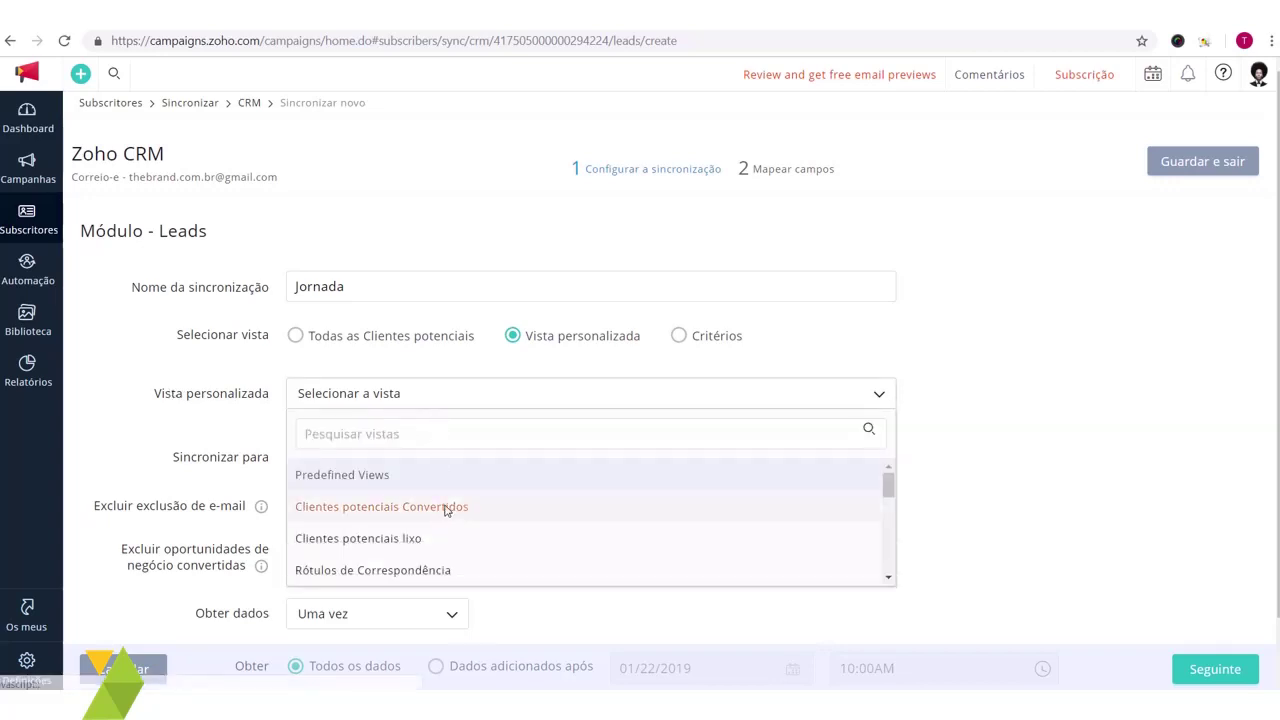
pyautogui.scroll(-10, 445, 510)
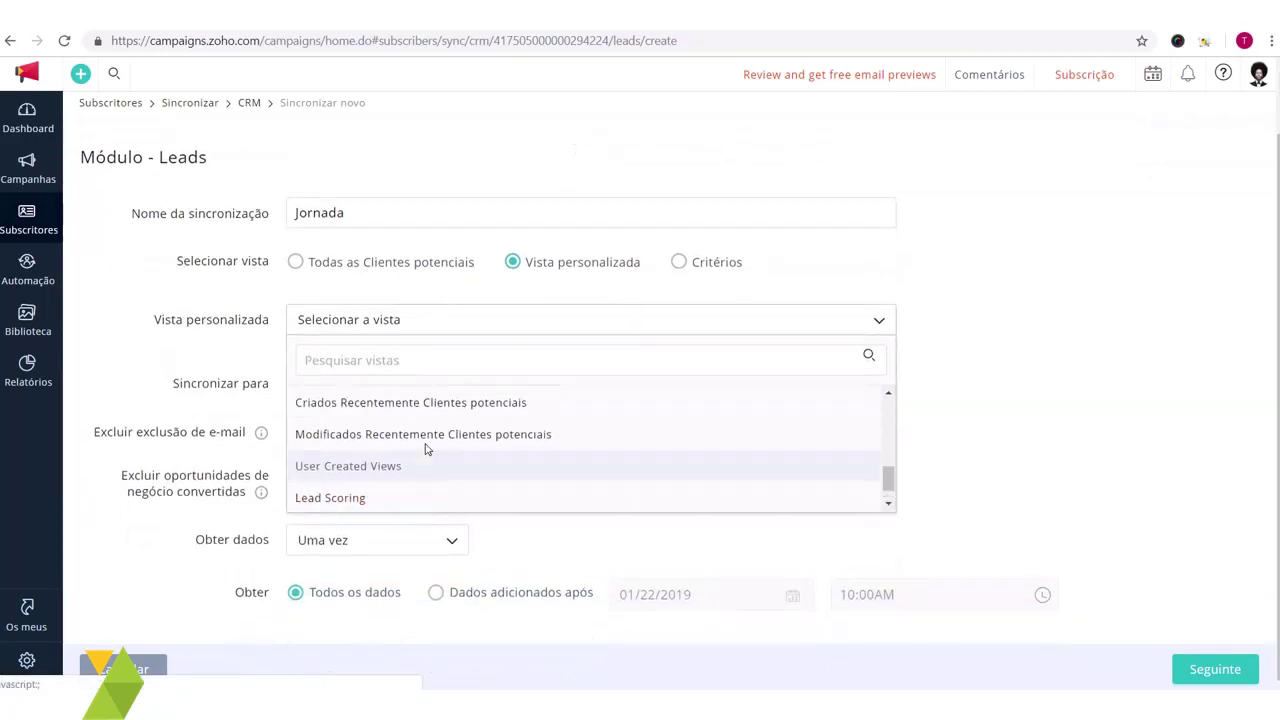
pyautogui.scroll(10, 425, 450)
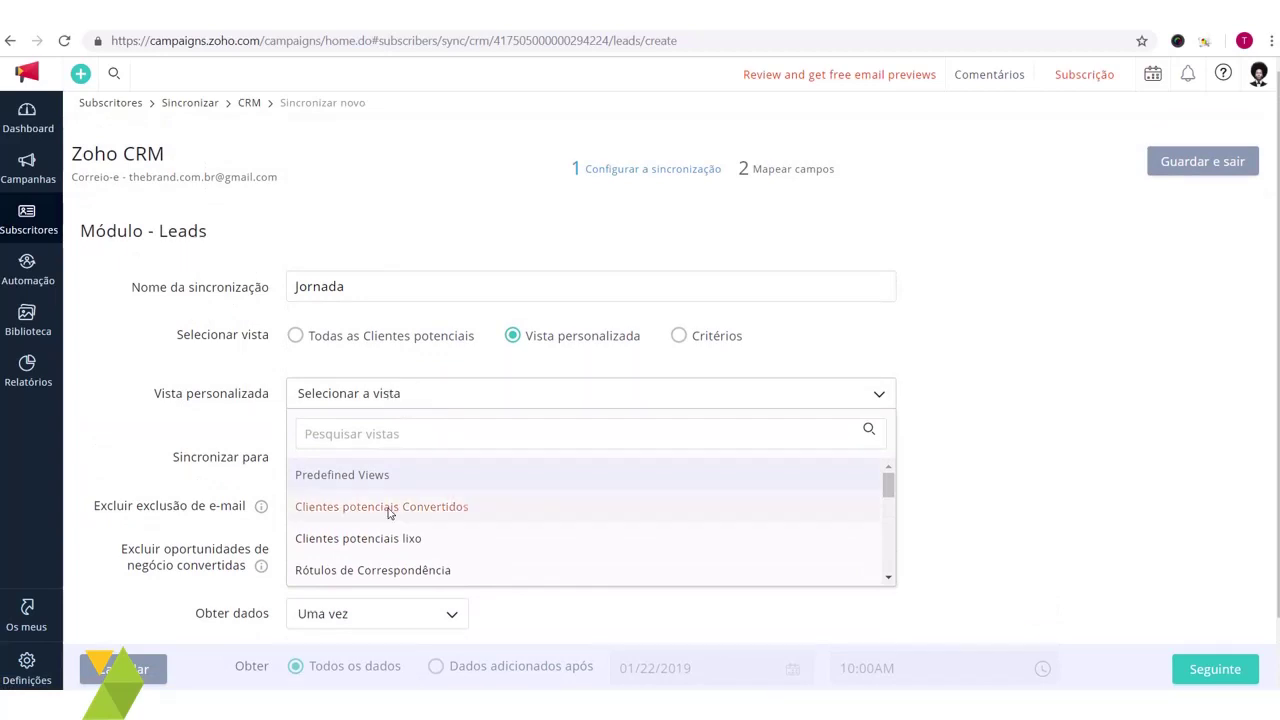
pyautogui.click(480, 396)
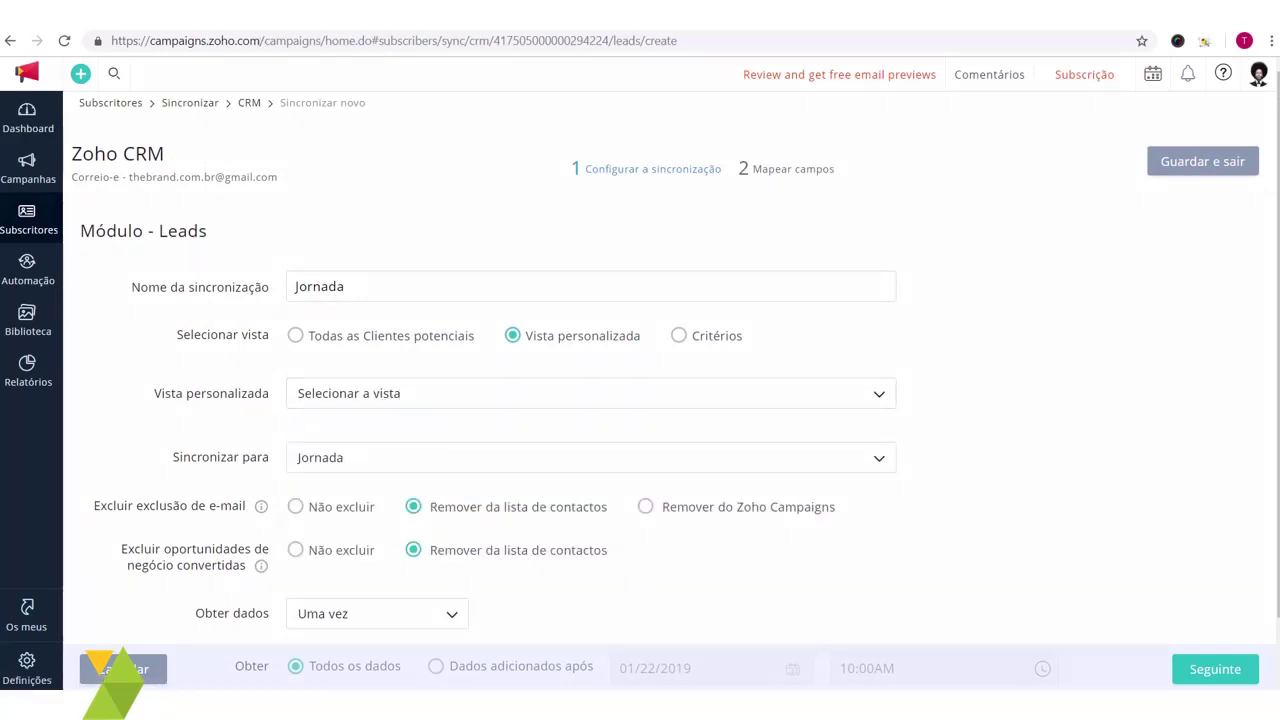
# Switch to the Zoho CRM leads list and examine which views are available for Clientes potenciais
pyautogui.hotkey('ctrl', 'Tab')
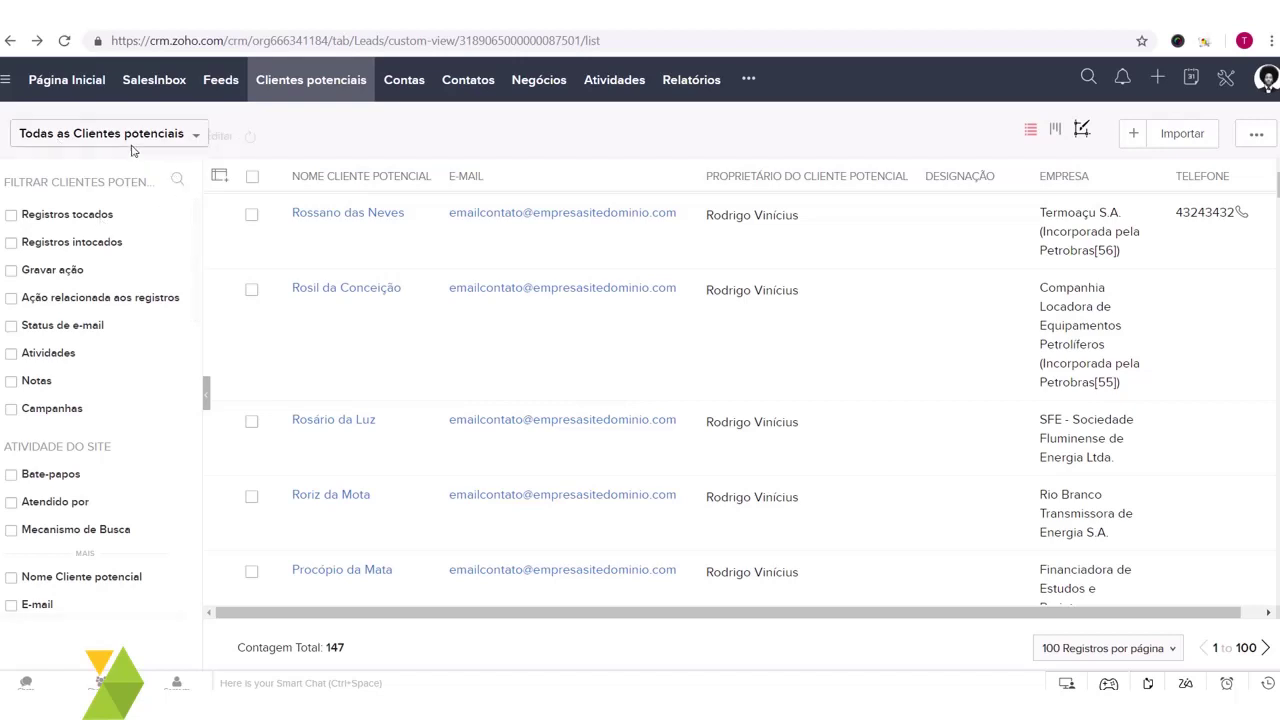
pyautogui.click(187, 140)
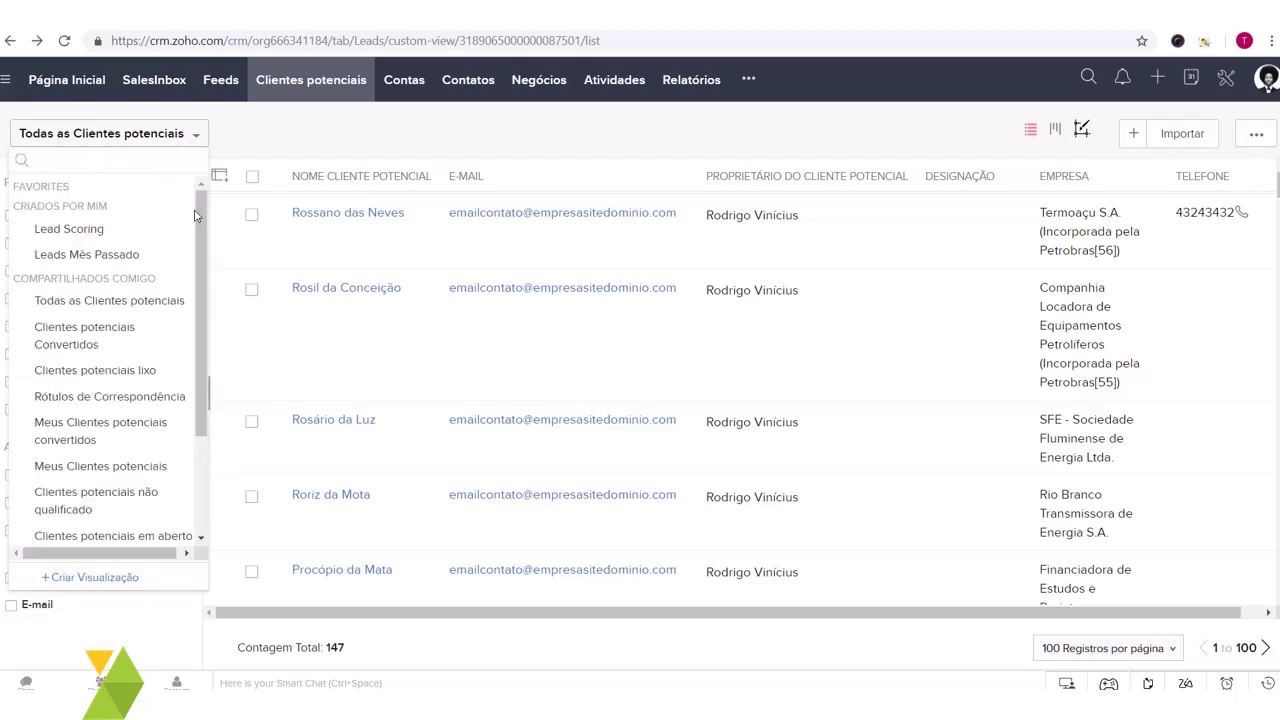
pyautogui.moveTo(201, 276)
pyautogui.mouseDown()
pyautogui.moveTo(201, 371)
pyautogui.moveTo(201, 276)
pyautogui.mouseUp()
pyautogui.click(192, 136)
pyautogui.click(195, 137)
pyautogui.moveTo(200, 367); pyautogui.dragTo(197, 464)
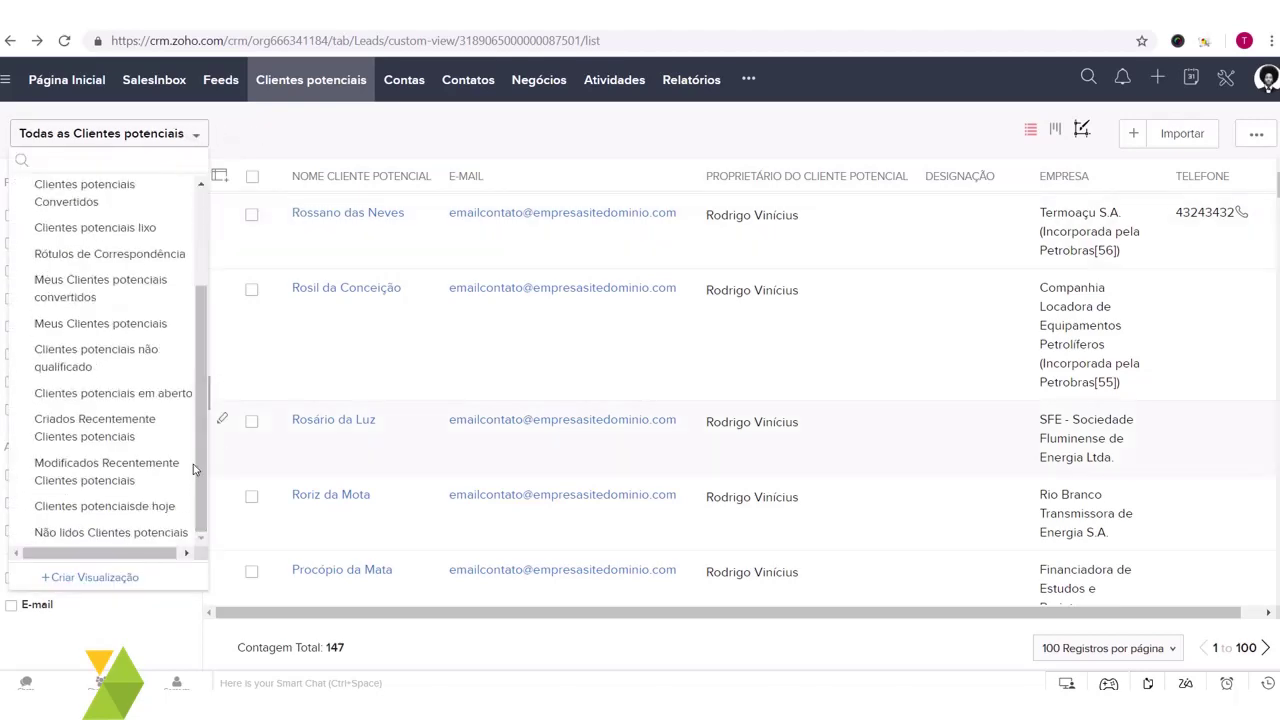
# Start a new leads view in Zoho CRM and set its first criterion to Celular começa com 11
pyautogui.click(86, 578)
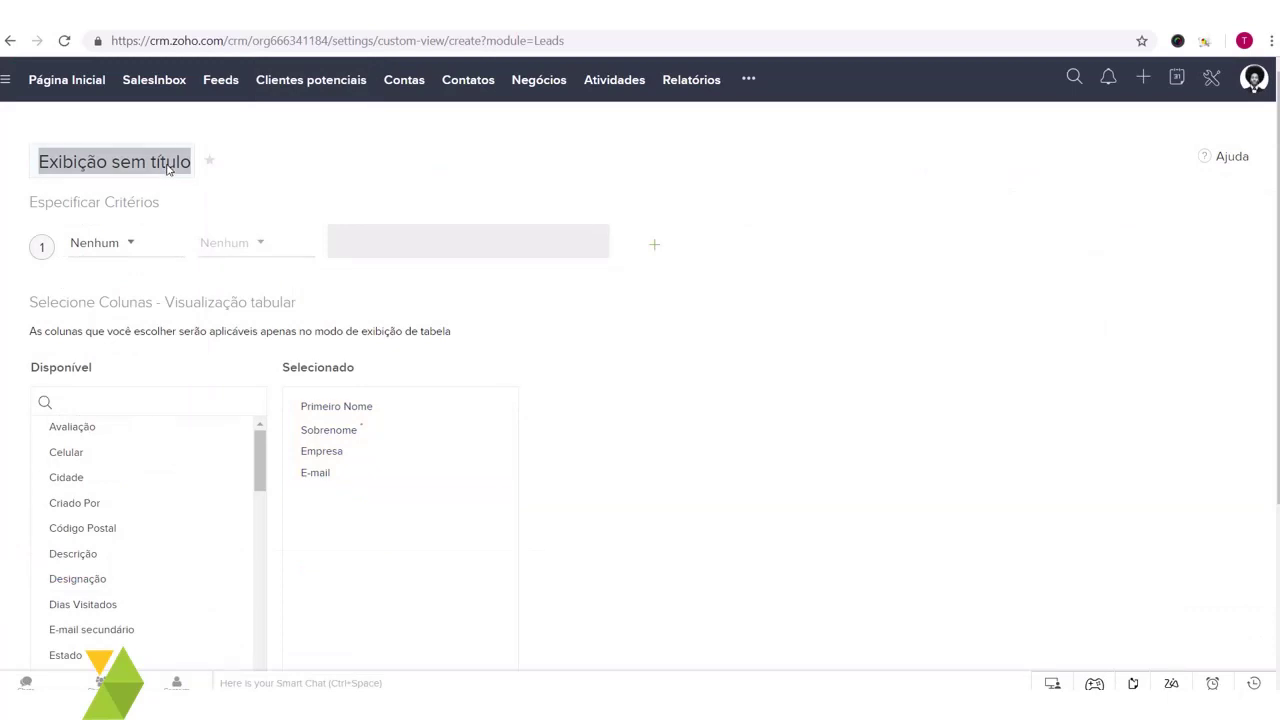
pyautogui.click(129, 242)
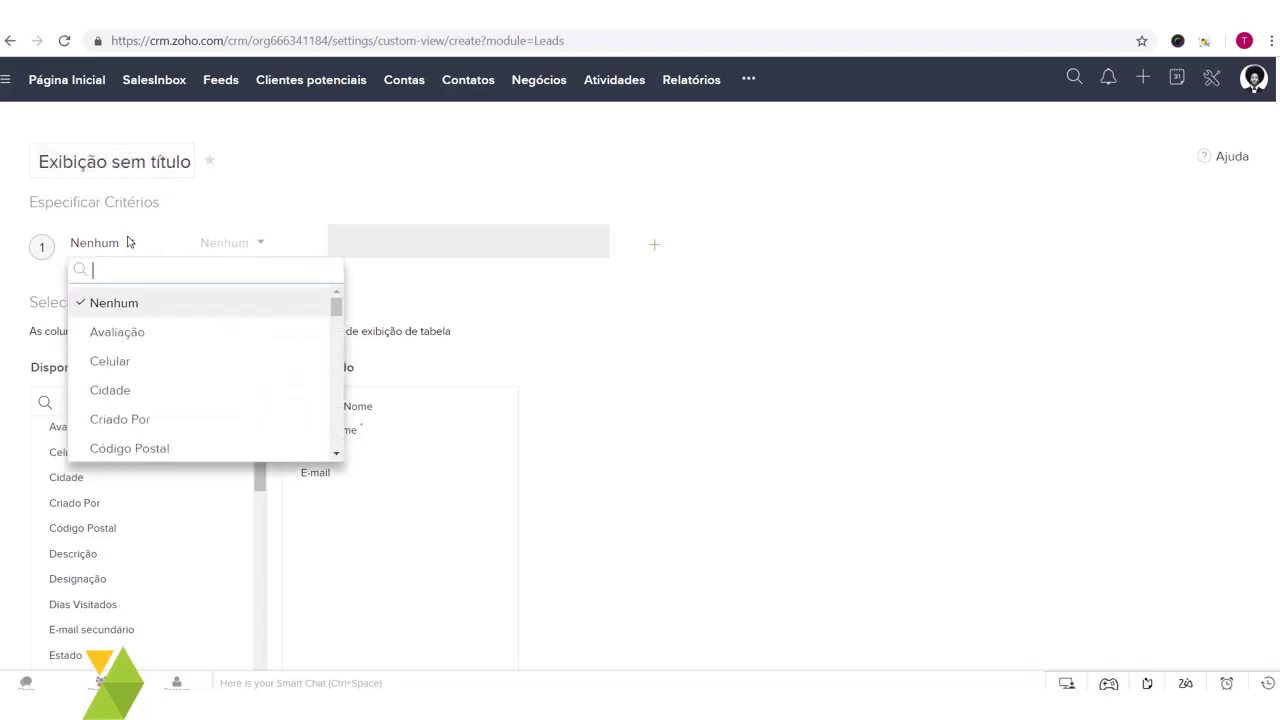
pyautogui.click(166, 368)
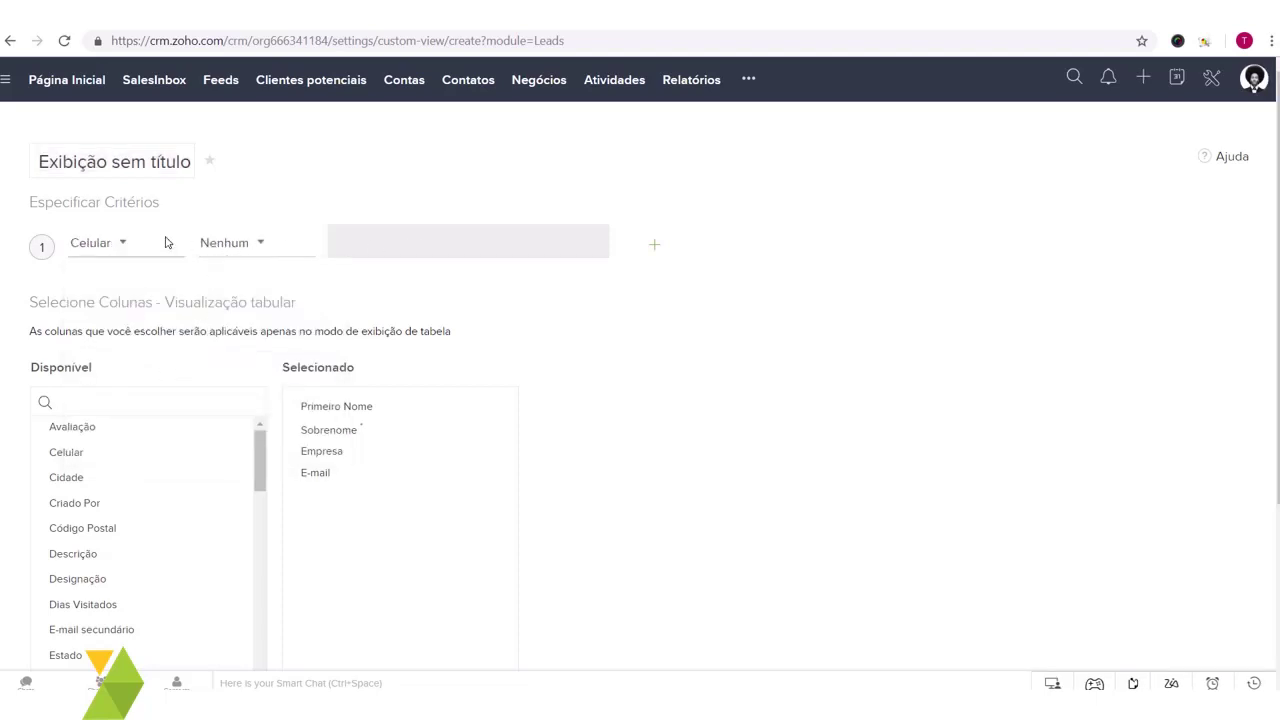
pyautogui.click(258, 243)
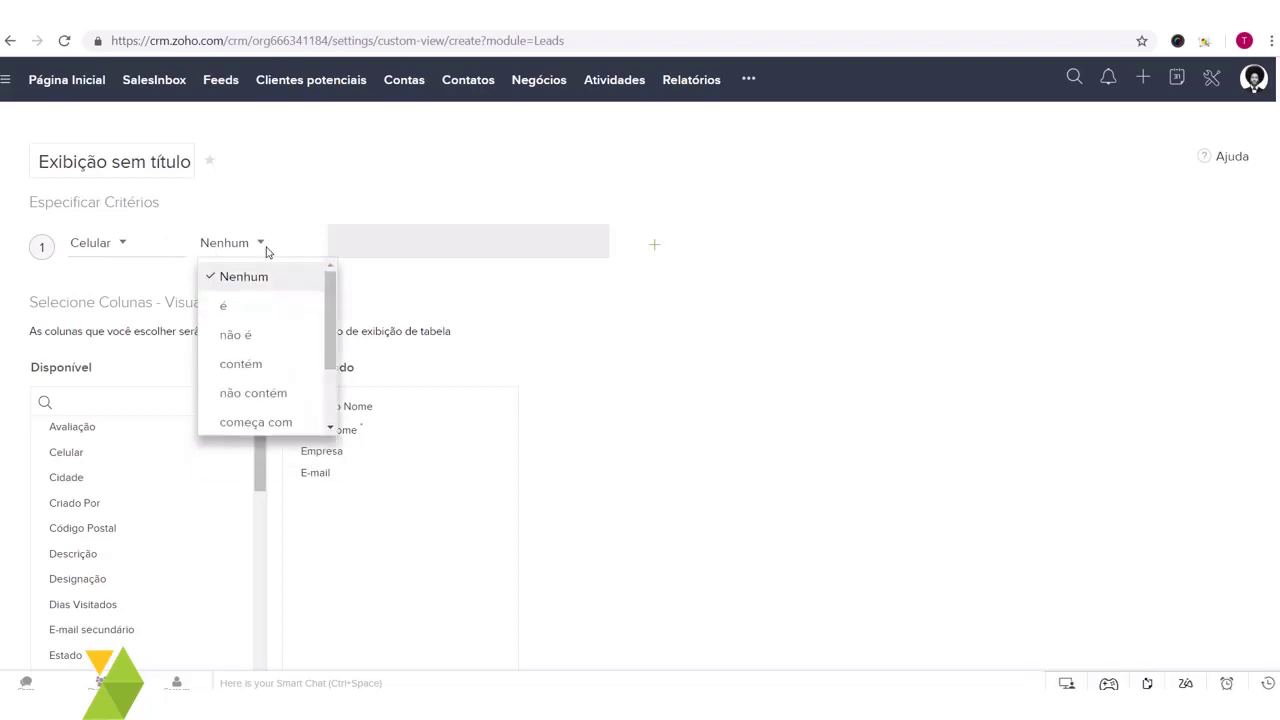
pyautogui.click(285, 362)
pyautogui.click(378, 243)
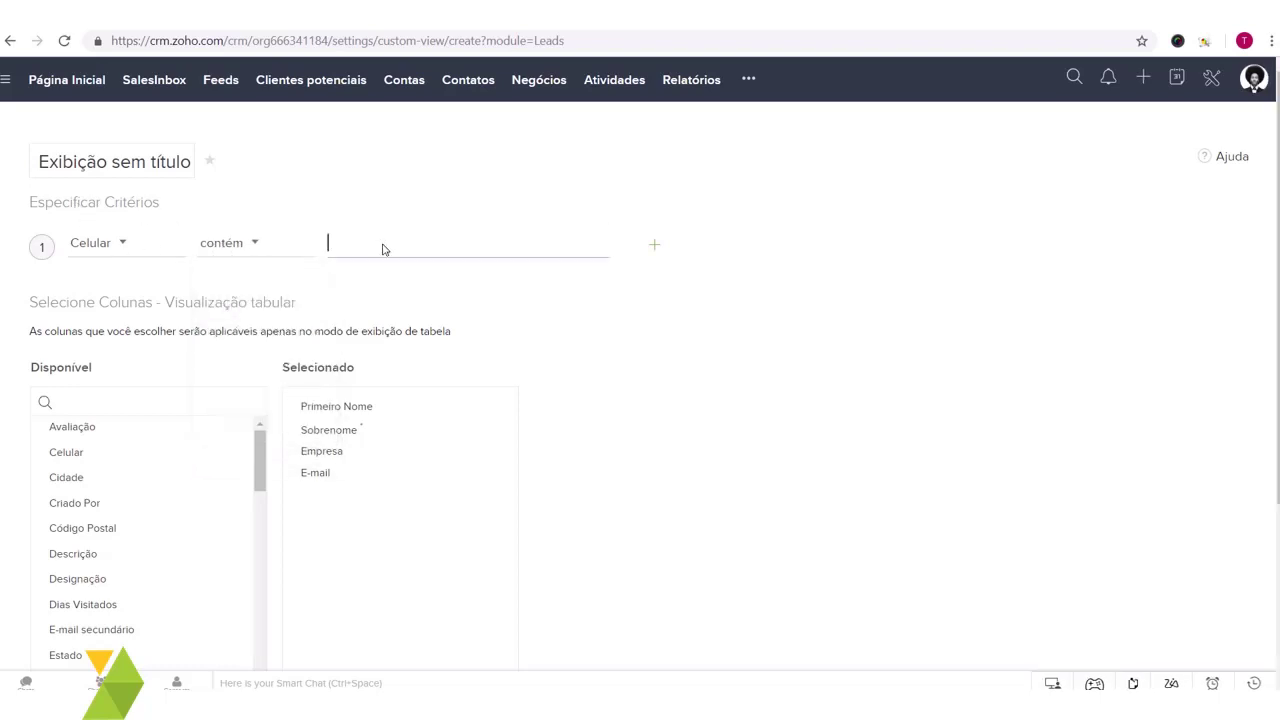
pyautogui.write('11')
pyautogui.click(267, 245)
pyautogui.click(295, 418)
pyautogui.scroll(-2, 310, 336)
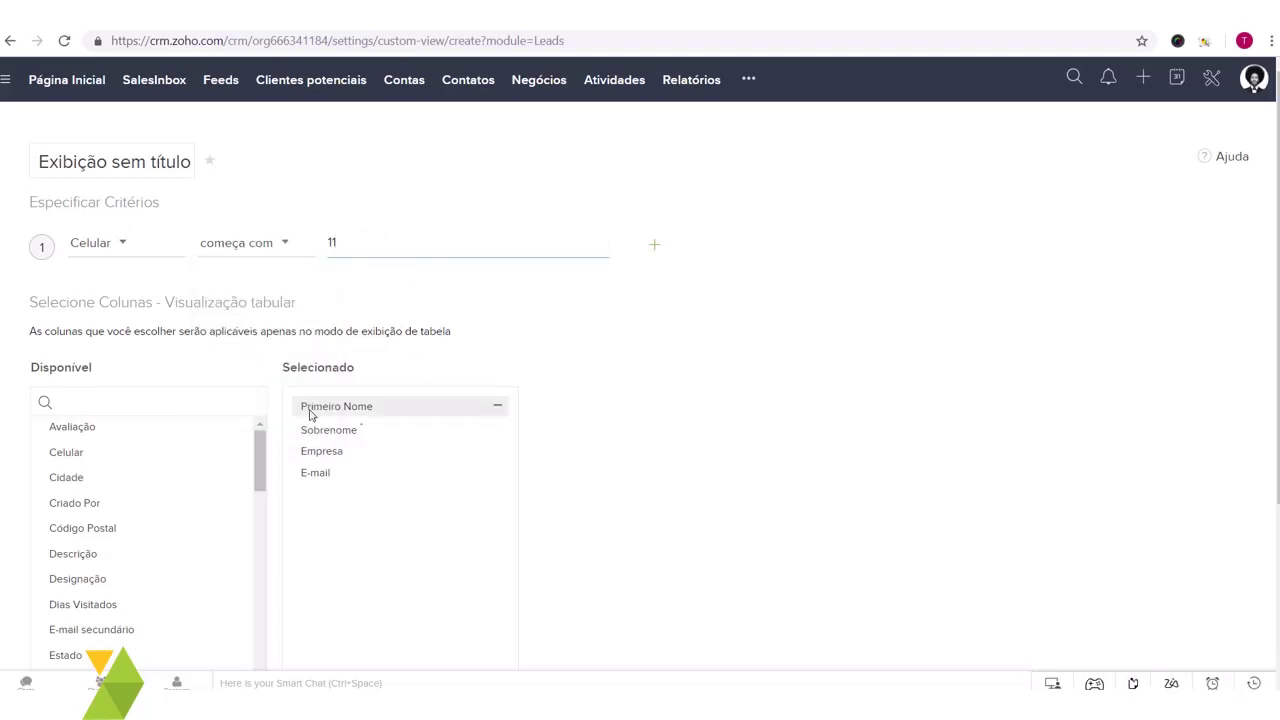
pyautogui.scroll(2, 300, 440)
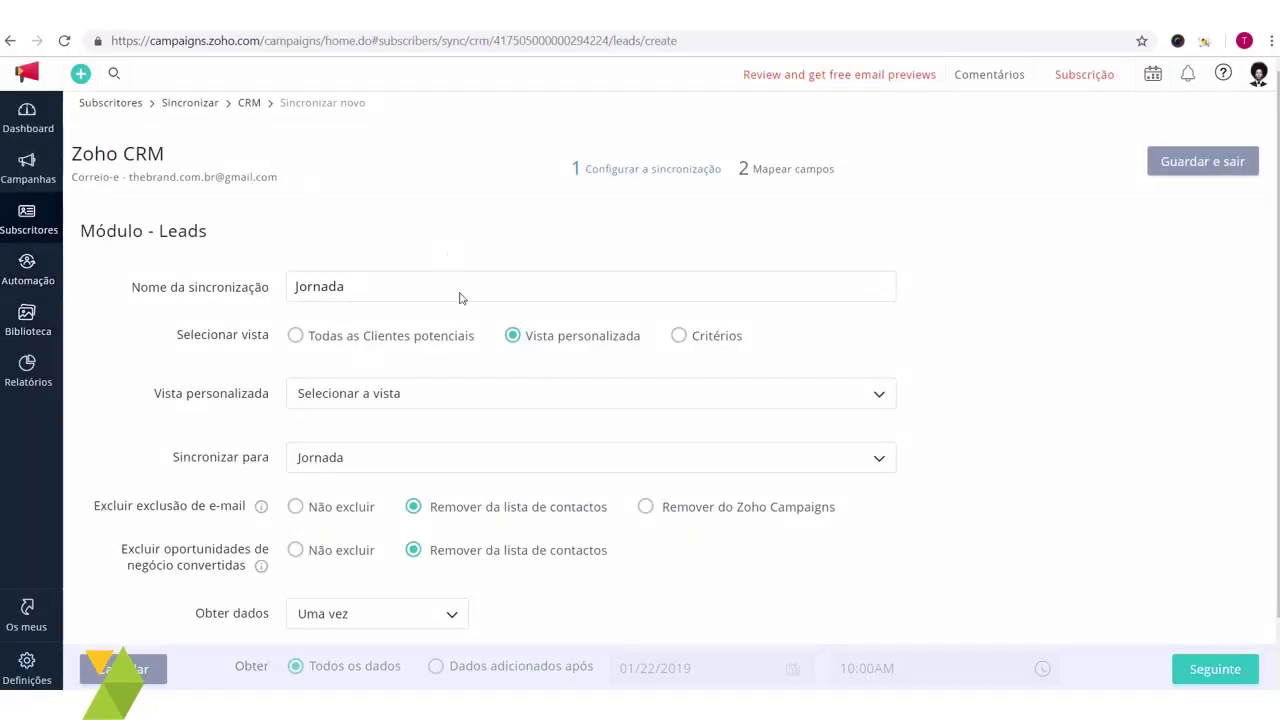
# Return to the Campaigns synchronization form and check the views offered for Vista personalizada
pyautogui.scroll(-1, 375, 383)
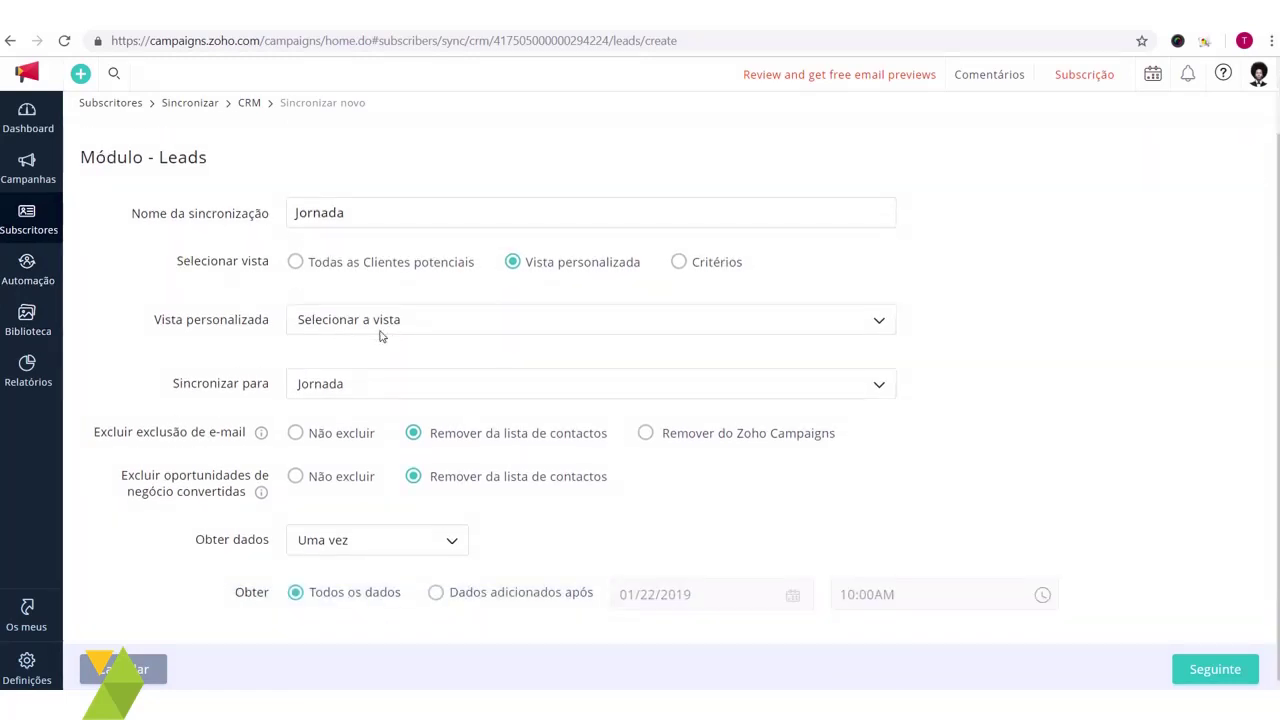
pyautogui.click(388, 321)
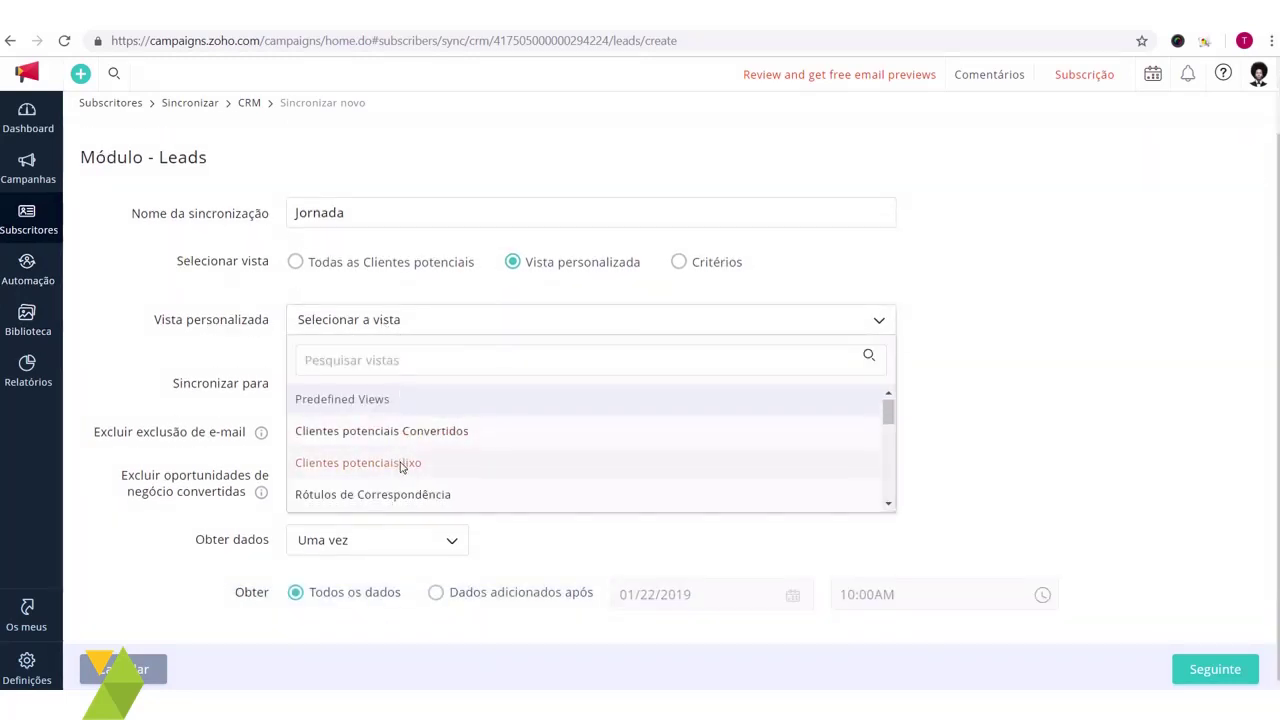
pyautogui.scroll(-3, 404, 466)
pyautogui.scroll(3, 400, 475)
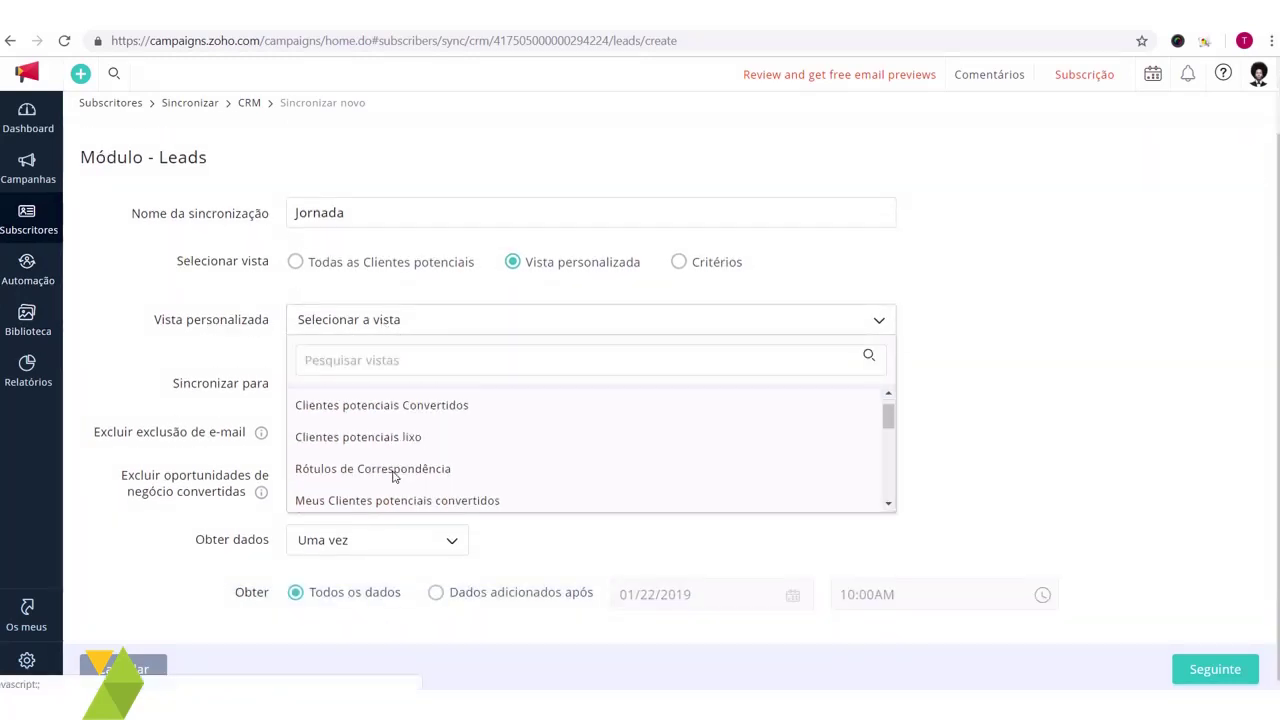
pyautogui.click(390, 326)
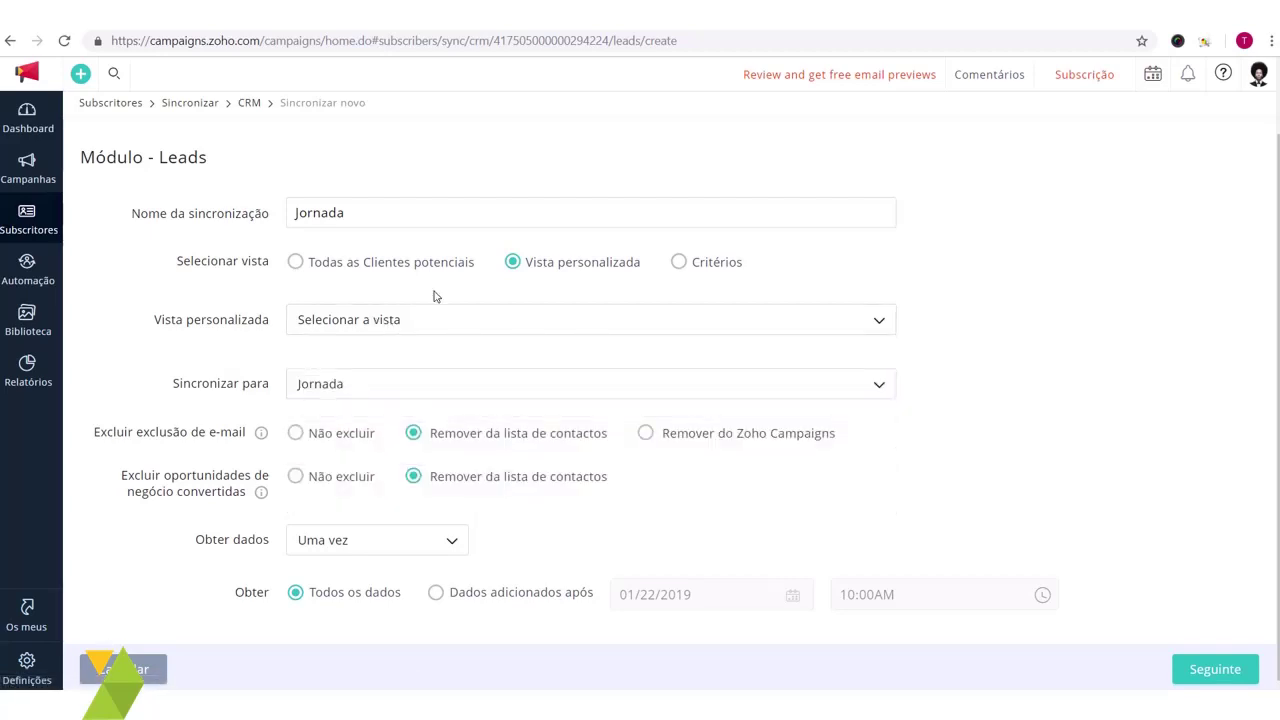
# Select leads by Critérios and set the first criterion to Celular começa por 11
pyautogui.click(680, 264)
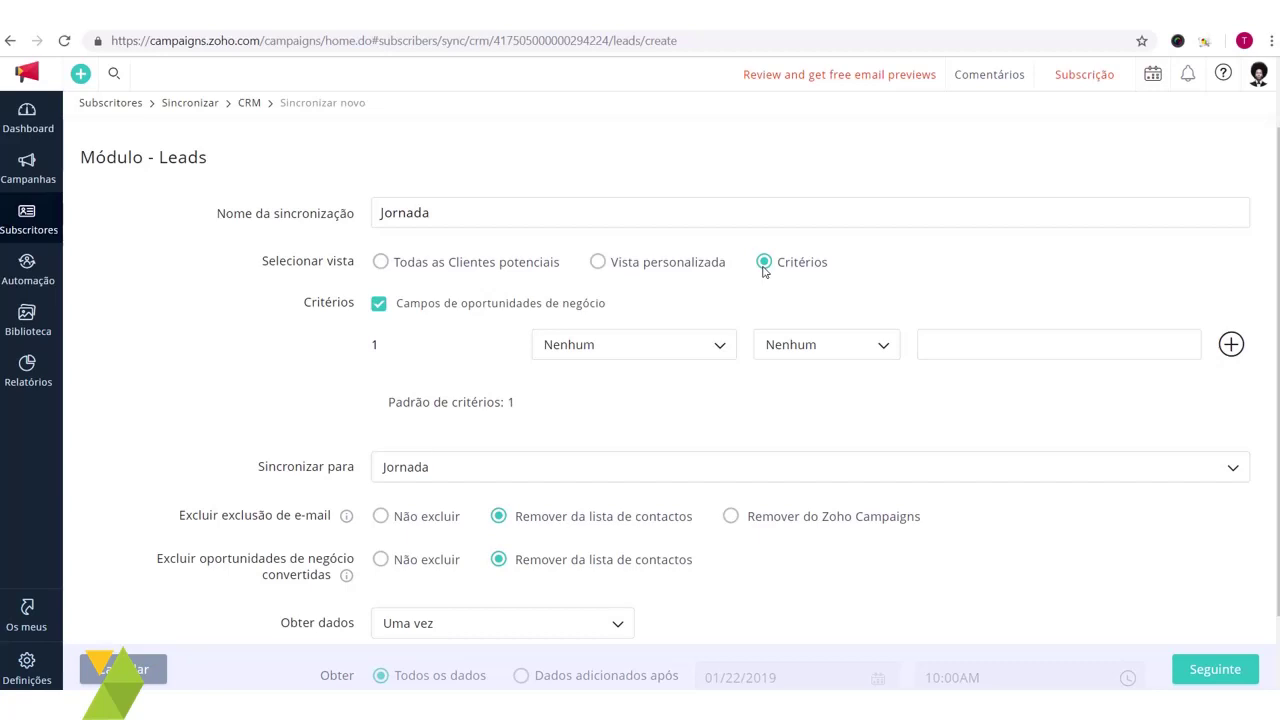
pyautogui.click(684, 348)
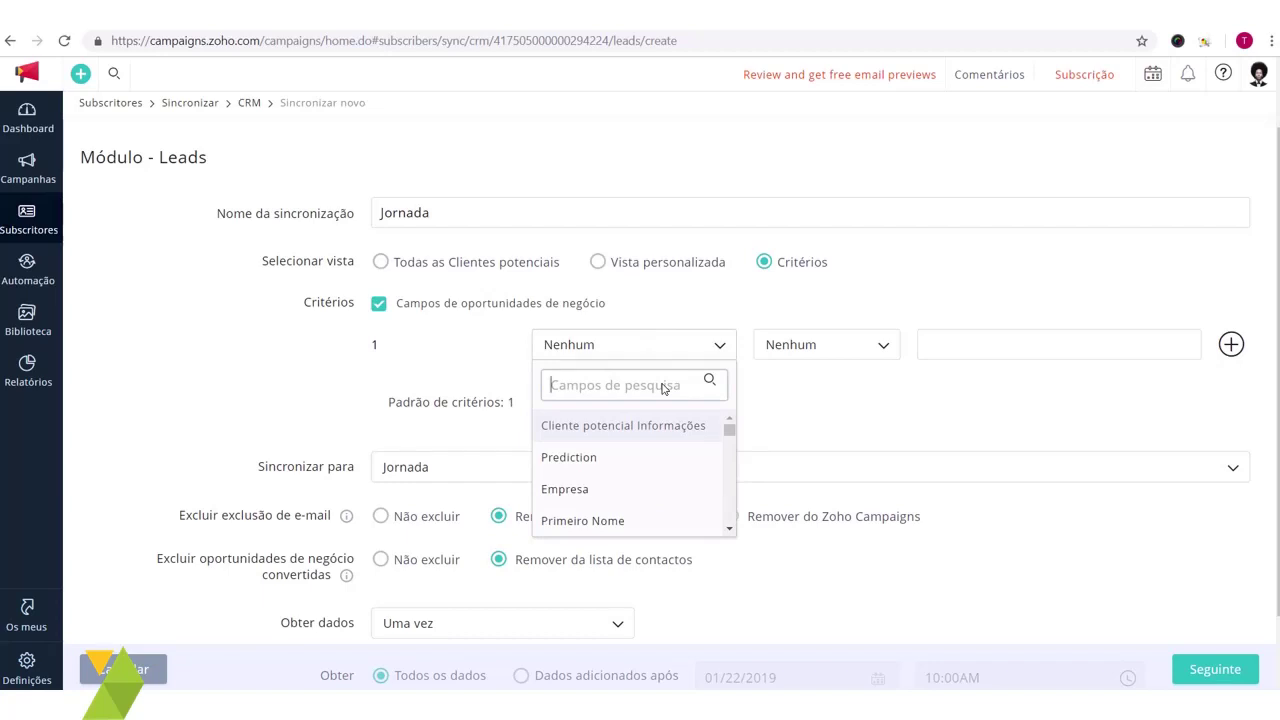
pyautogui.write('cel')
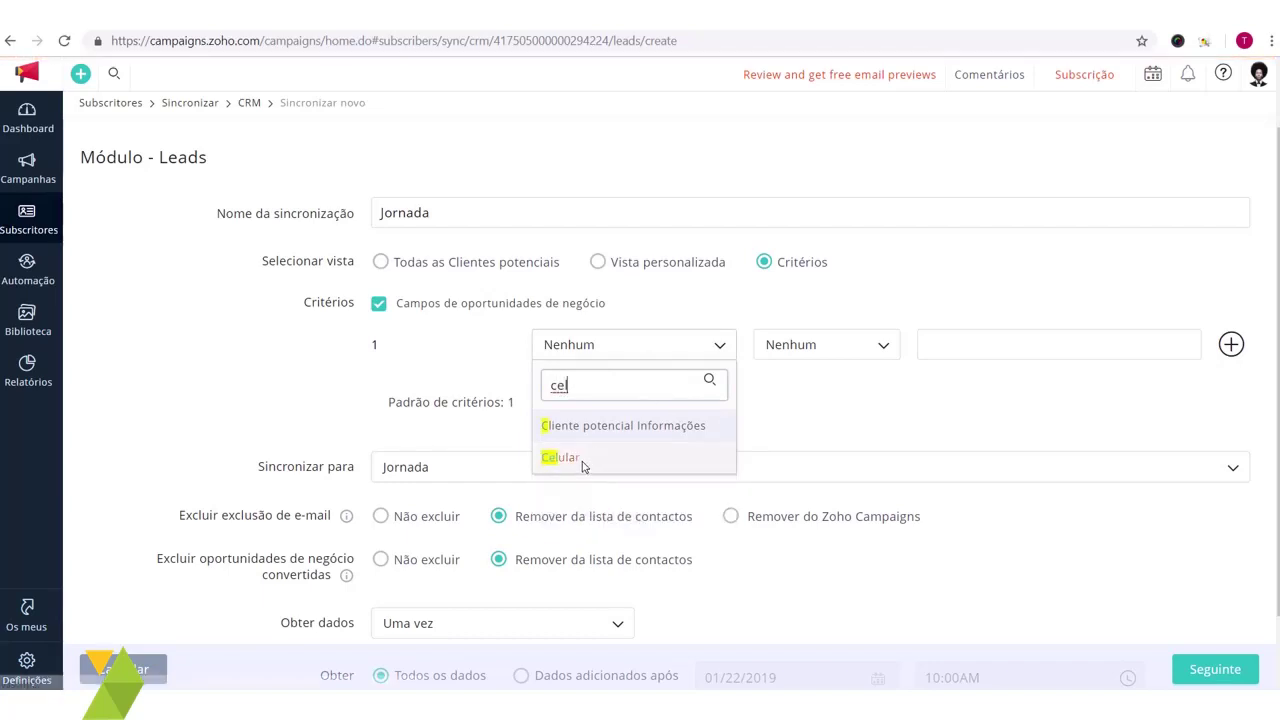
pyautogui.click(563, 458)
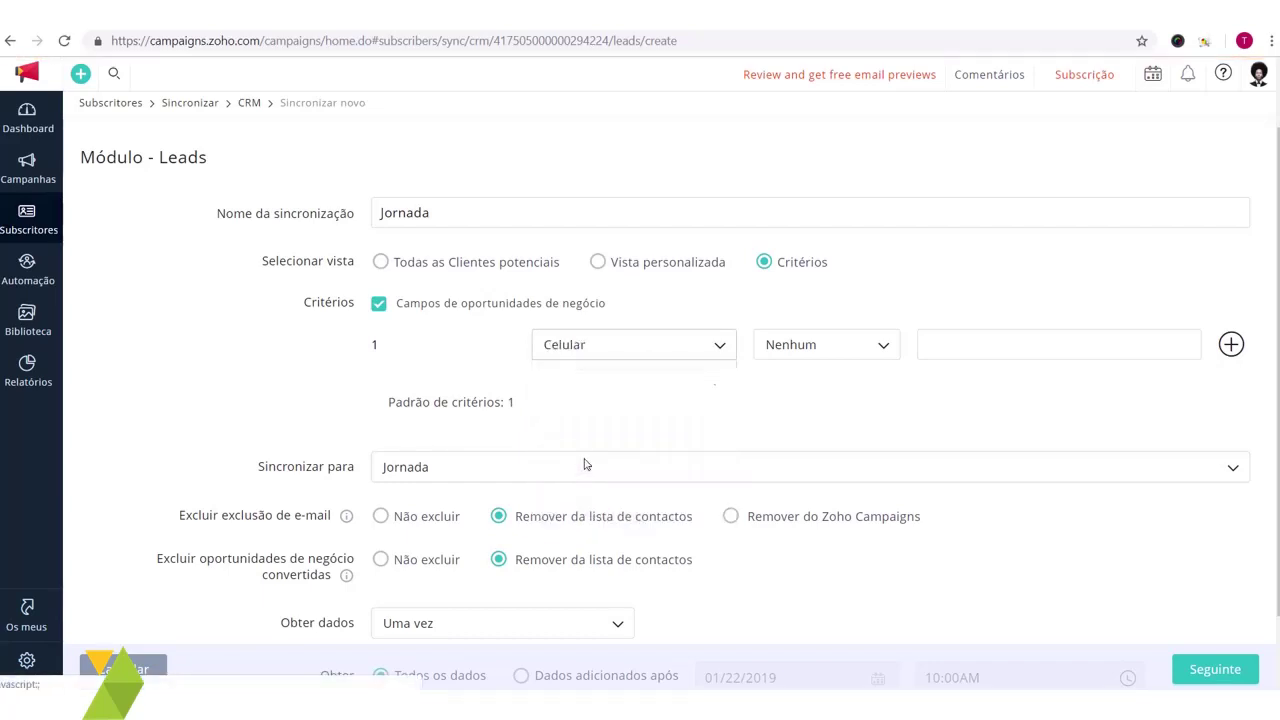
pyautogui.click(870, 355)
pyautogui.scroll(-1, 845, 440)
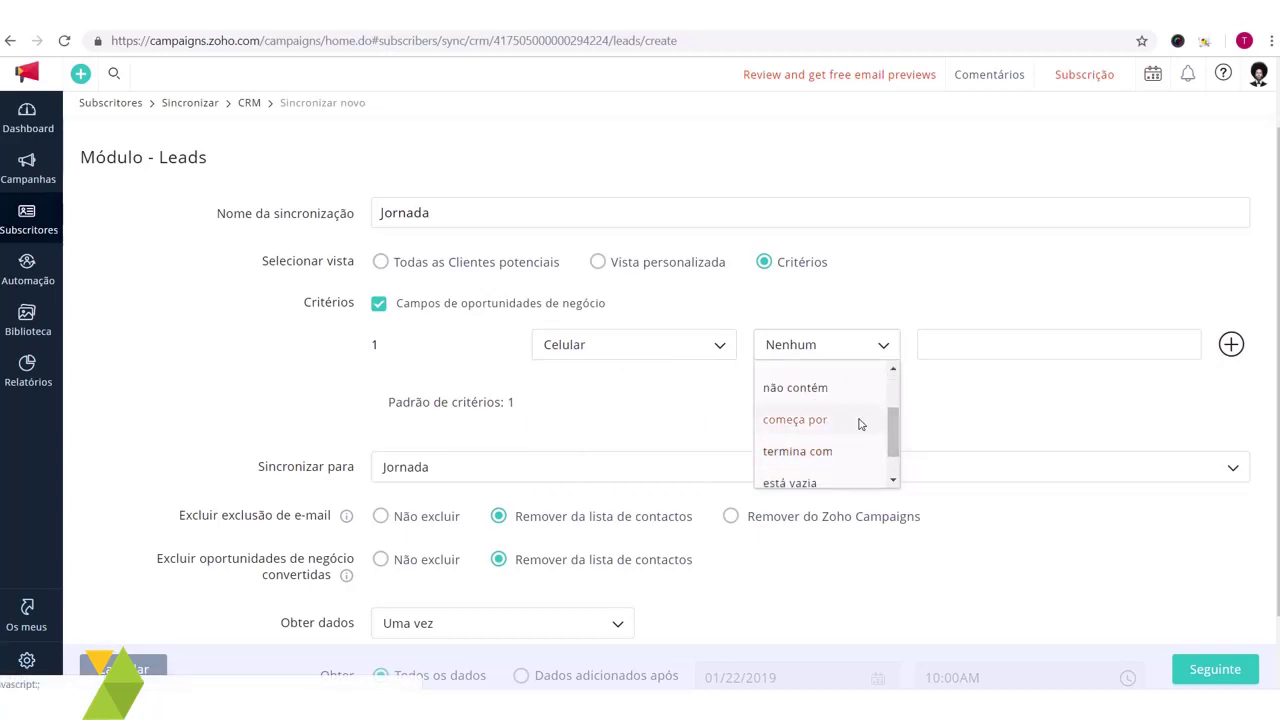
pyautogui.click(858, 424)
pyautogui.click(955, 345)
pyautogui.write('11')
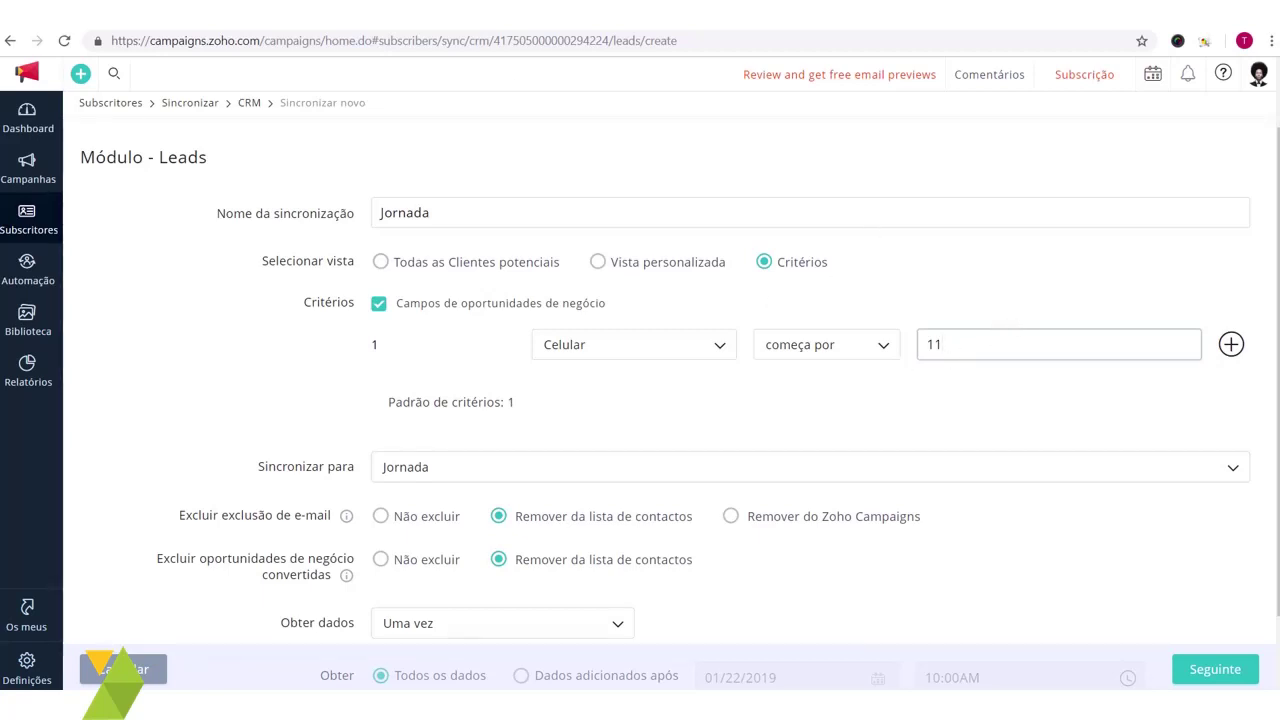
# Change the field of the first lead criterion to E-mail
pyautogui.click(574, 340)
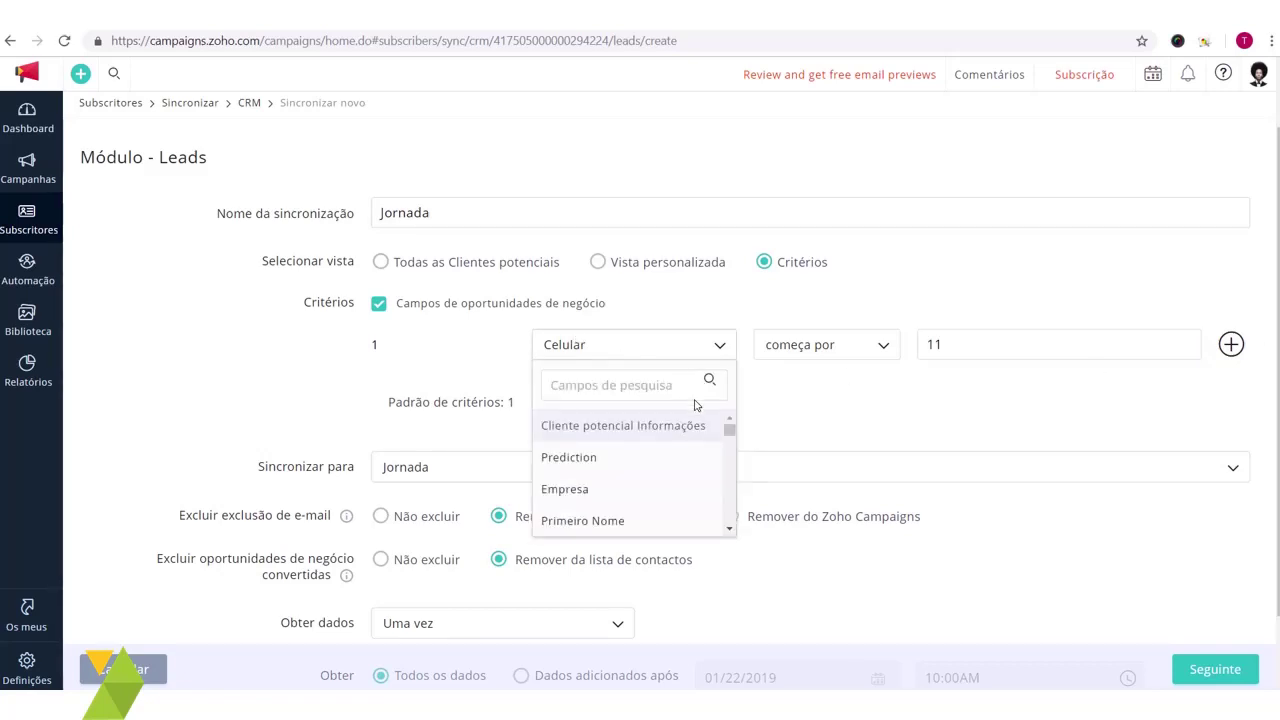
pyautogui.scroll(-3, 729, 438)
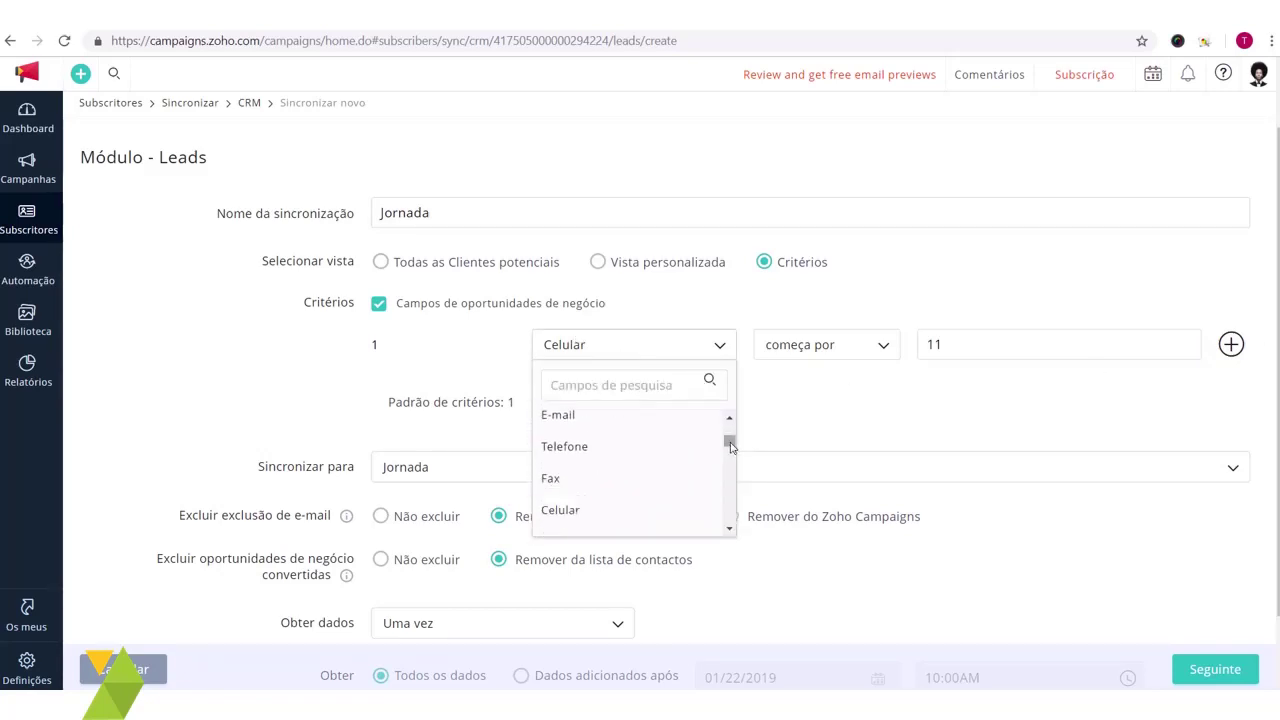
pyautogui.scroll(2, 669, 468)
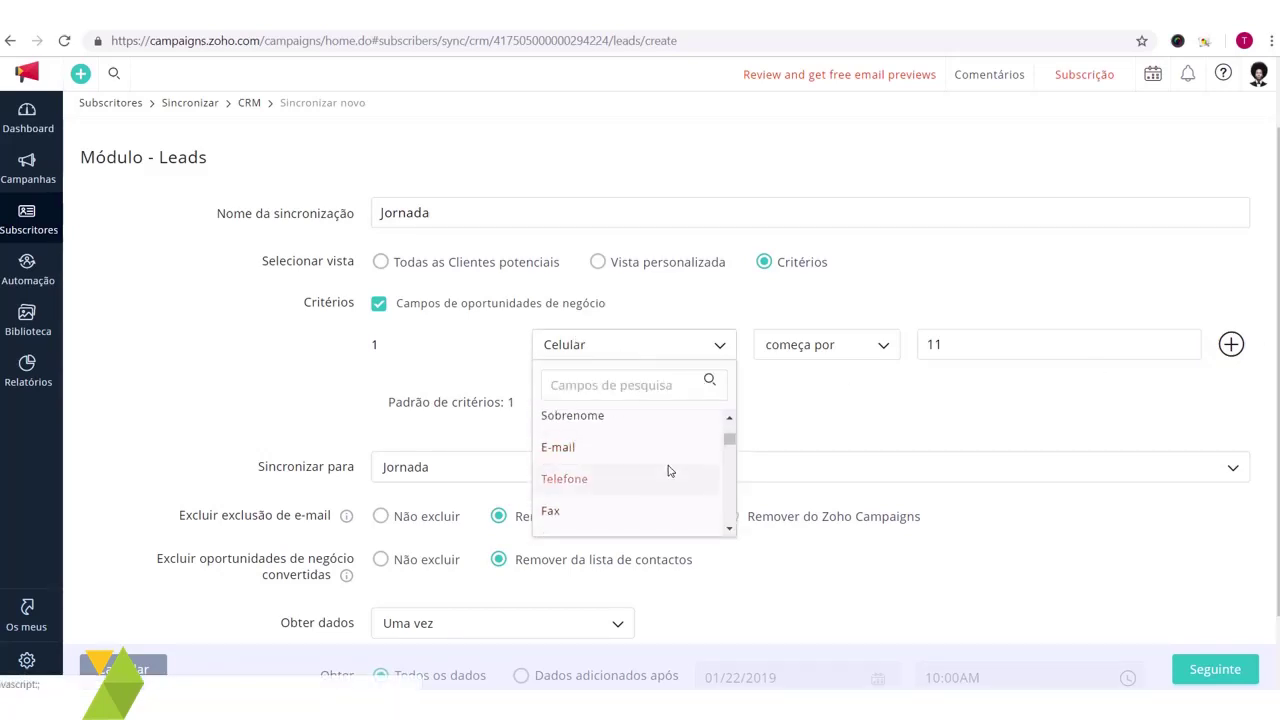
pyautogui.scroll(-5, 683, 465)
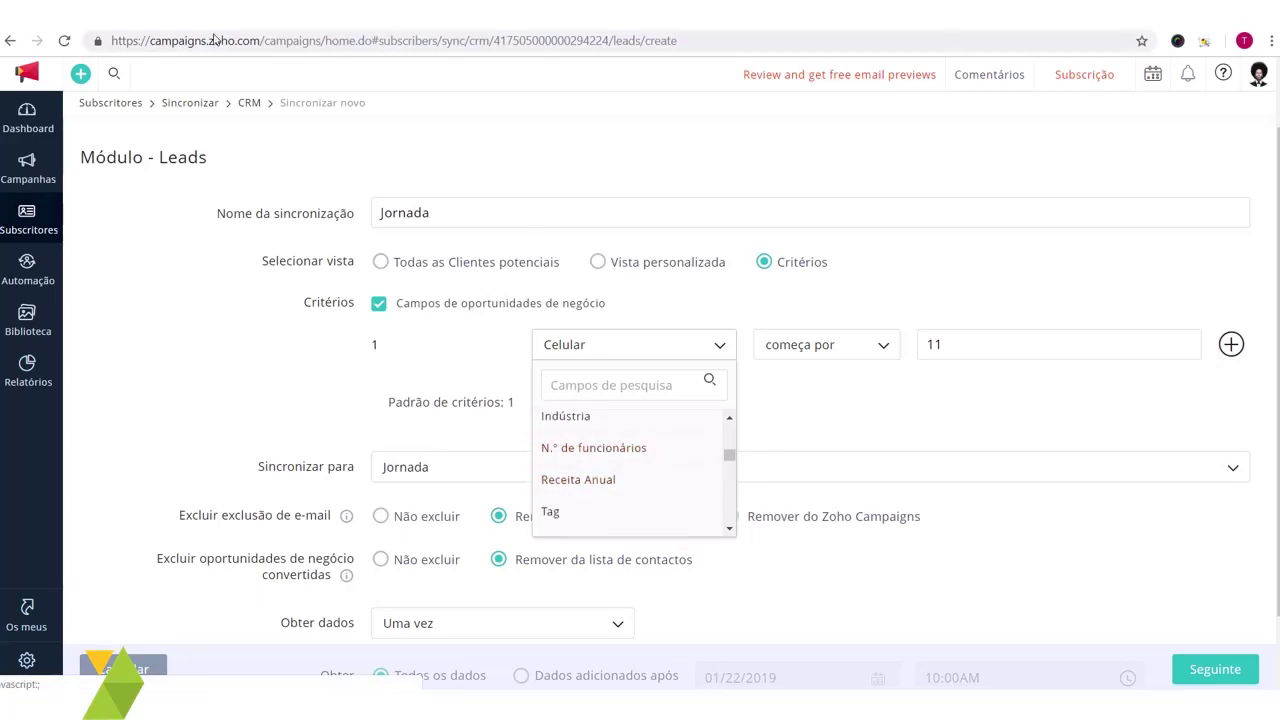
pyautogui.click(661, 393)
pyautogui.write('ema')
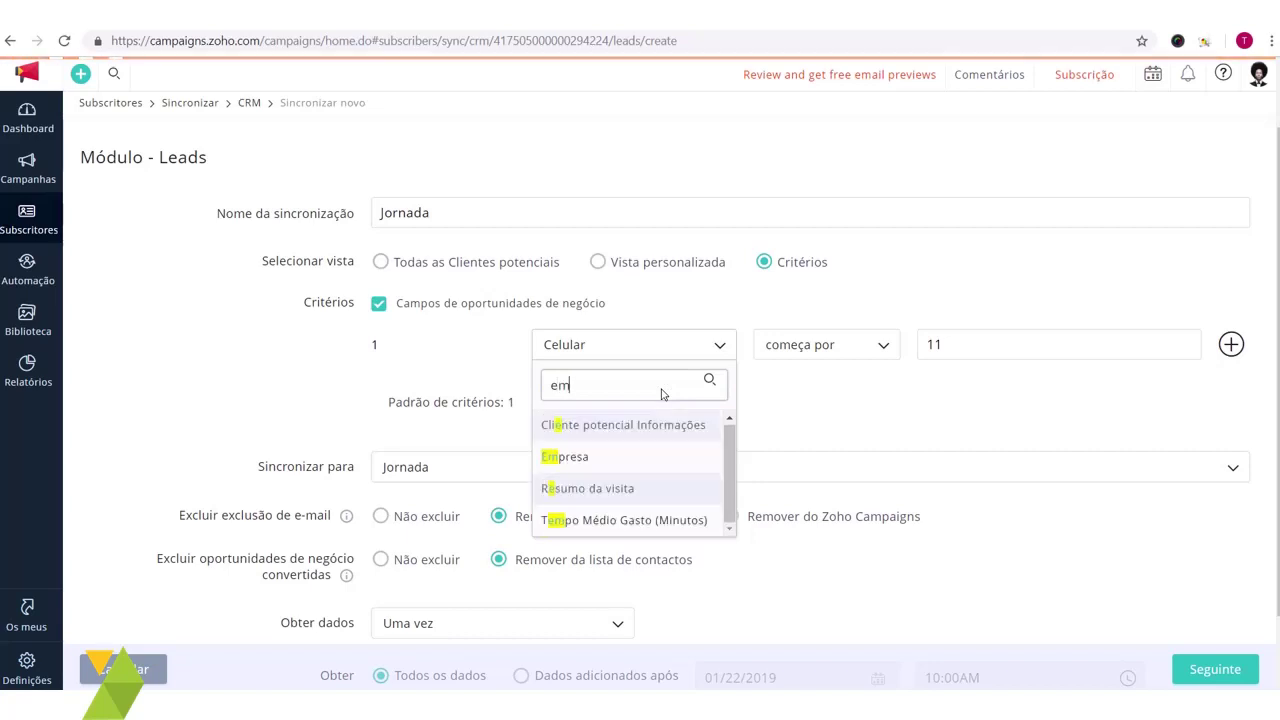
pyautogui.doubleClick(651, 393)
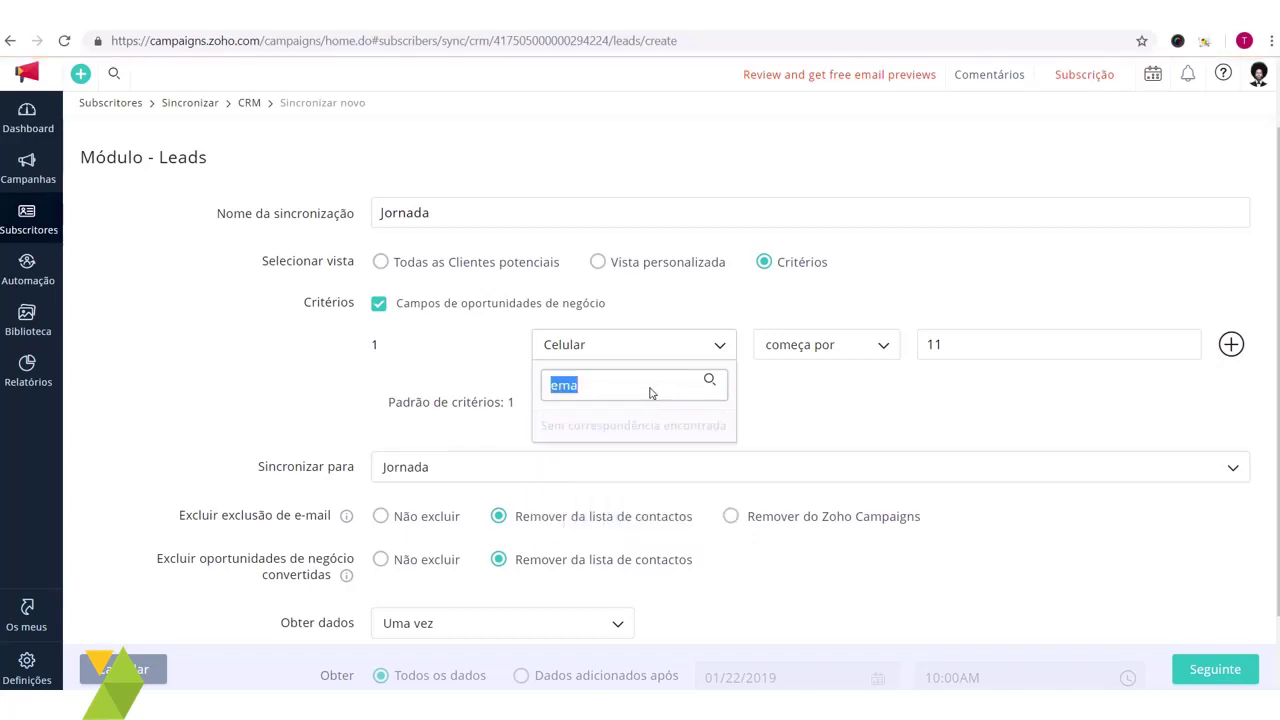
pyautogui.write('e')
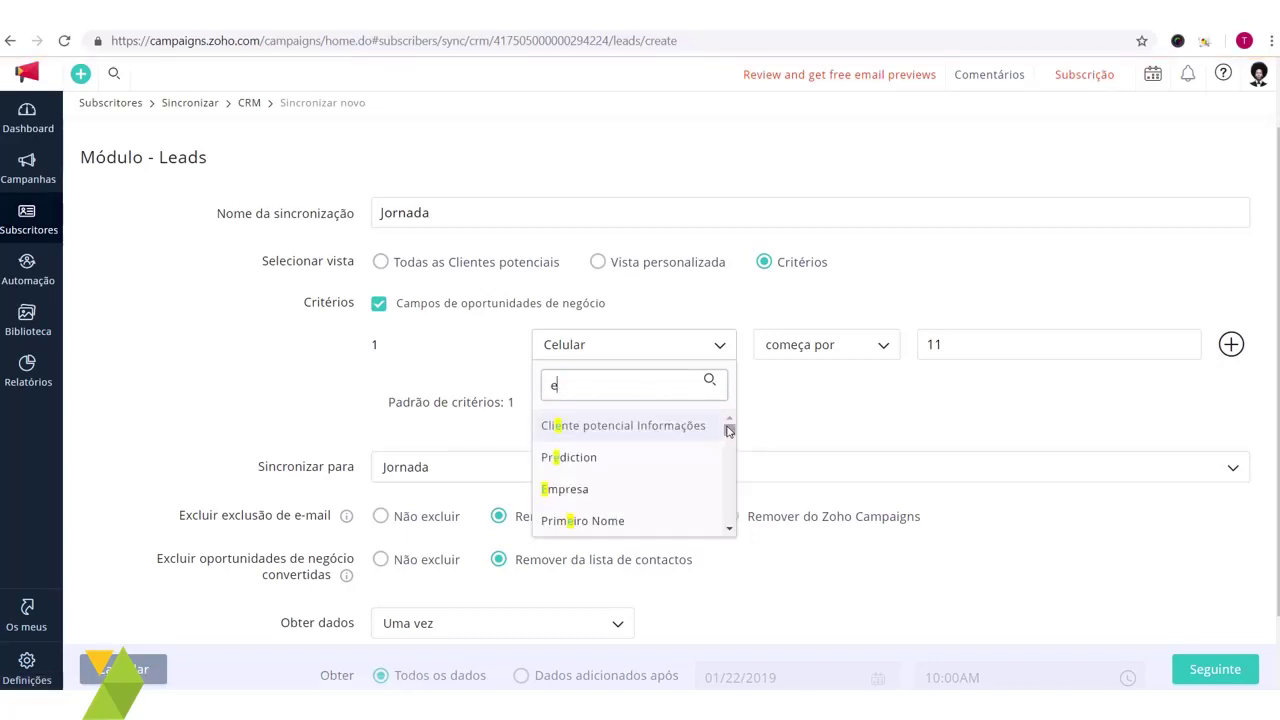
pyautogui.scroll(-2, 732, 438)
pyautogui.click(652, 480)
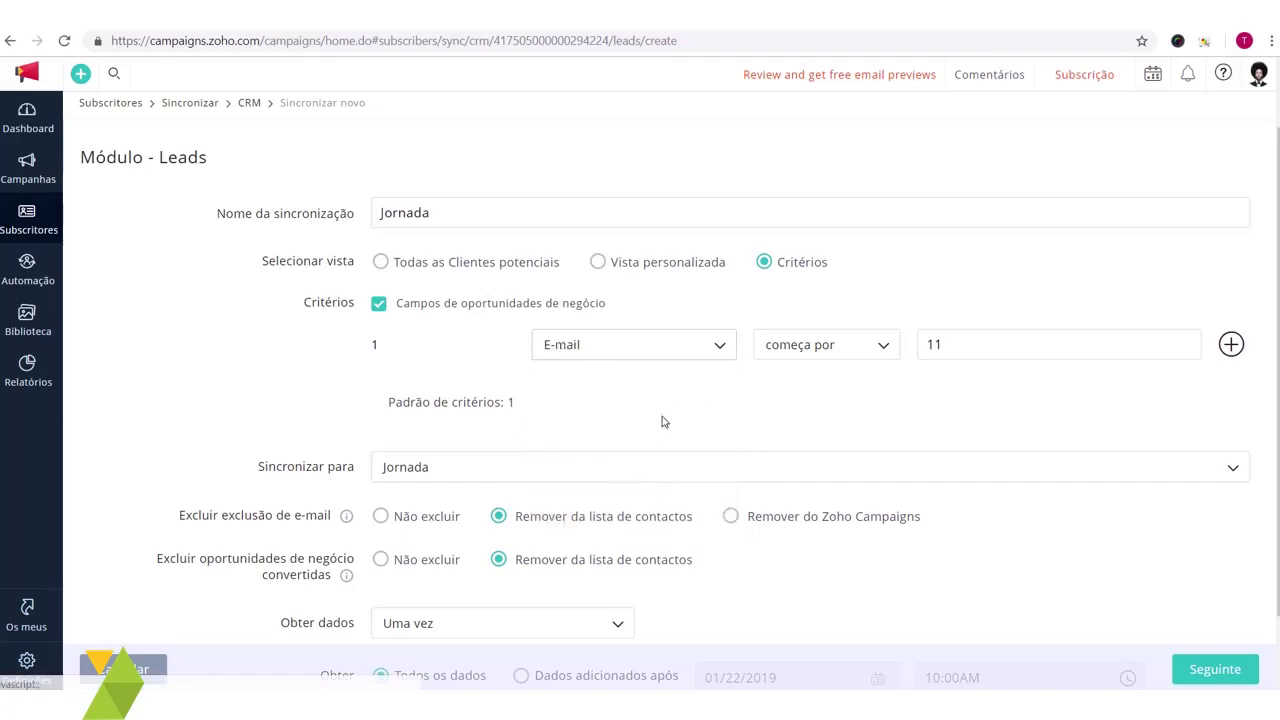
# Set the E-mail criterion's condition to contém with the value contato
pyautogui.click(828, 352)
pyautogui.scroll(2, 845, 420)
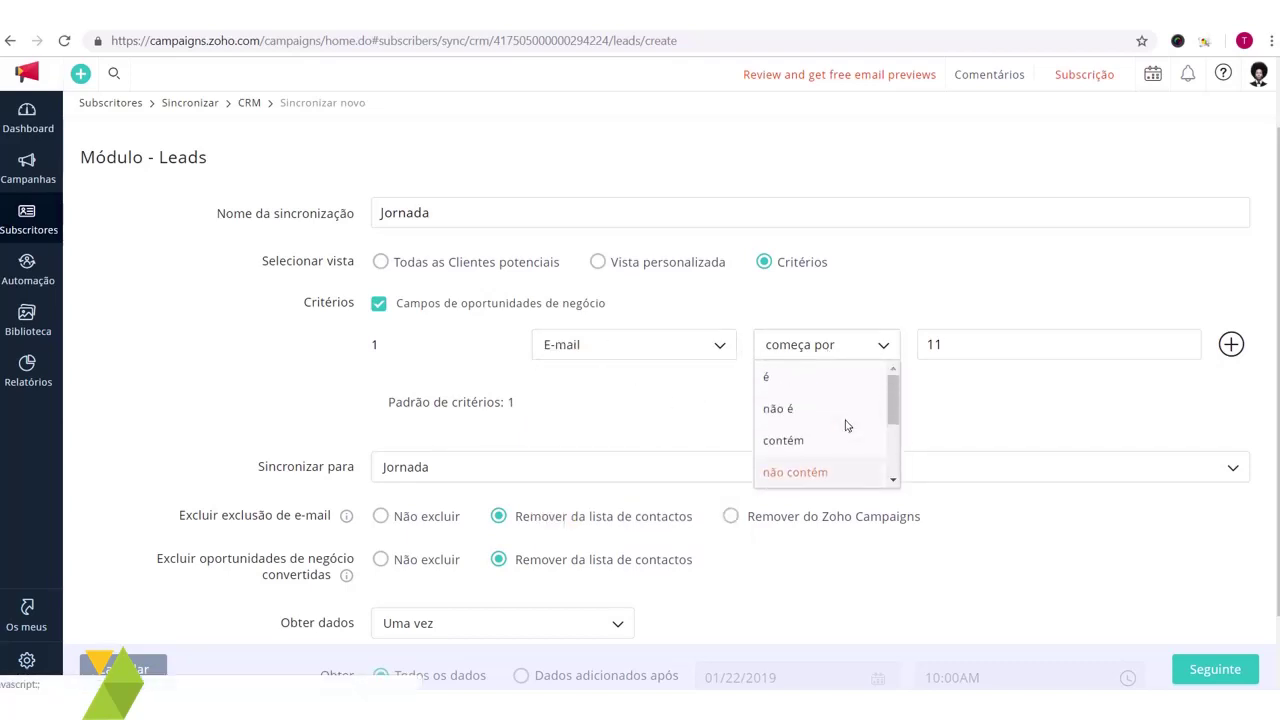
pyautogui.click(838, 442)
pyautogui.write('c')
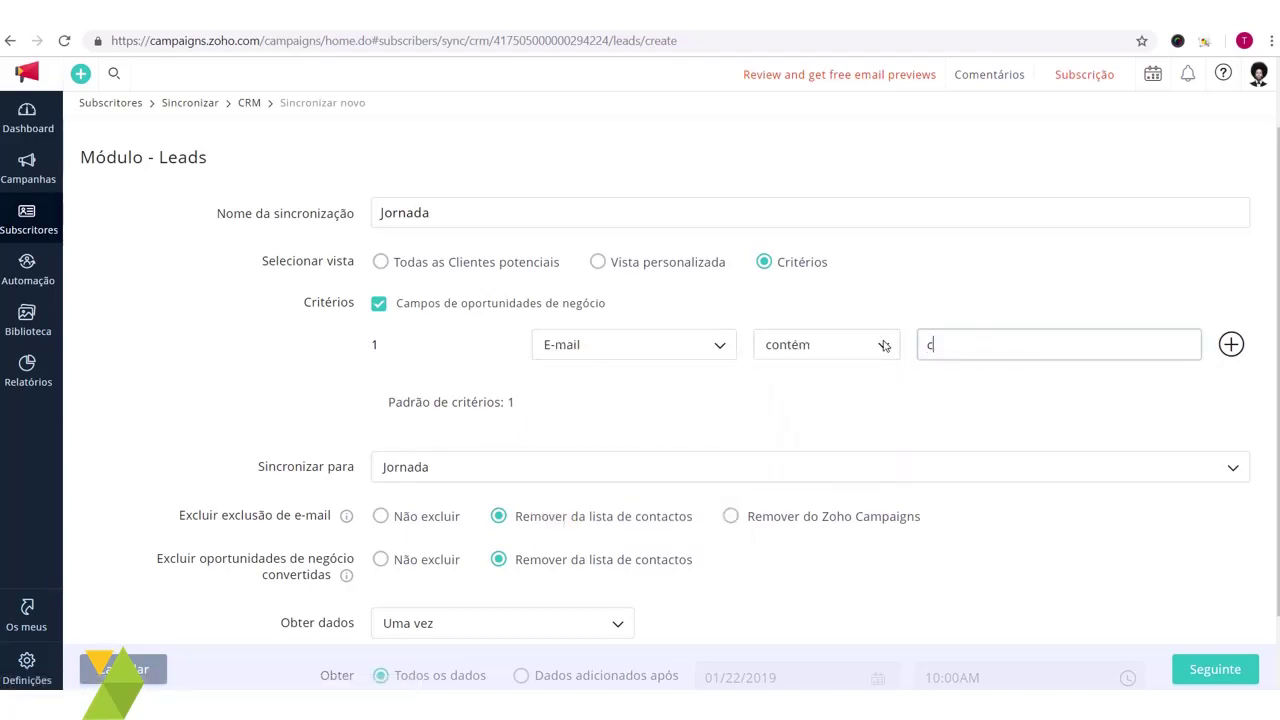
pyautogui.write('ontato')
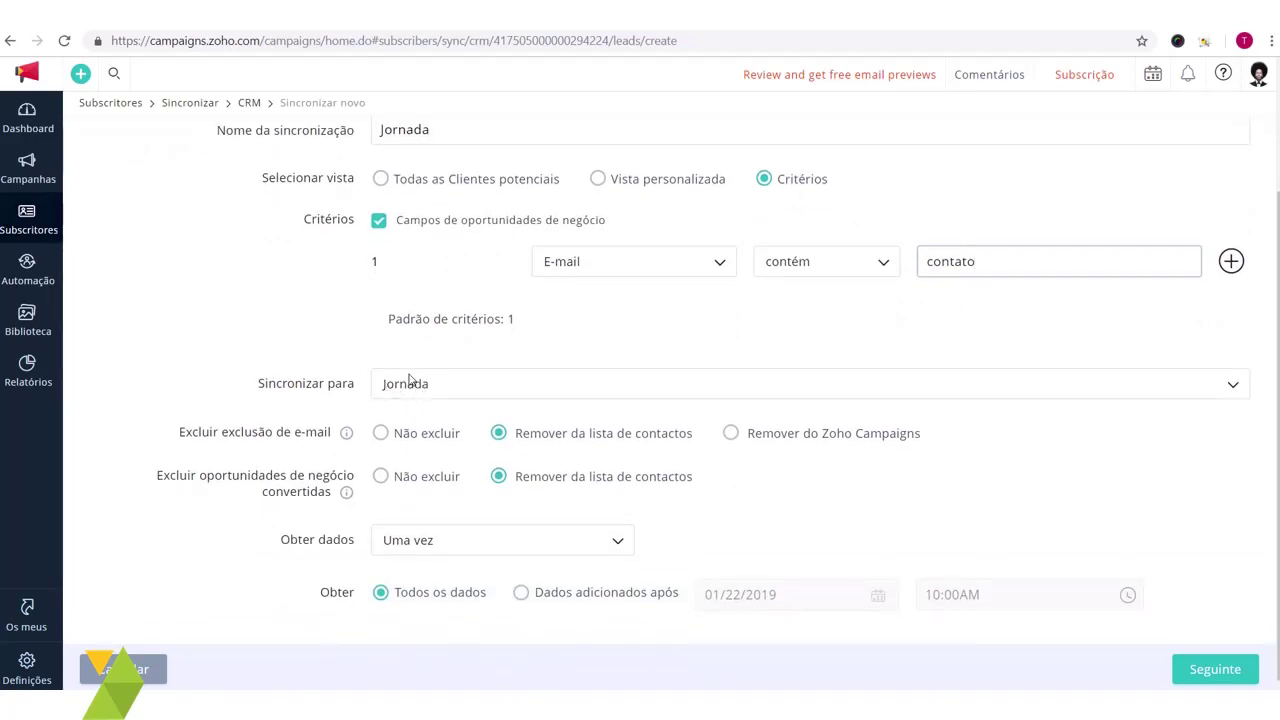
# Review the contact lists offered for Sincronizar para and keep Jornada as the target list
pyautogui.scroll(3, 410, 385)
pyautogui.scroll(-3, 405, 420)
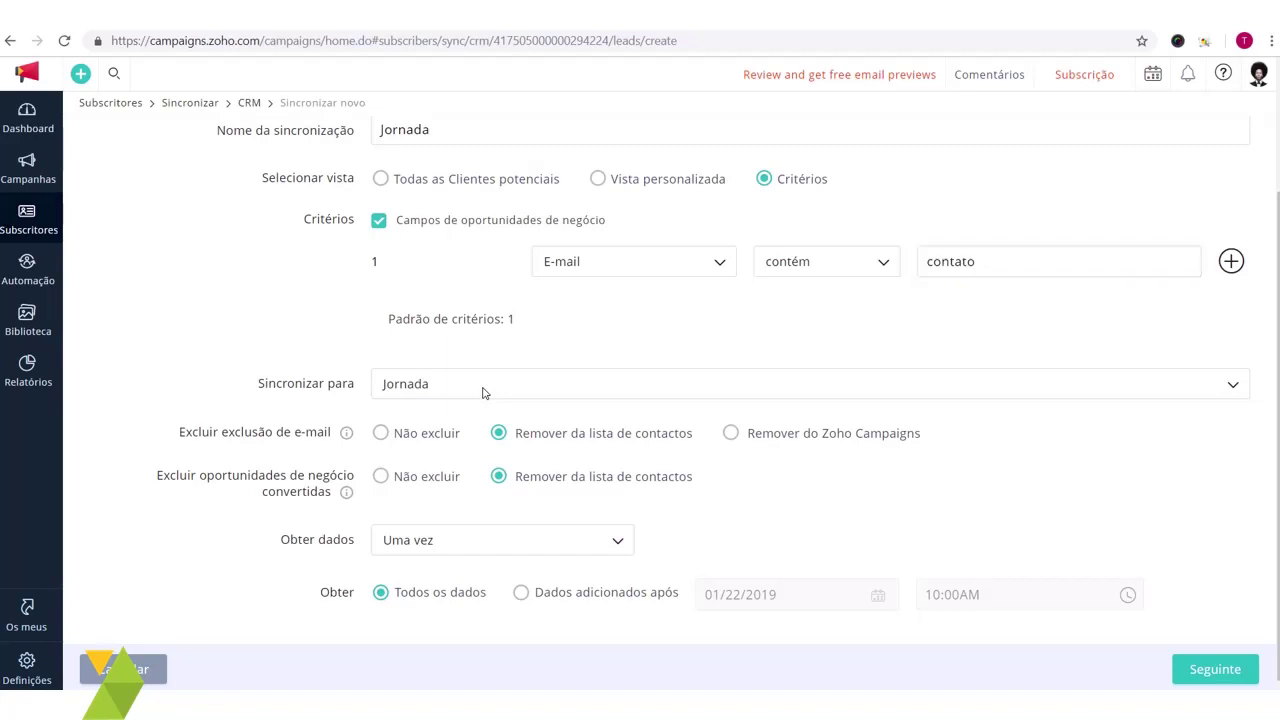
pyautogui.click(482, 393)
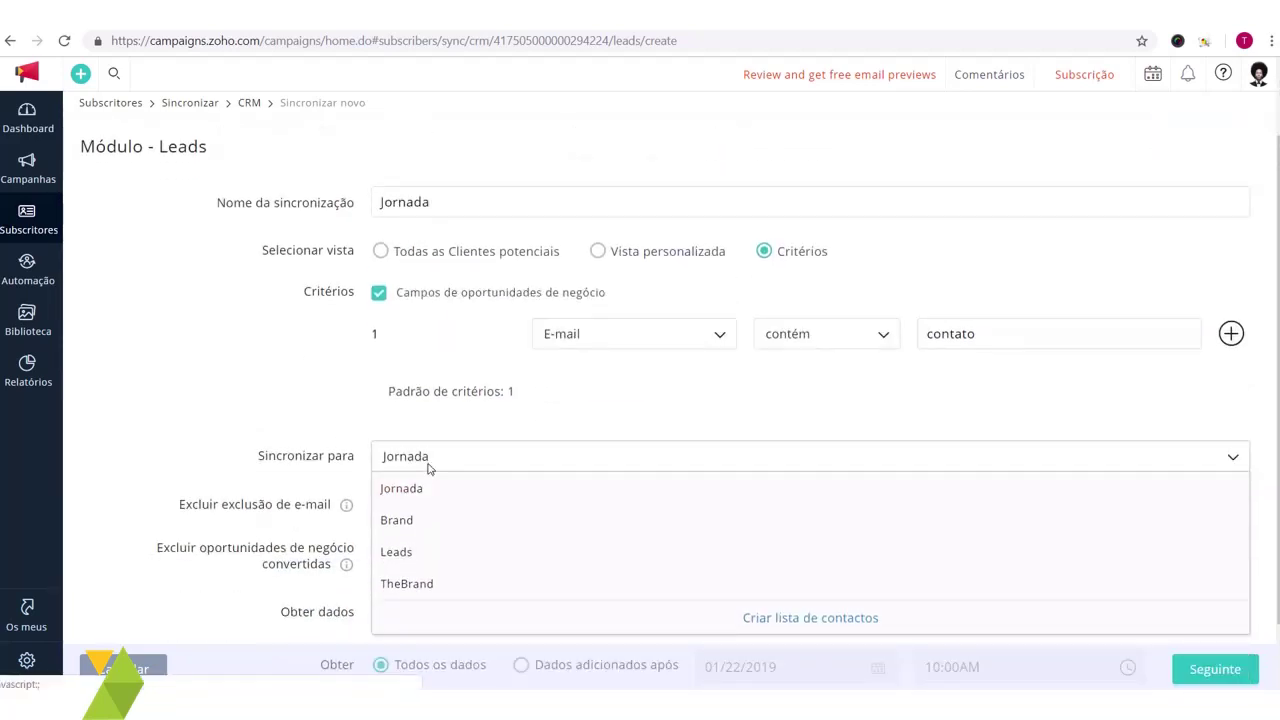
pyautogui.click(429, 465)
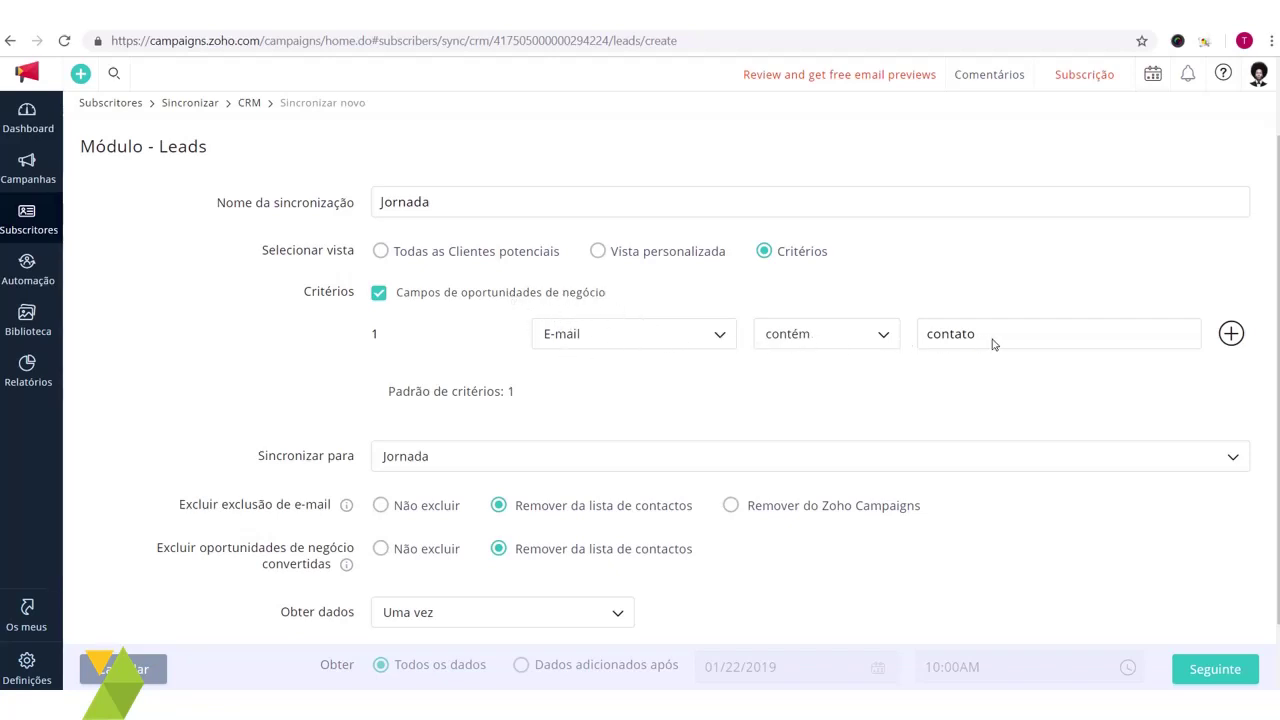
pyautogui.moveTo(986, 345); pyautogui.dragTo(886, 334)
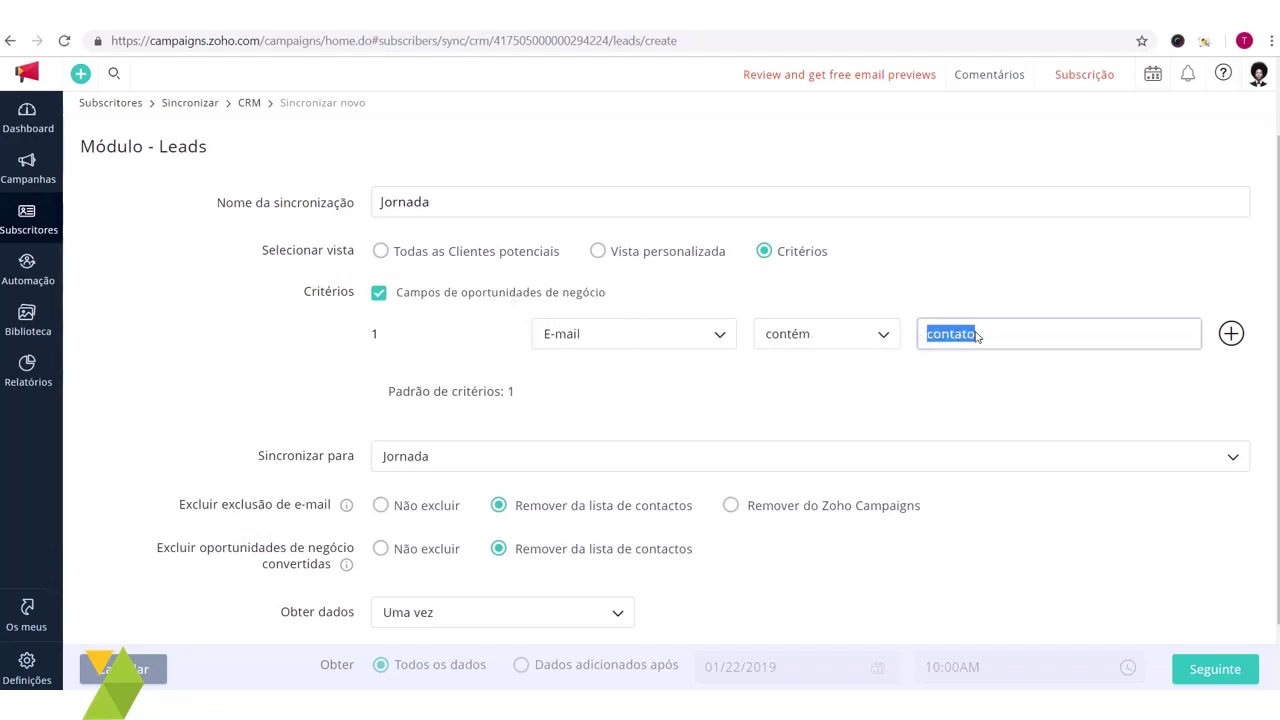
pyautogui.scroll(-1, 545, 386)
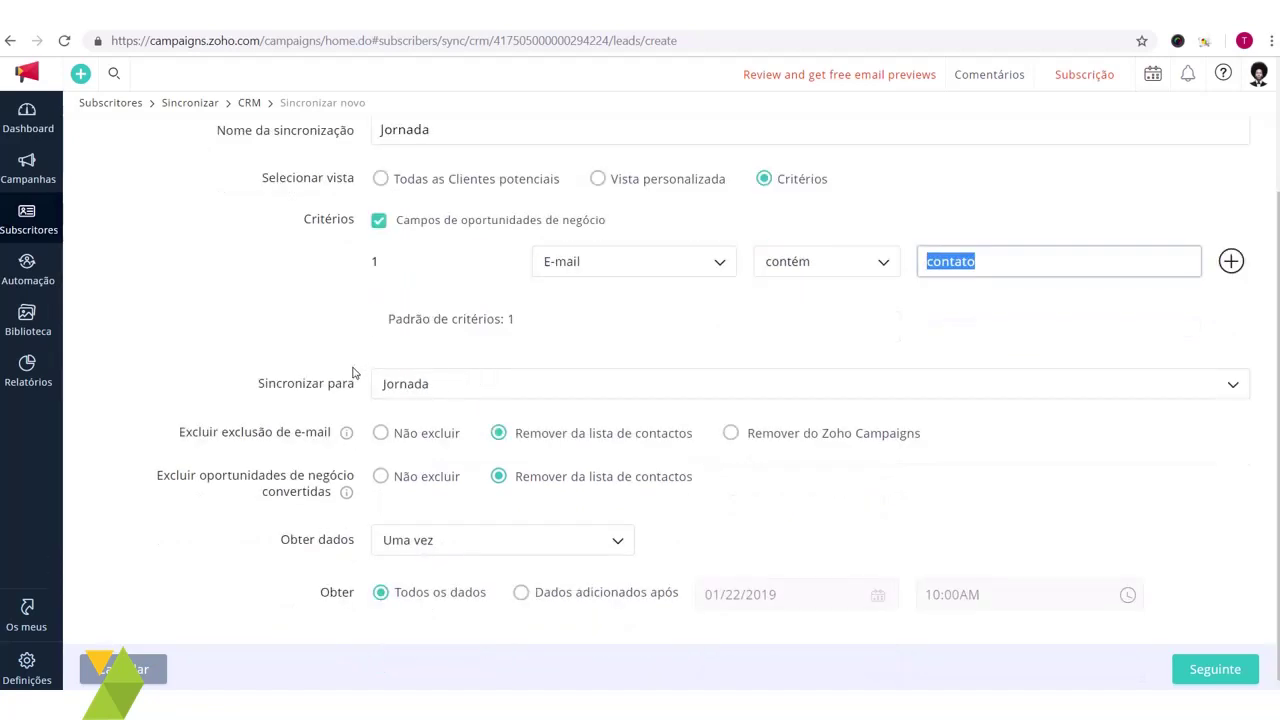
pyautogui.click(471, 395)
pyautogui.scroll(2, 471, 514)
pyautogui.scroll(-1, 471, 514)
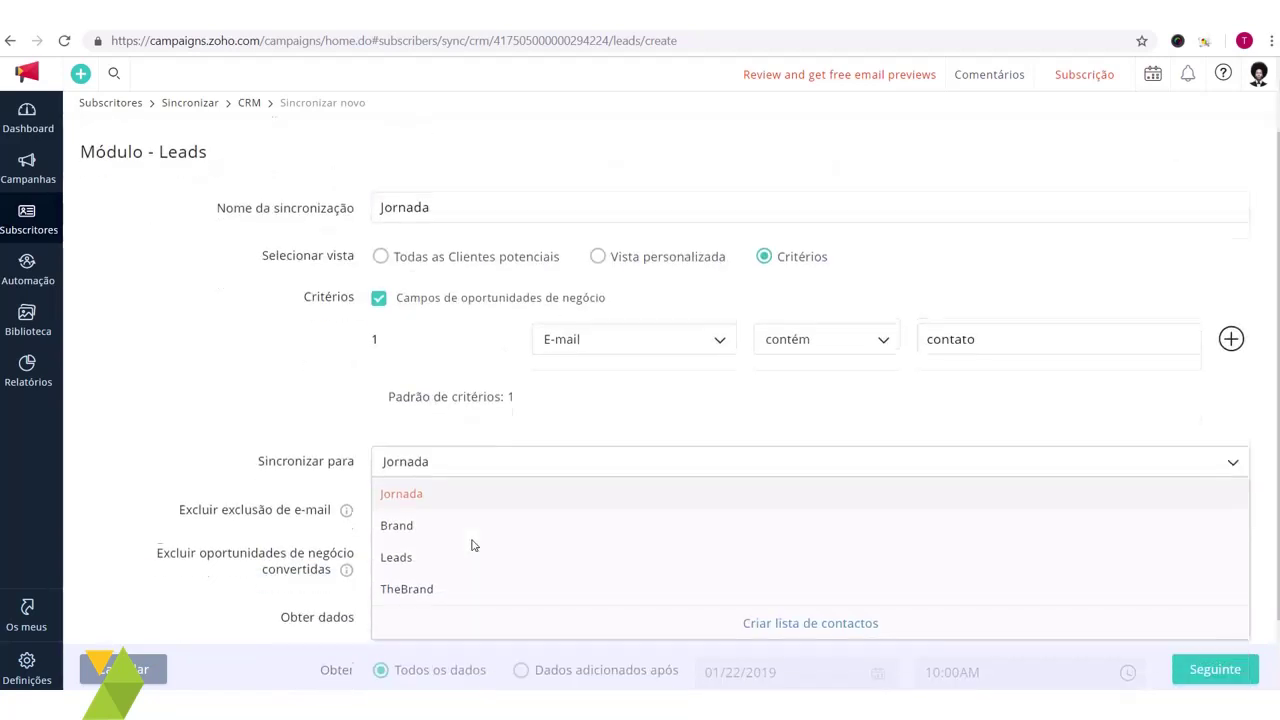
pyautogui.click(428, 497)
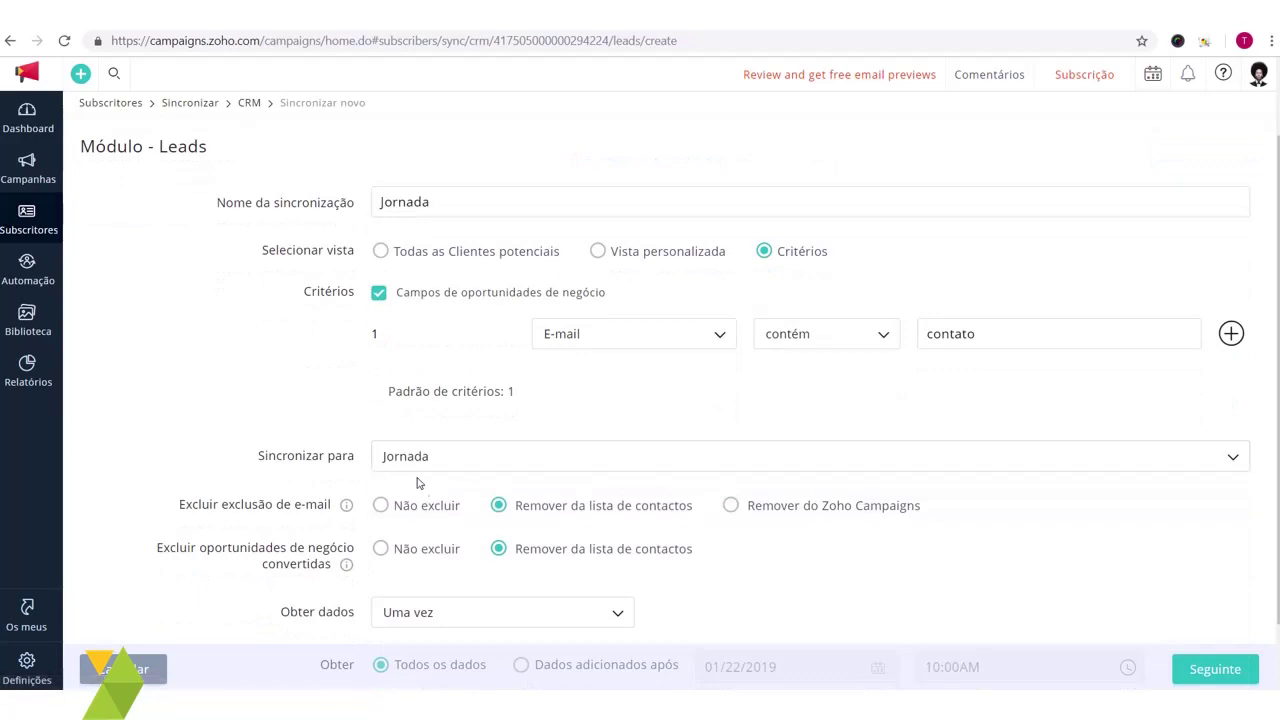
pyautogui.scroll(-1, 440, 330)
pyautogui.scroll(2, 437, 402)
pyautogui.click(433, 530)
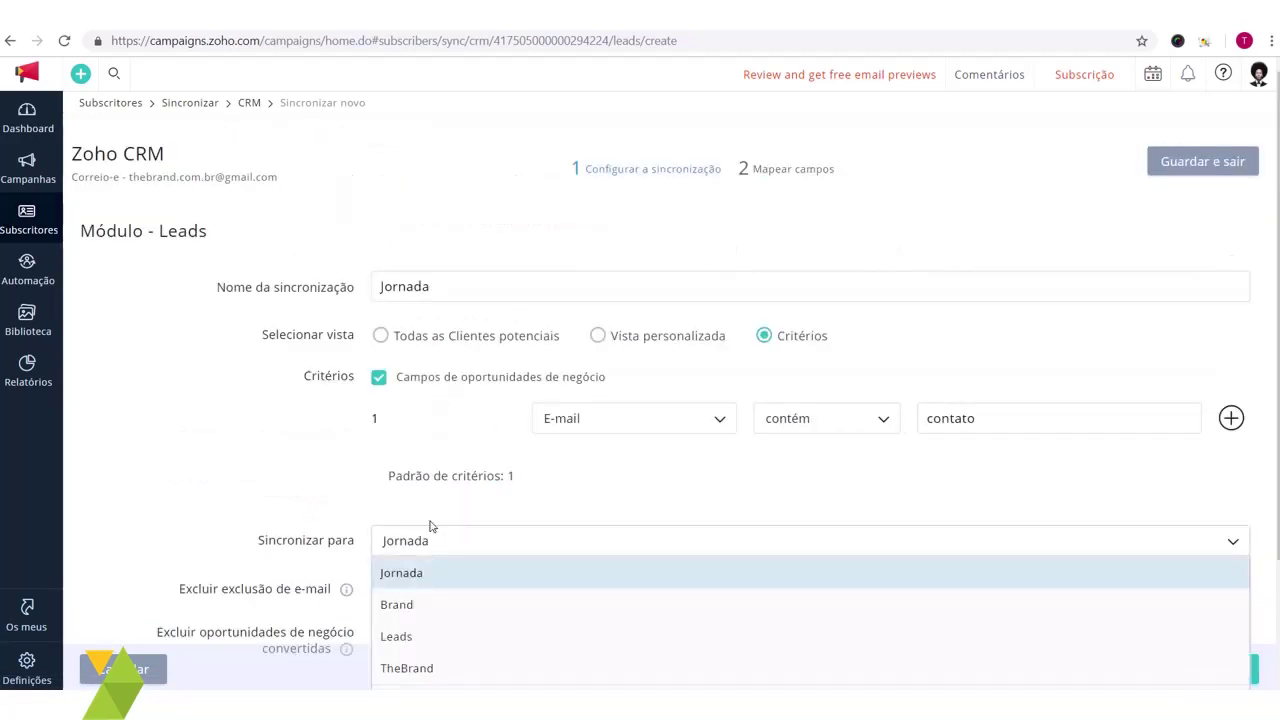
pyautogui.scroll(-2, 430, 532)
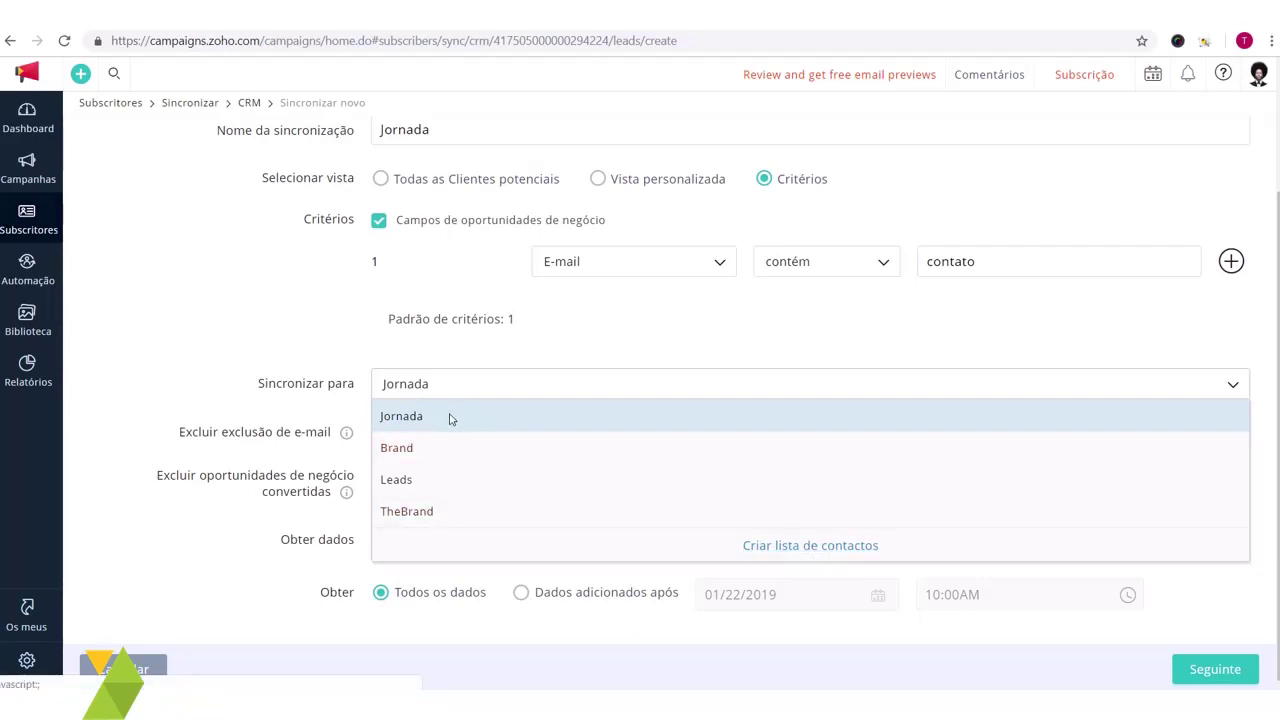
pyautogui.click(432, 355)
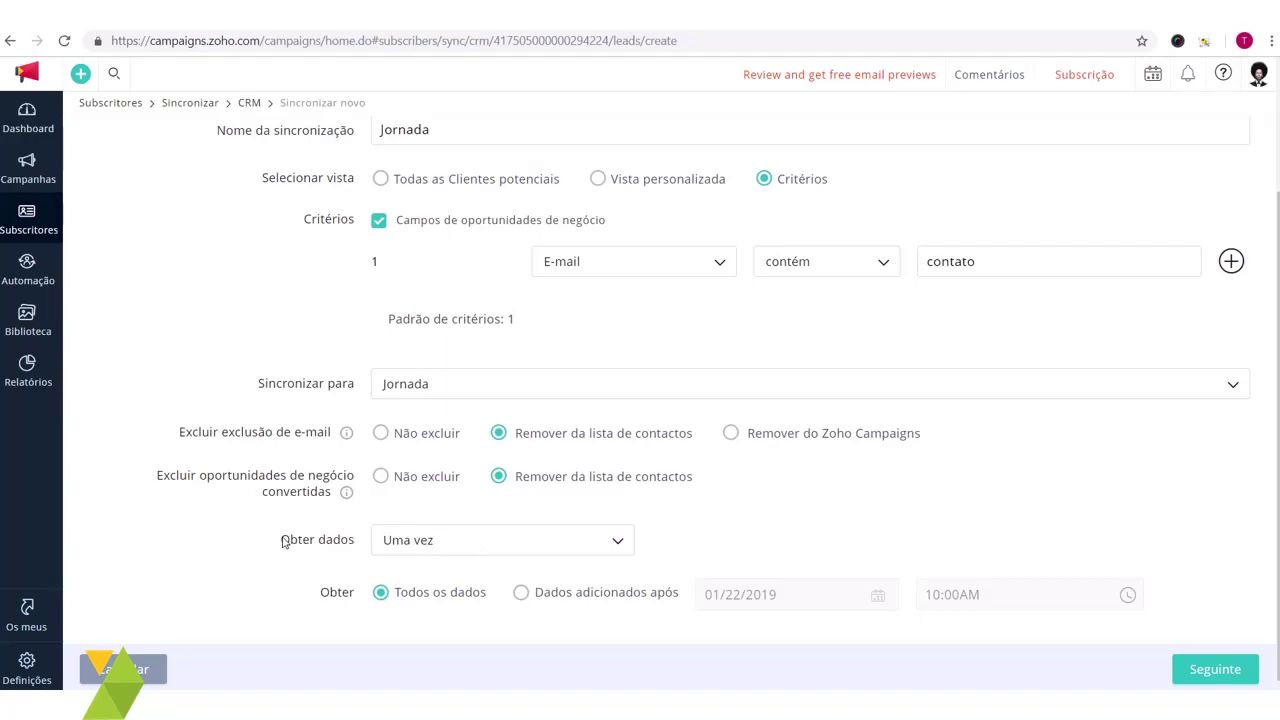
# Set the Obter dados frequency to Diário
pyautogui.click(414, 544)
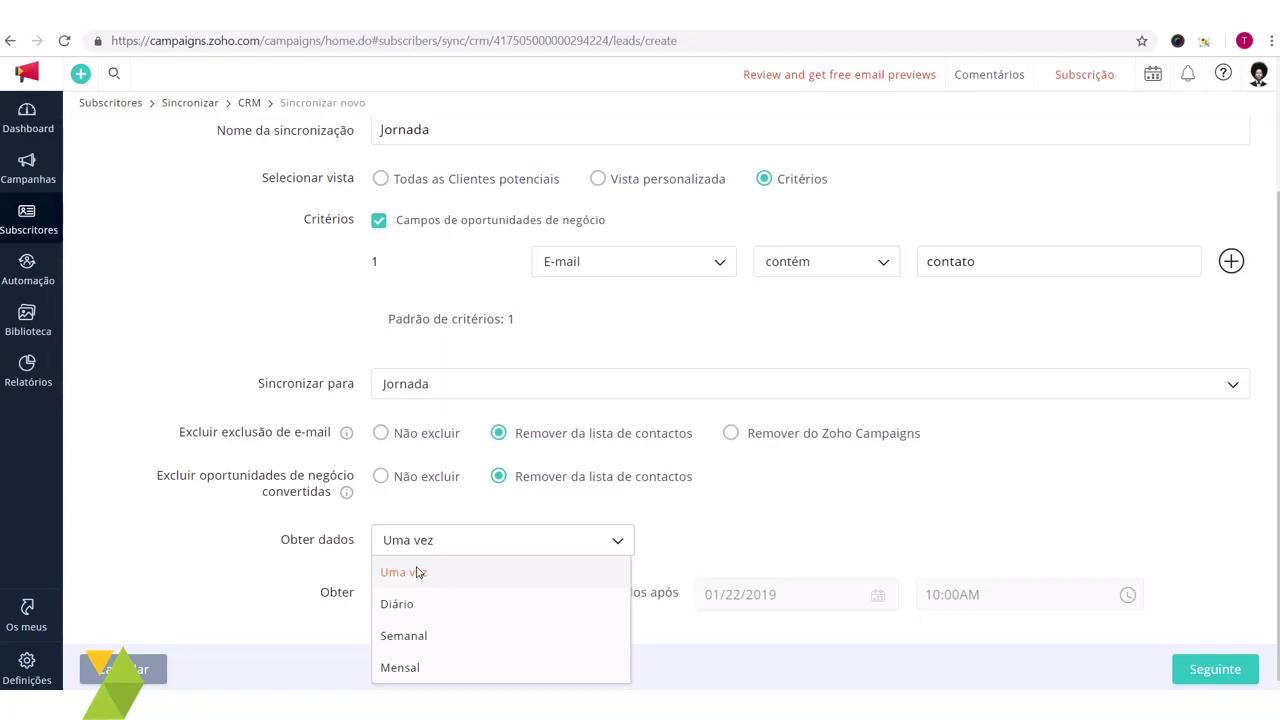
pyautogui.click(438, 544)
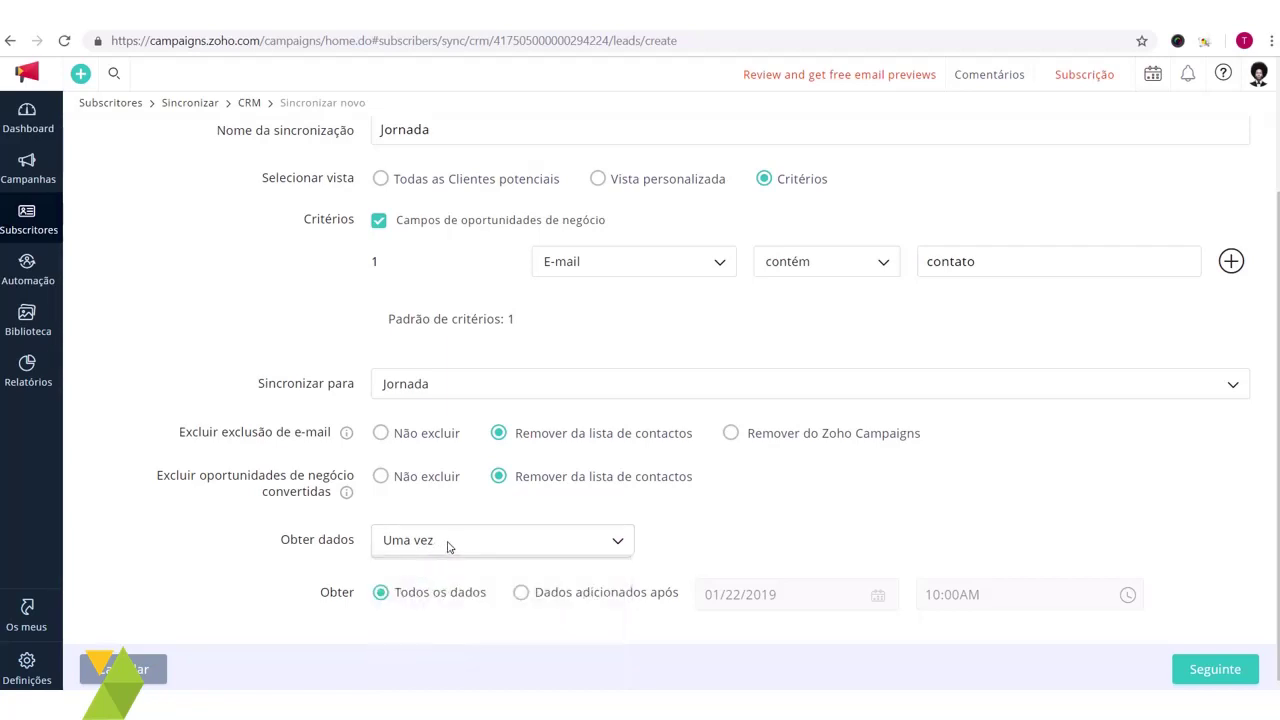
pyautogui.click(449, 546)
pyautogui.click(444, 606)
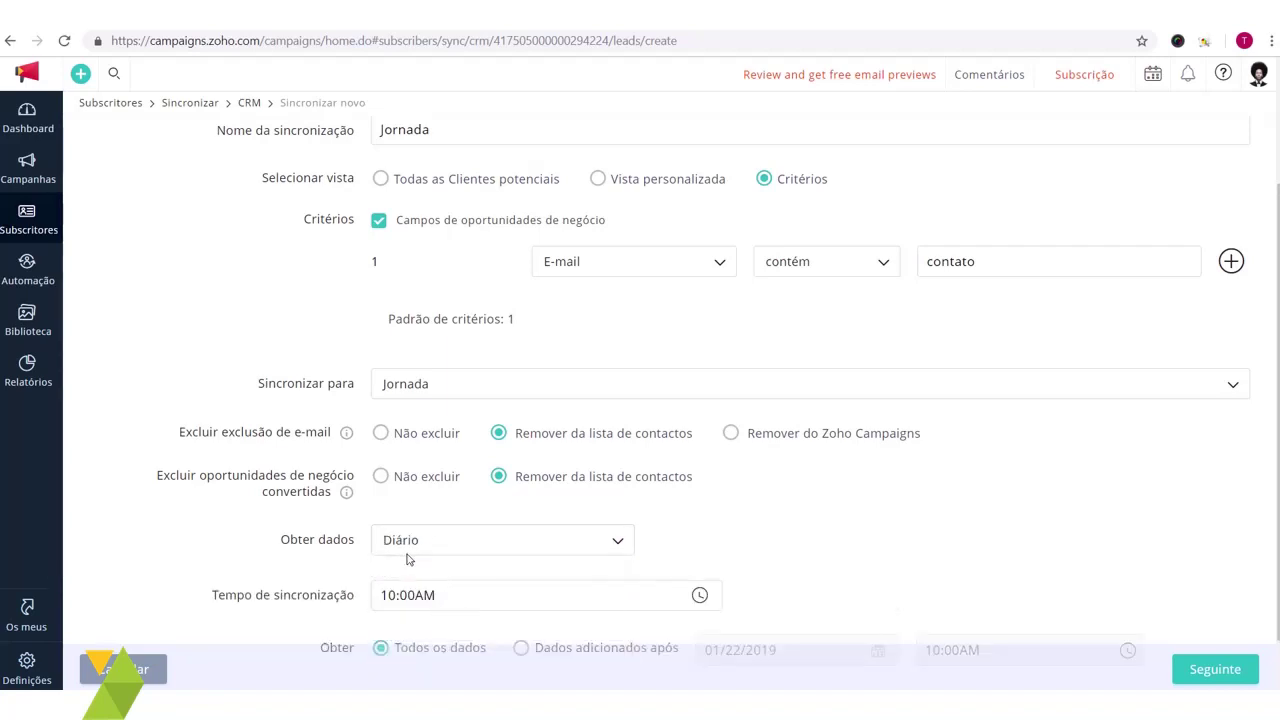
pyautogui.scroll(-1, 400, 565)
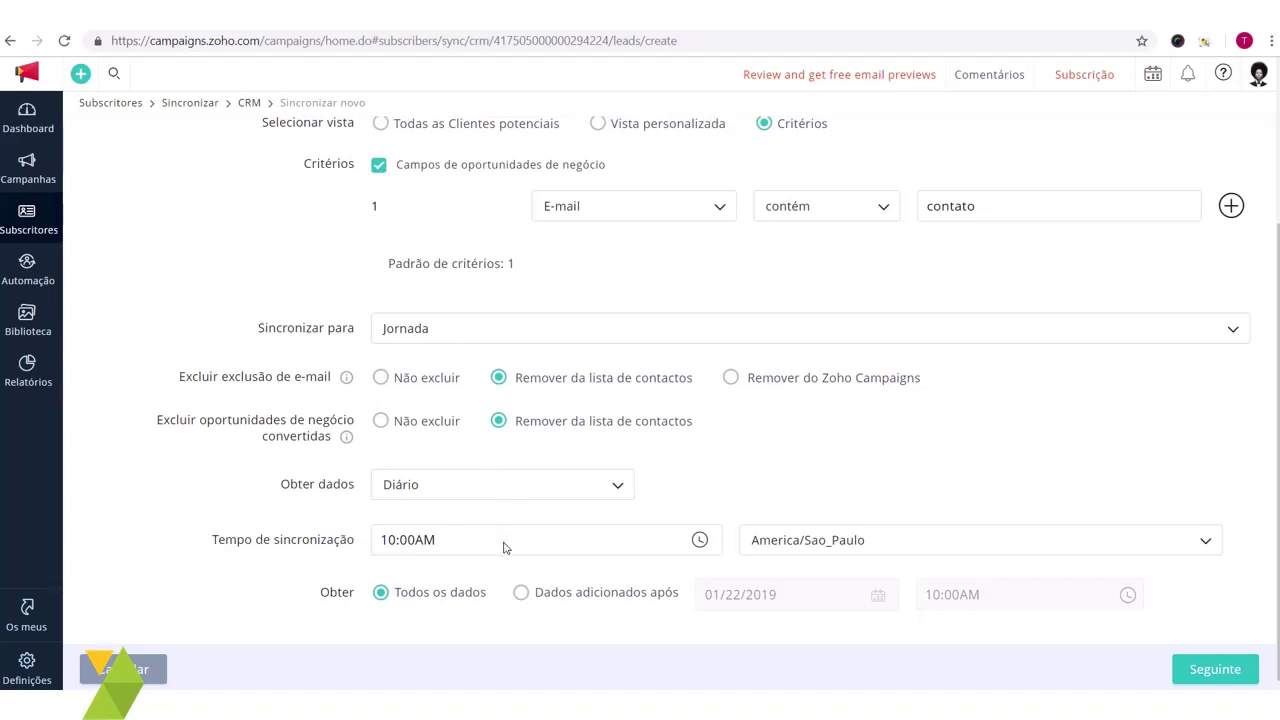
pyautogui.click(425, 487)
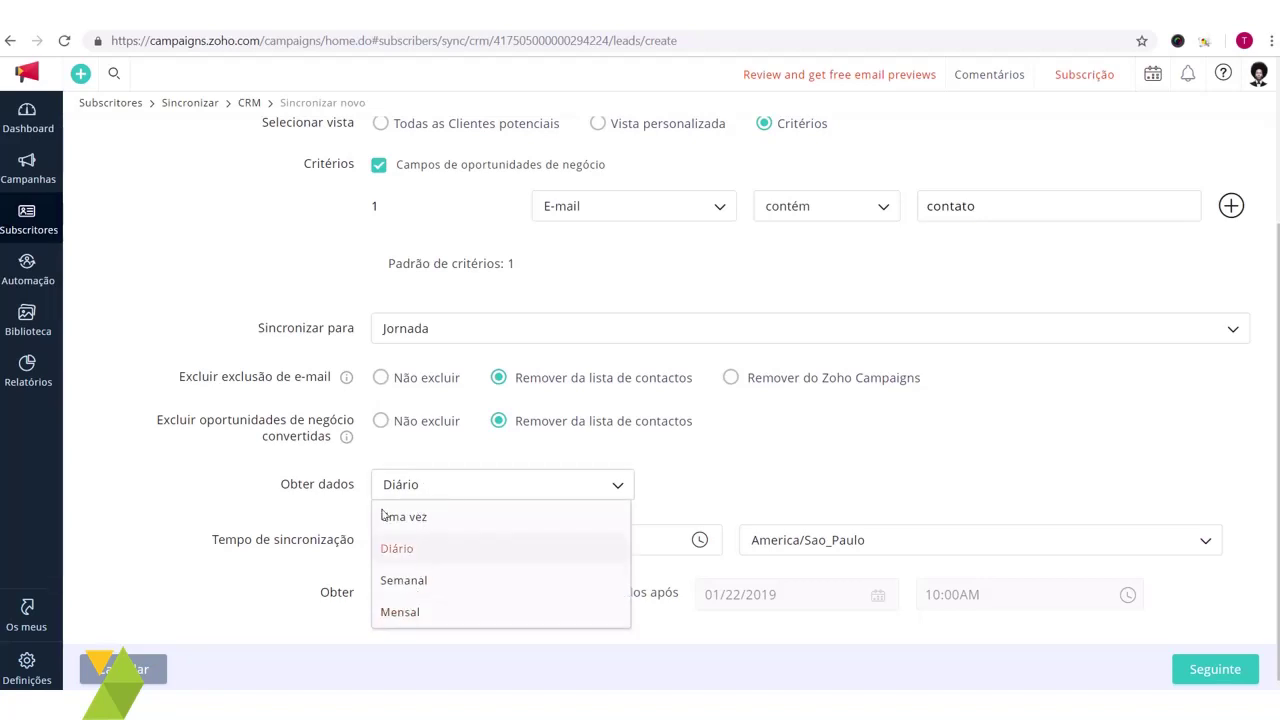
pyautogui.click(443, 497)
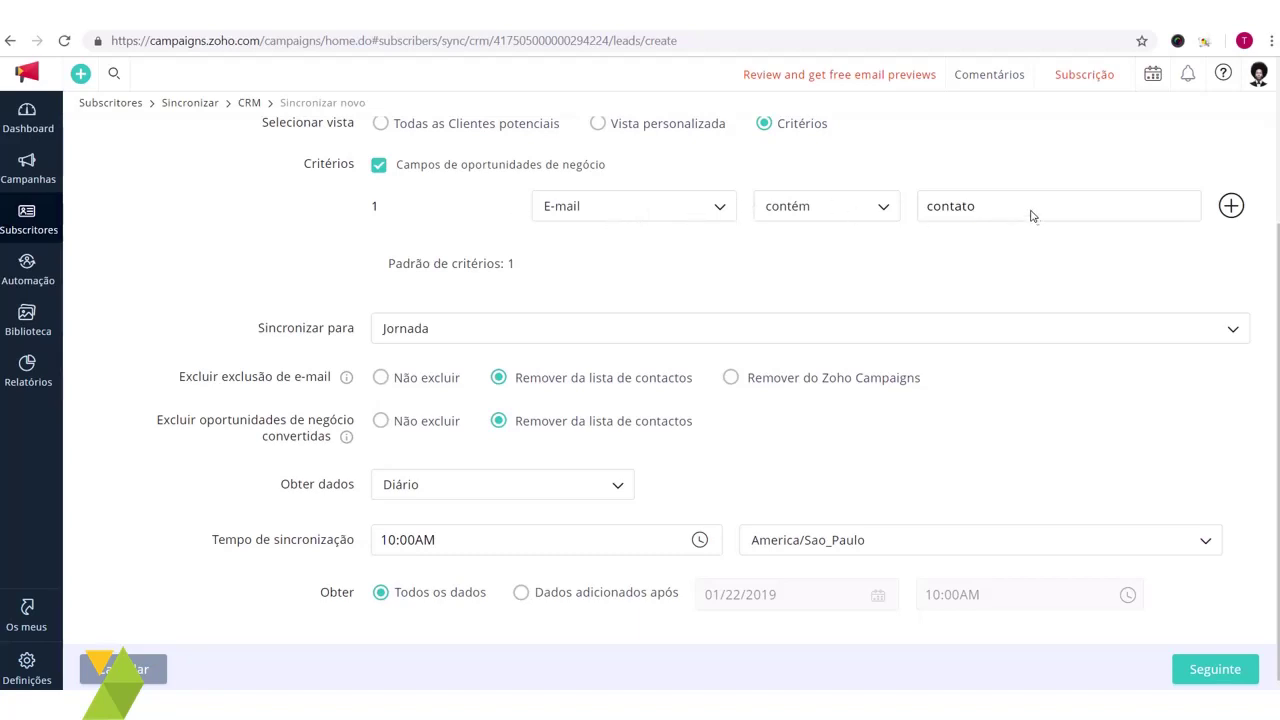
# Choose Todos os dados as the data to obtain and proceed to the field mapping
pyautogui.doubleClick(960, 208)
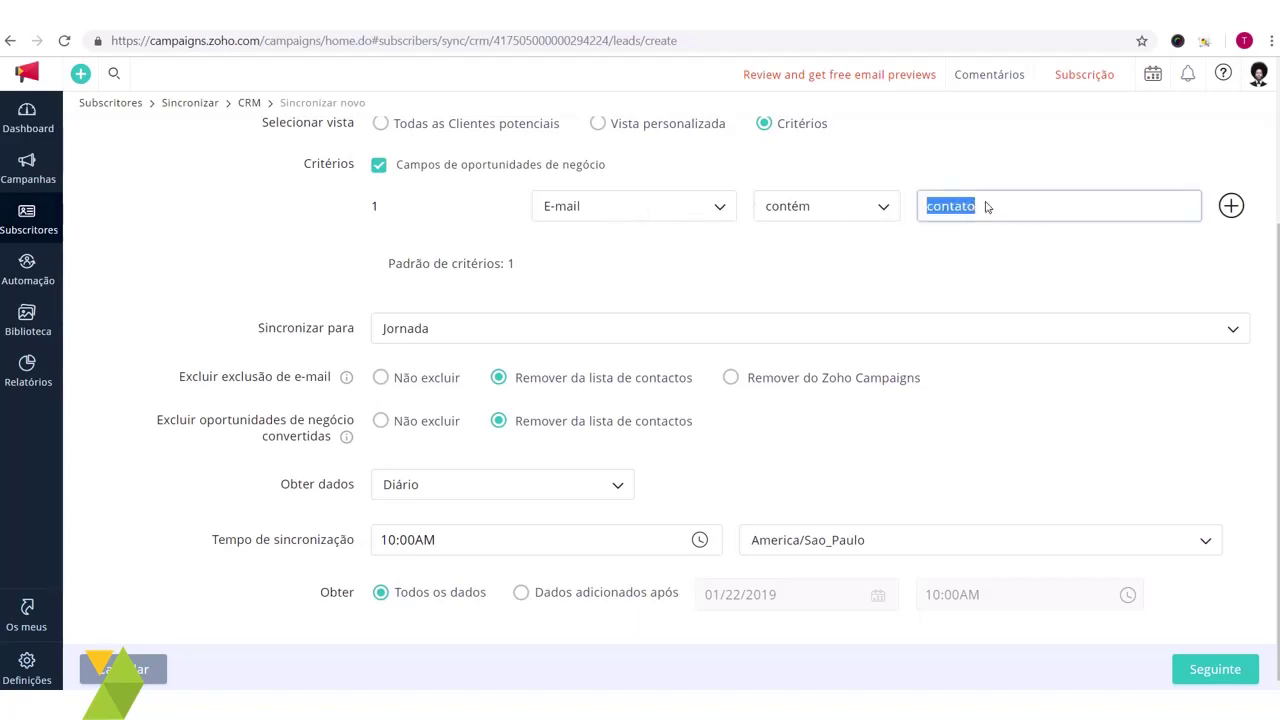
pyautogui.click(985, 208)
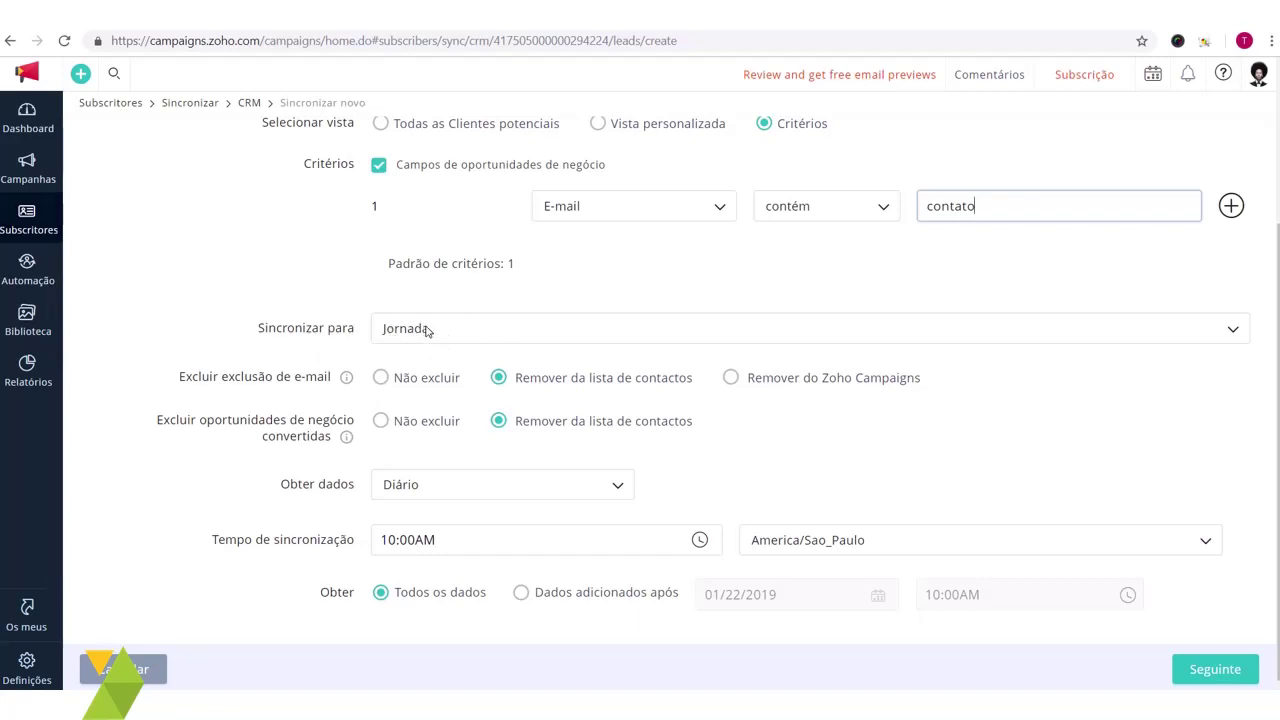
pyautogui.click(382, 594)
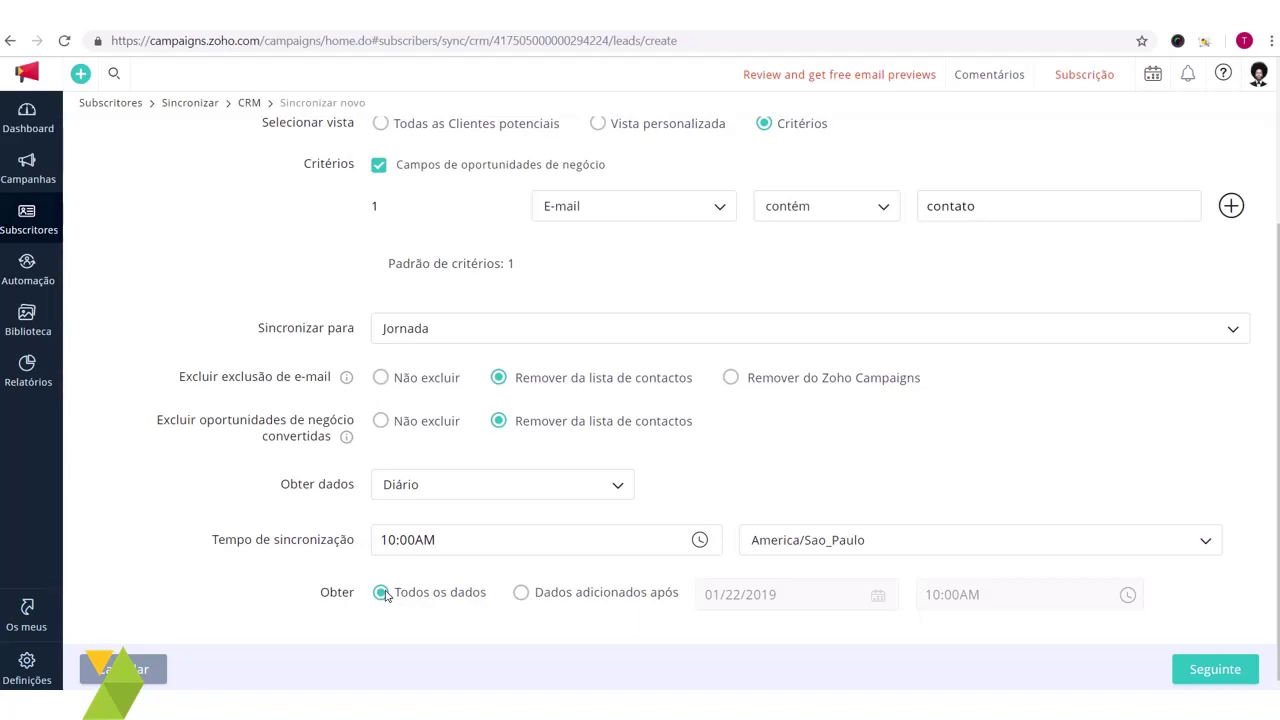
pyautogui.click(521, 594)
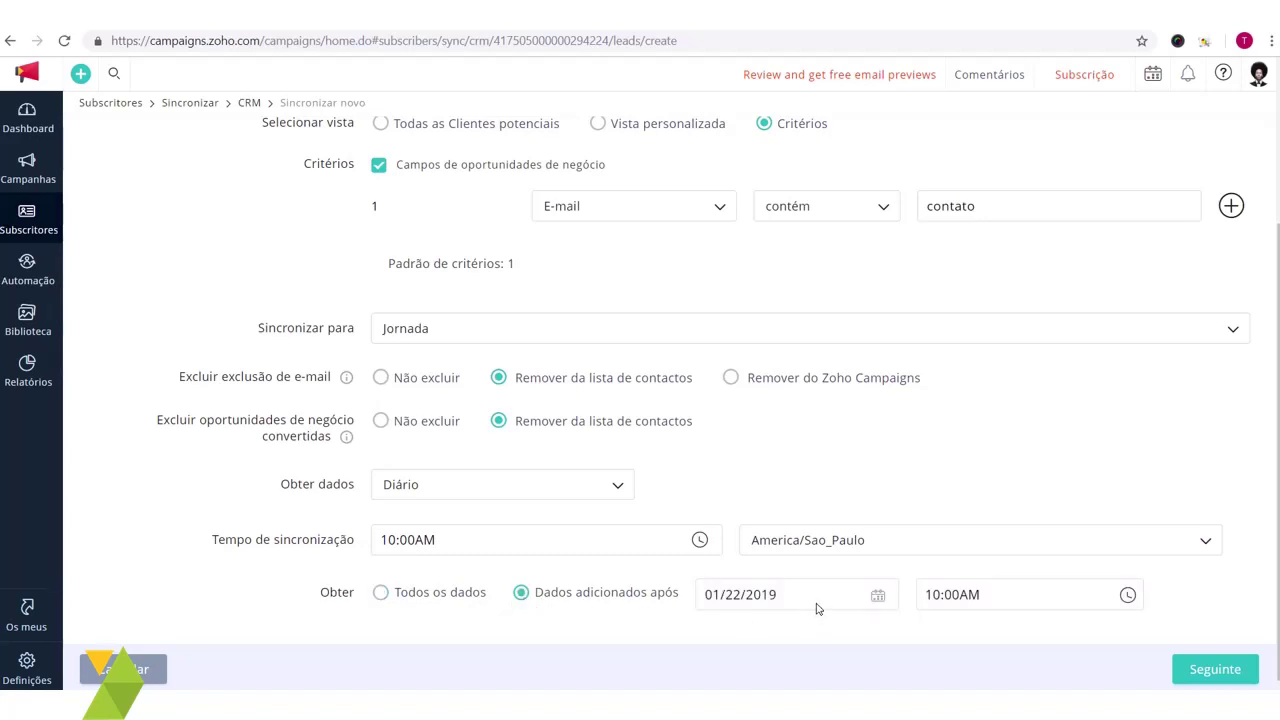
pyautogui.click(382, 594)
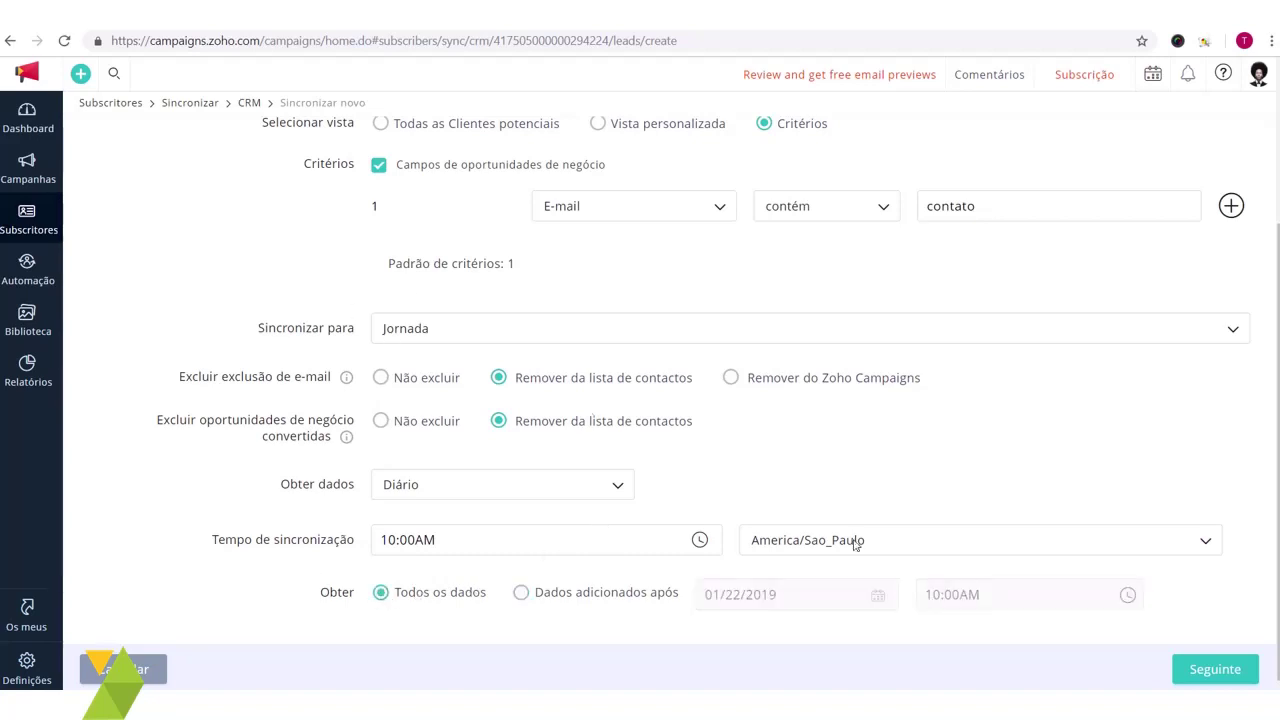
pyautogui.click(1228, 667)
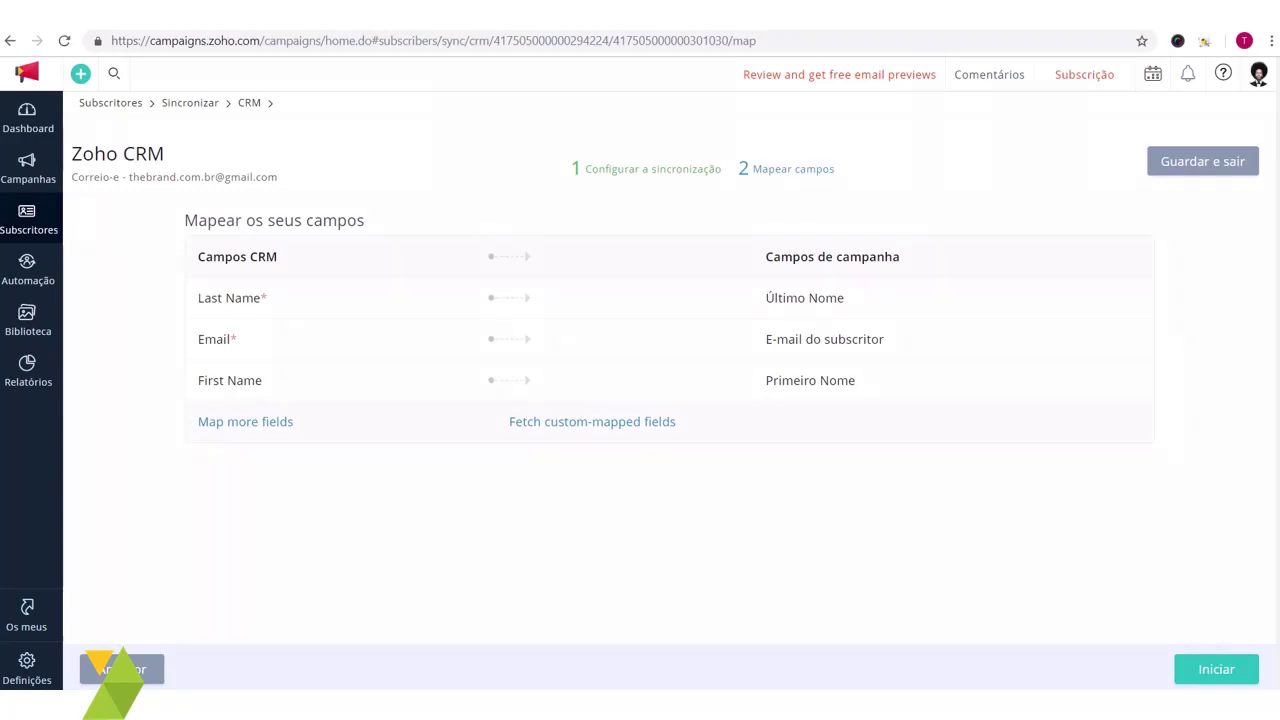
# Switch to the Zoho CRM leads list and examine the lead fields available as columns
pyautogui.moveTo(388, 376)
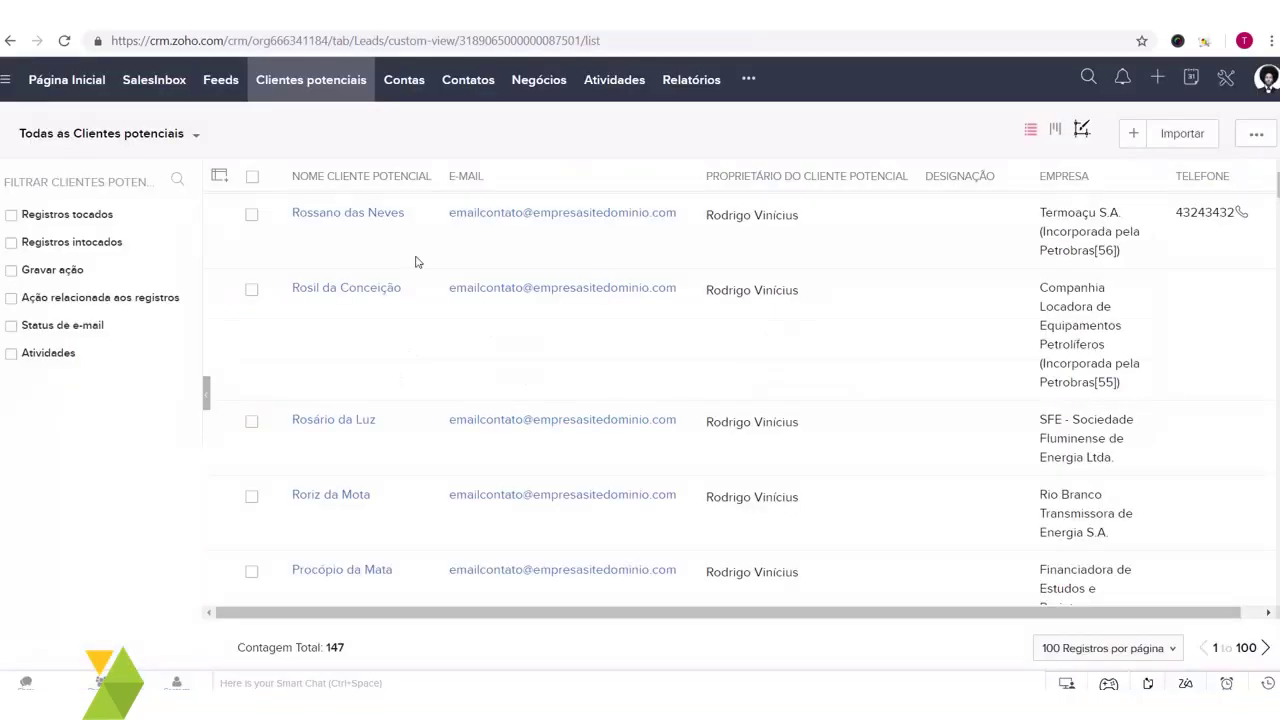
pyautogui.moveTo(414, 610); pyautogui.dragTo(646, 620)
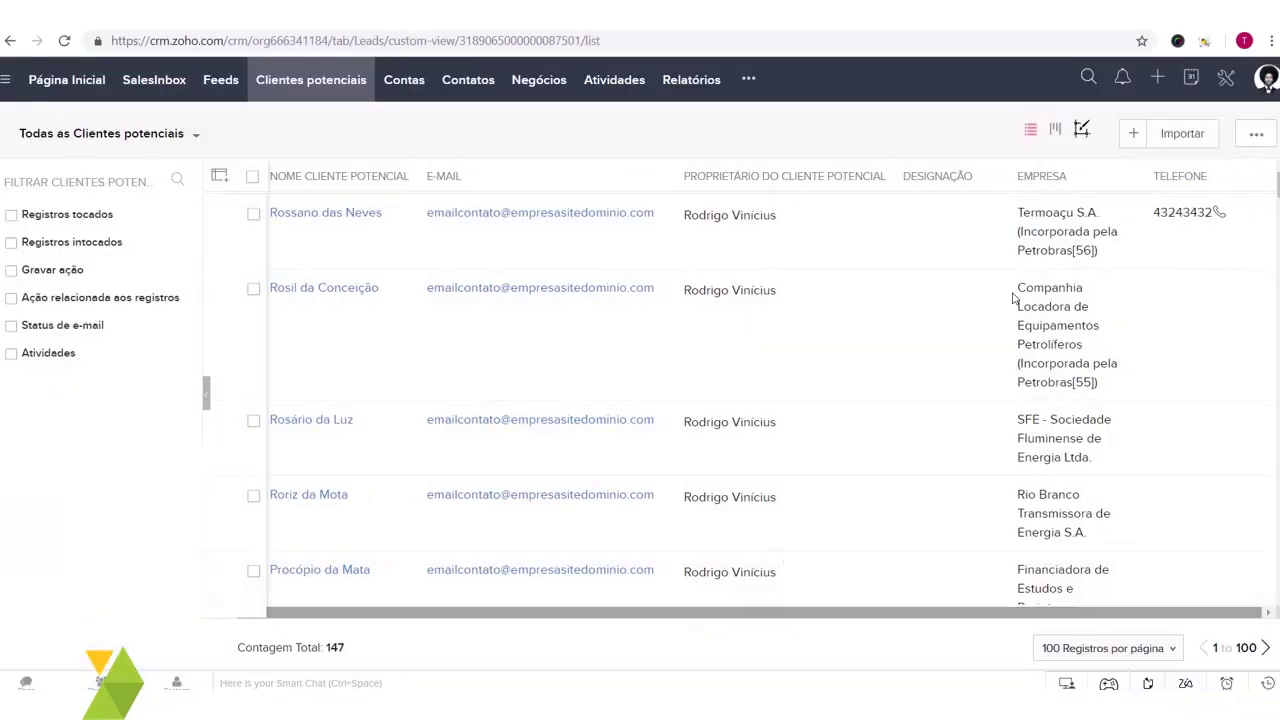
# Begin mapping an additional field in the Zoho Campaigns sync setup and select Empresa as the CRM field
pyautogui.moveTo(891, 617); pyautogui.dragTo(841, 617)
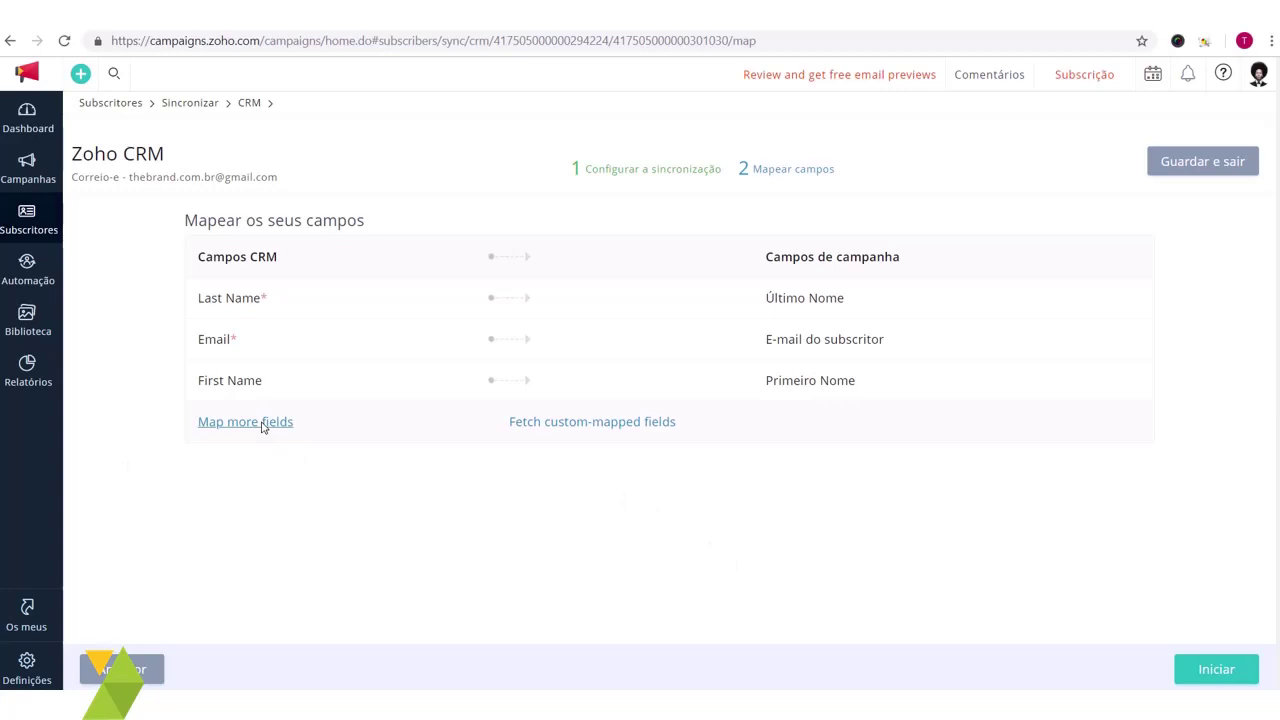
pyautogui.click(263, 427)
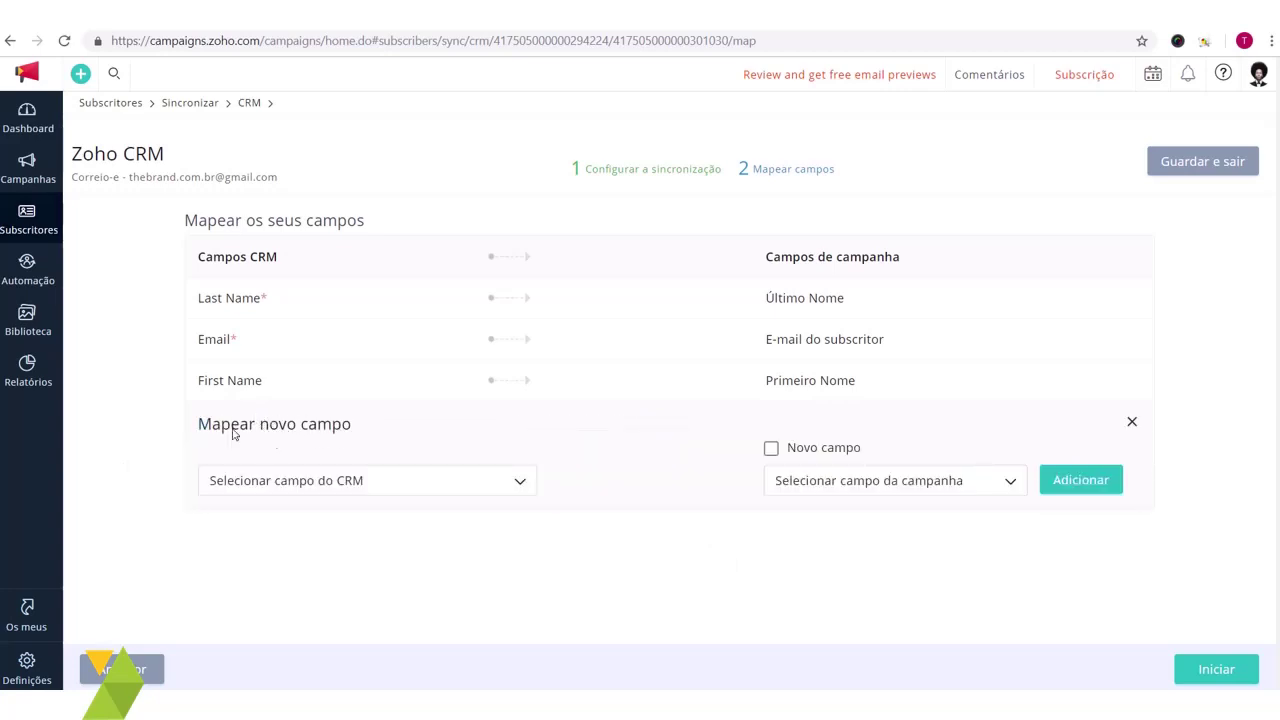
pyautogui.click(390, 487)
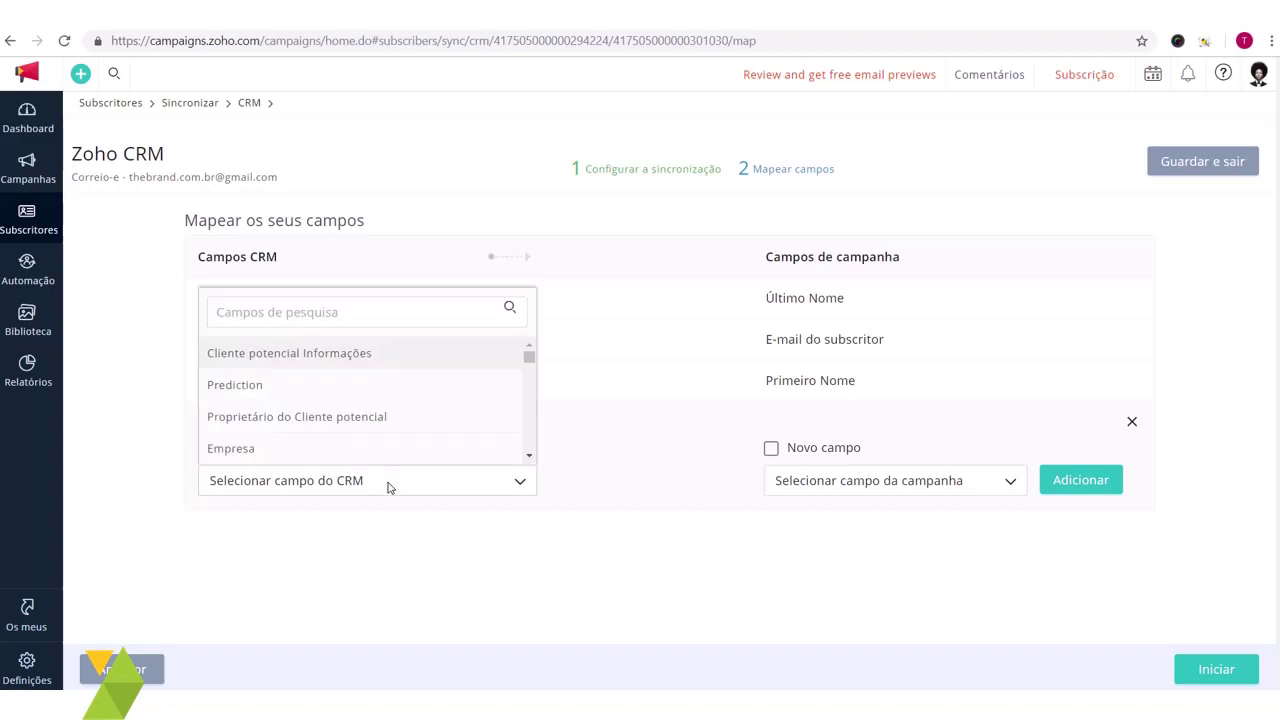
pyautogui.click(293, 456)
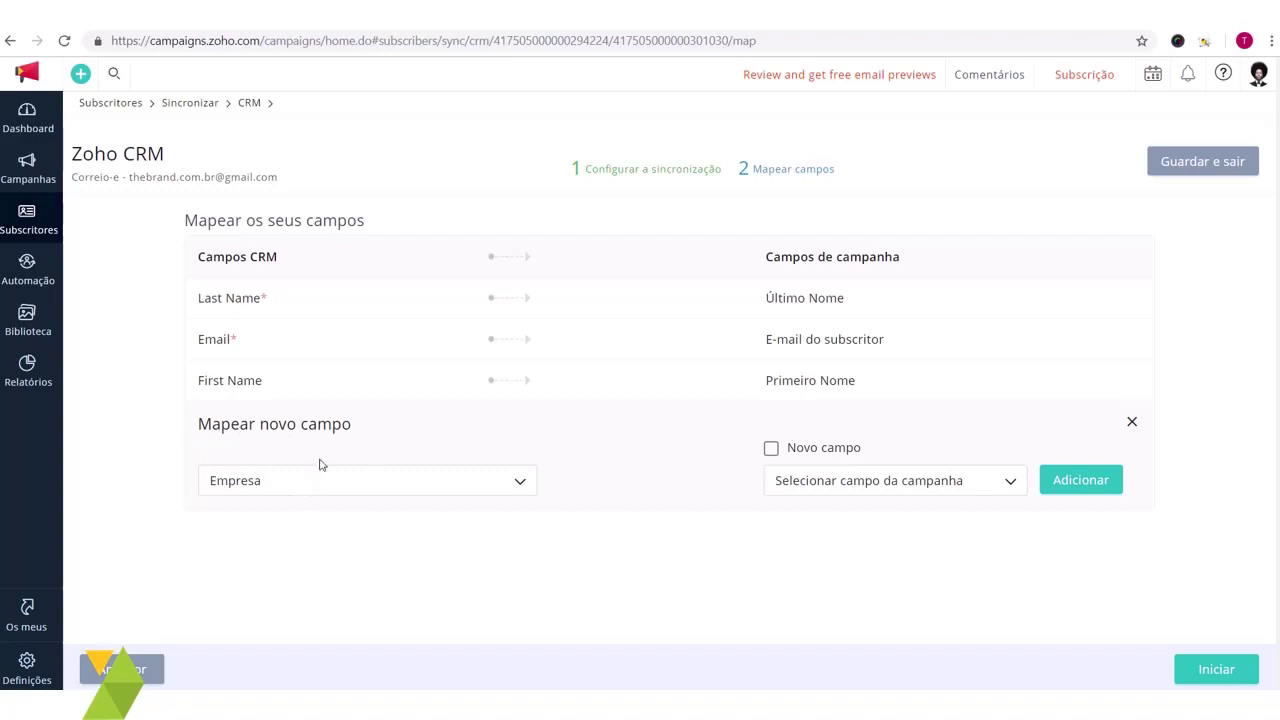
pyautogui.moveTo(286, 259); pyautogui.dragTo(207, 282)
pyautogui.click(300, 471)
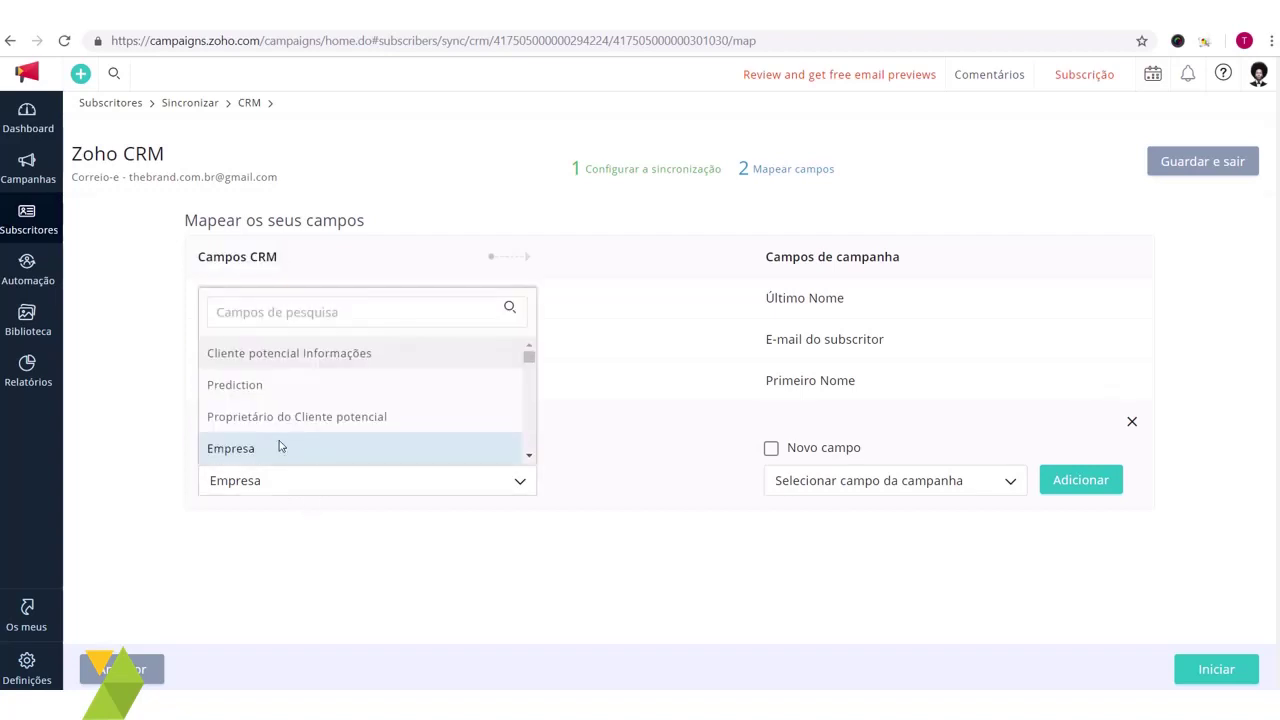
pyautogui.click(254, 450)
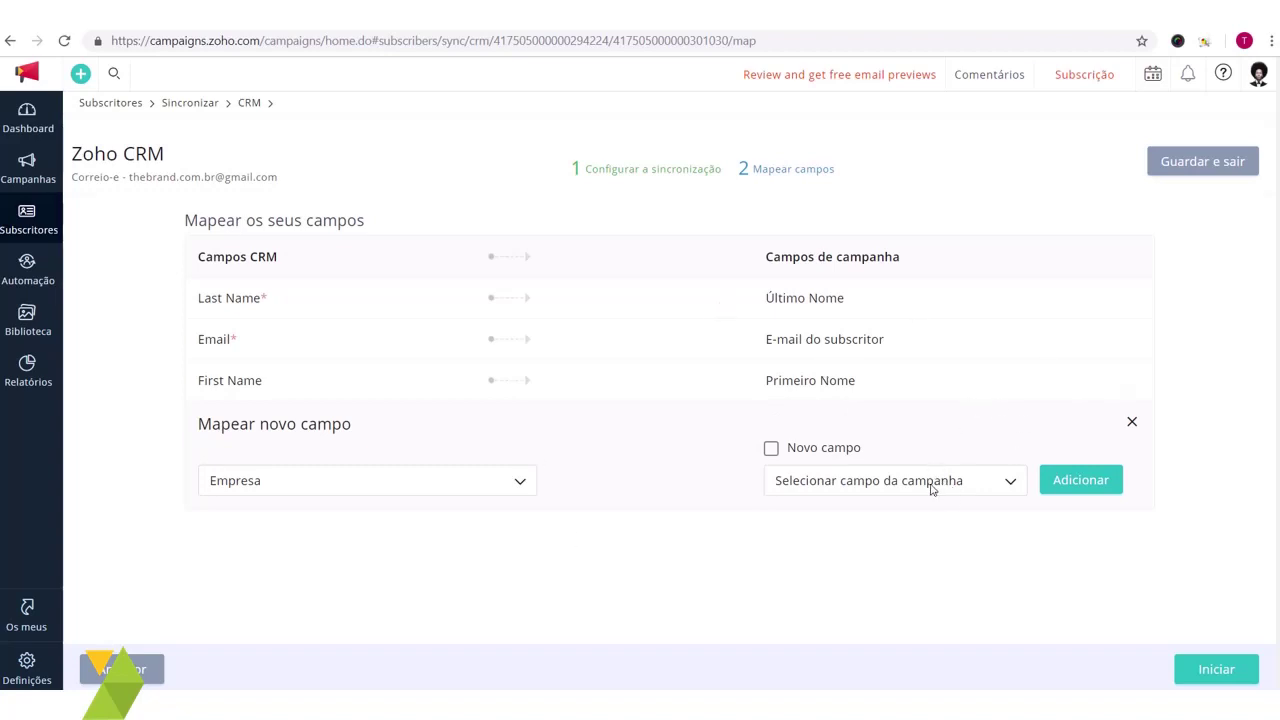
# Choose Nome da empresa as the campaign field that receives the Empresa data
pyautogui.click(878, 482)
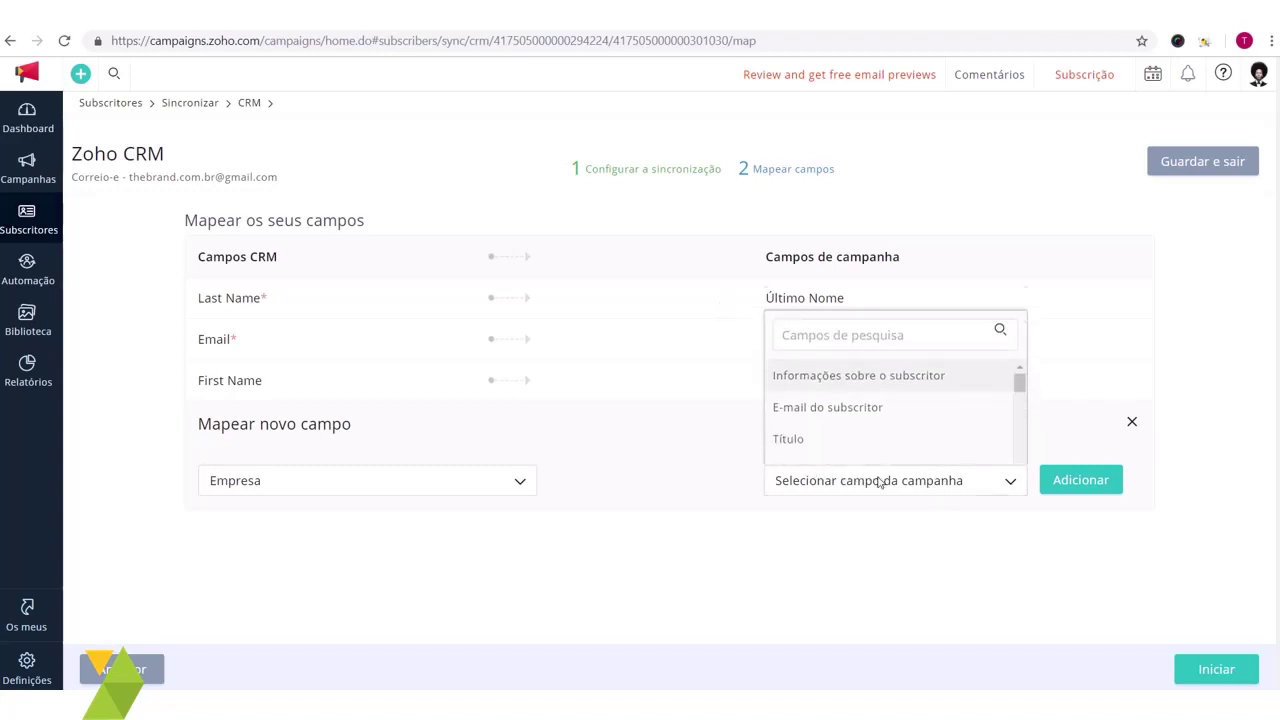
pyautogui.scroll(-1, 878, 482)
pyautogui.click(878, 482)
pyautogui.click(902, 483)
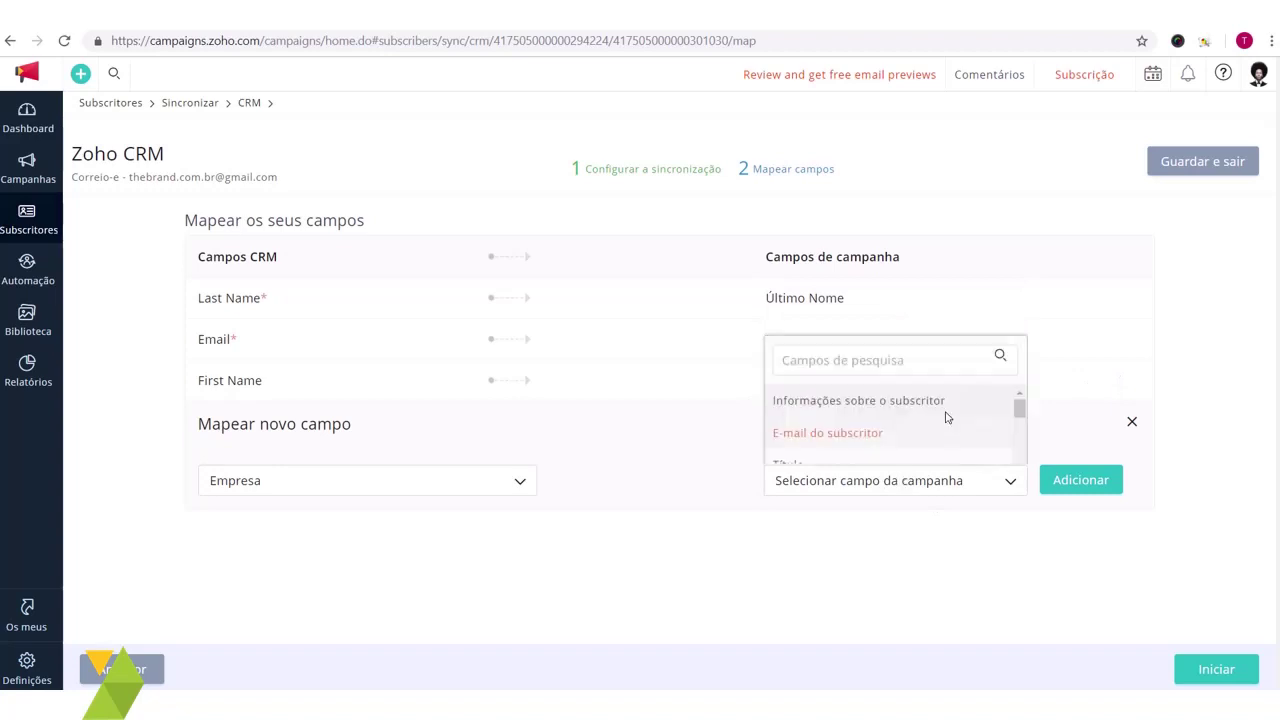
pyautogui.scroll(-5, 945, 400)
pyautogui.scroll(-1, 894, 424)
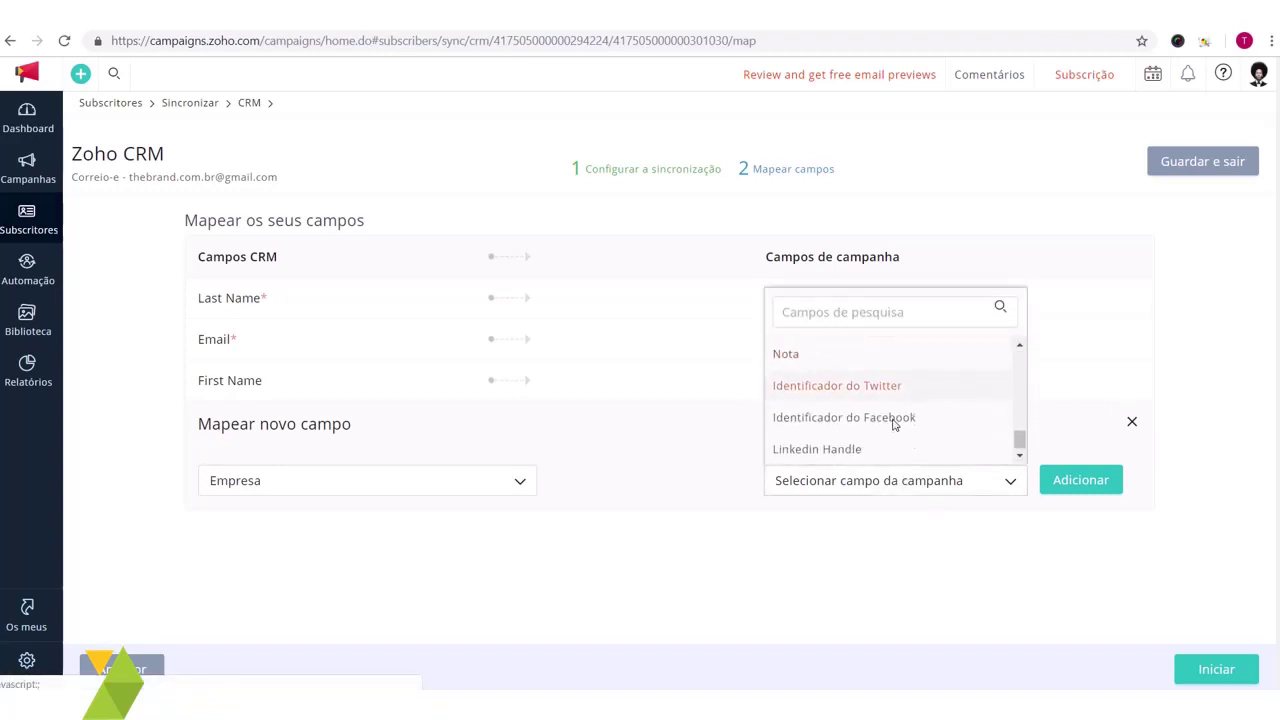
pyautogui.scroll(10, 894, 424)
pyautogui.scroll(-6, 894, 423)
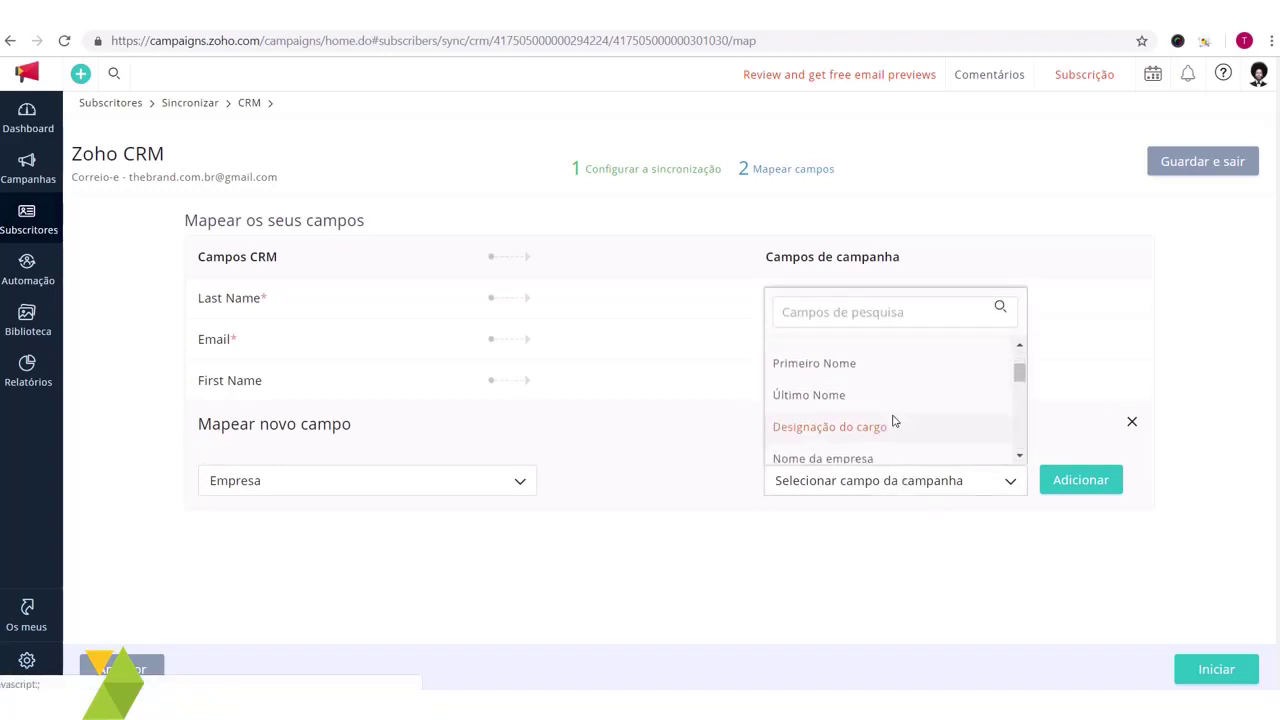
pyautogui.scroll(2, 912, 435)
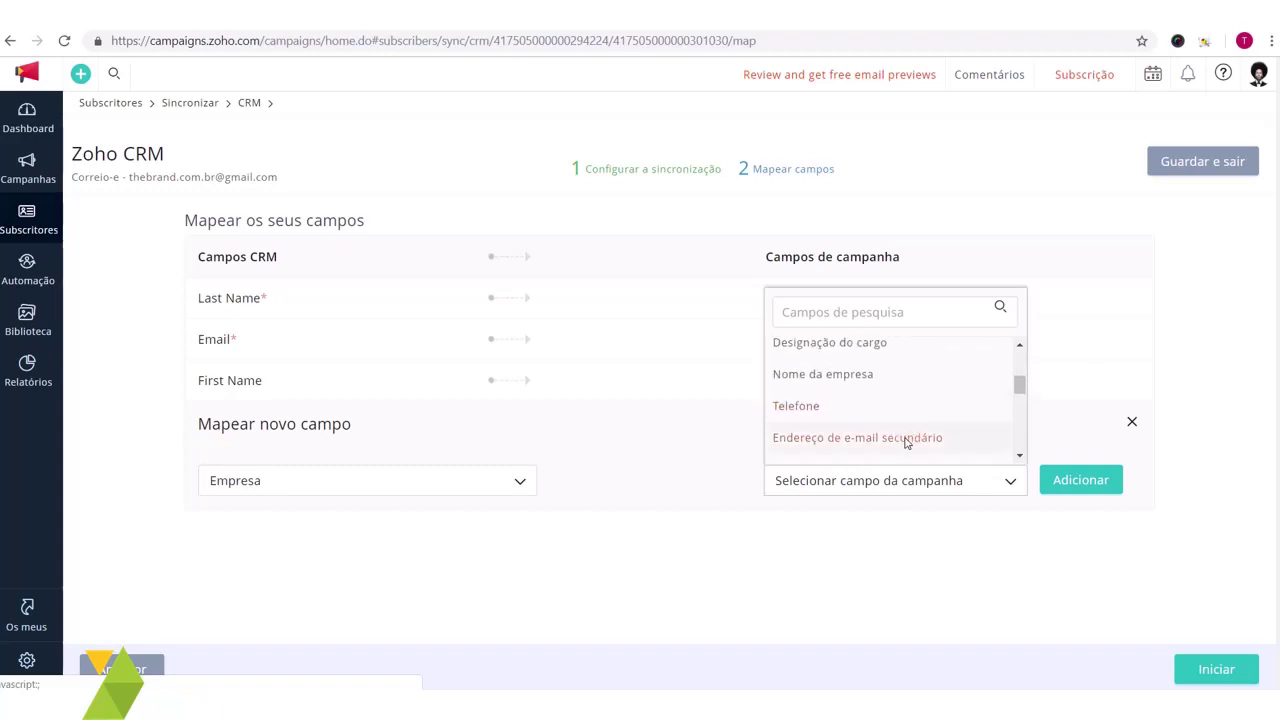
pyautogui.click(873, 375)
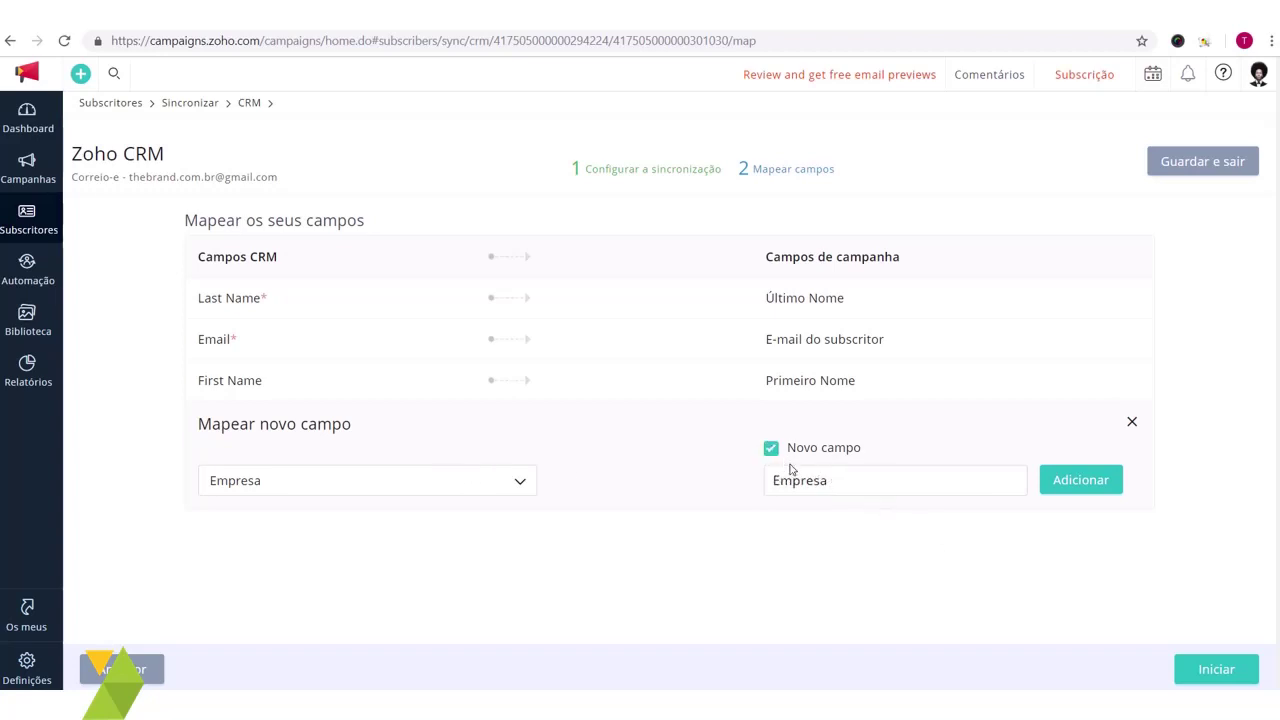
# Add the mapping of Empresa to the existing field Nome da empresa and start the synchronization
pyautogui.click(775, 450)
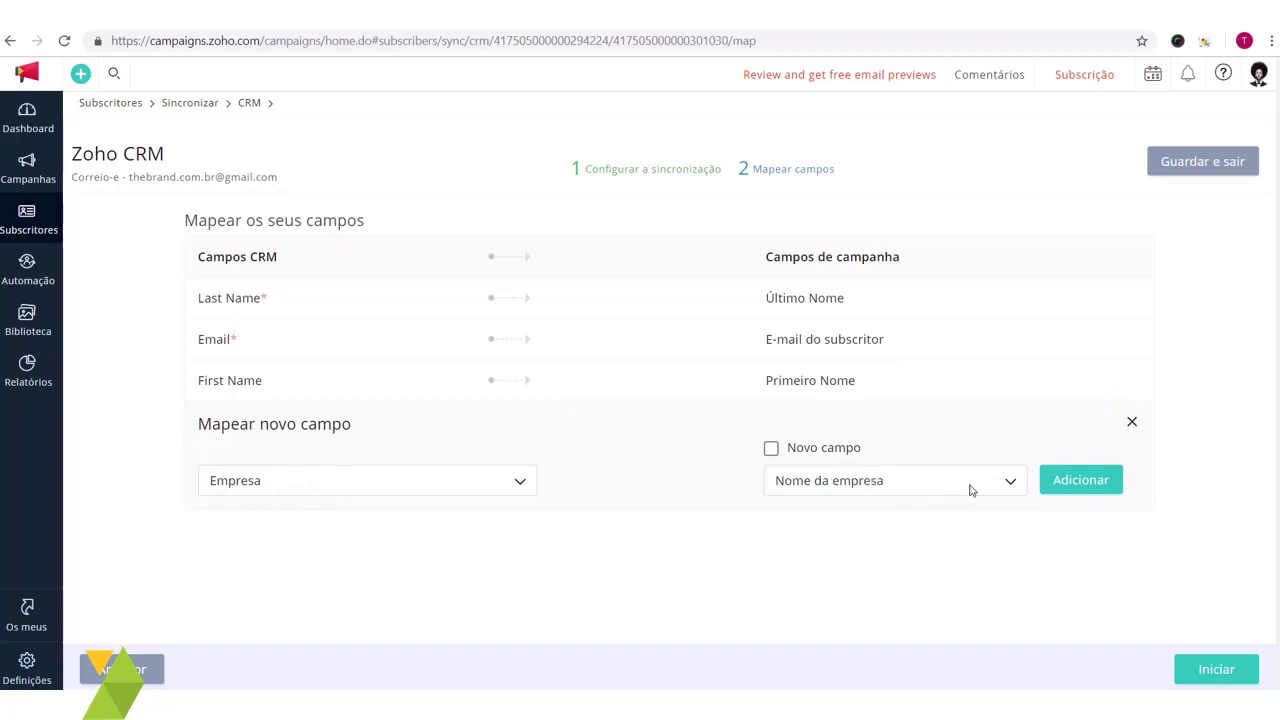
pyautogui.click(1105, 464)
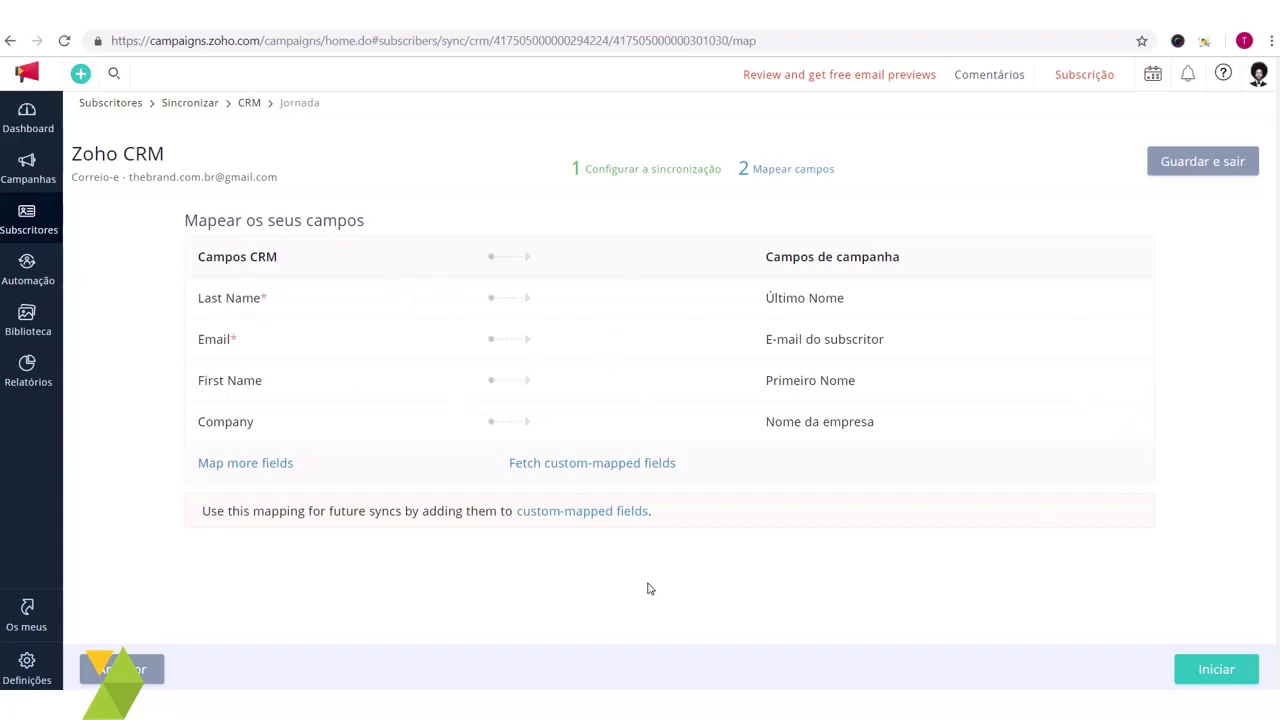
pyautogui.click(1216, 669)
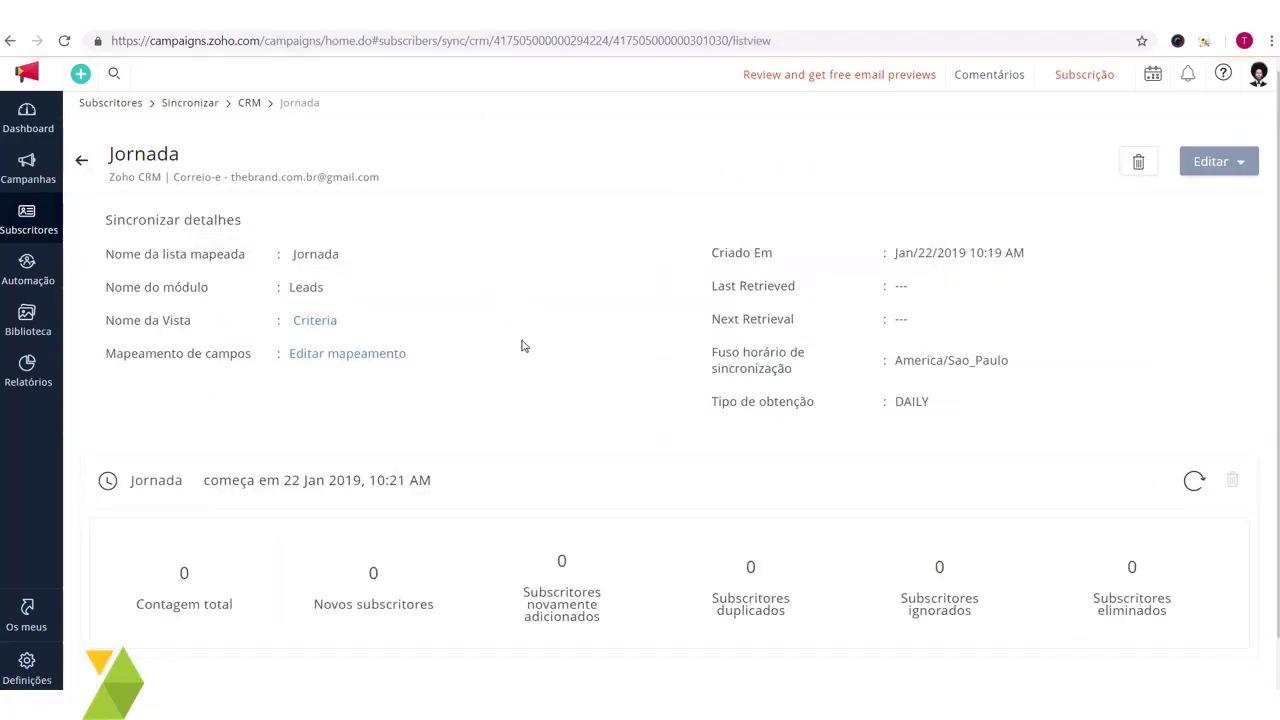
# Review the Jornada sync details, including its scheduled start time and the total subscriber count
pyautogui.scroll(-1, 560, 348)
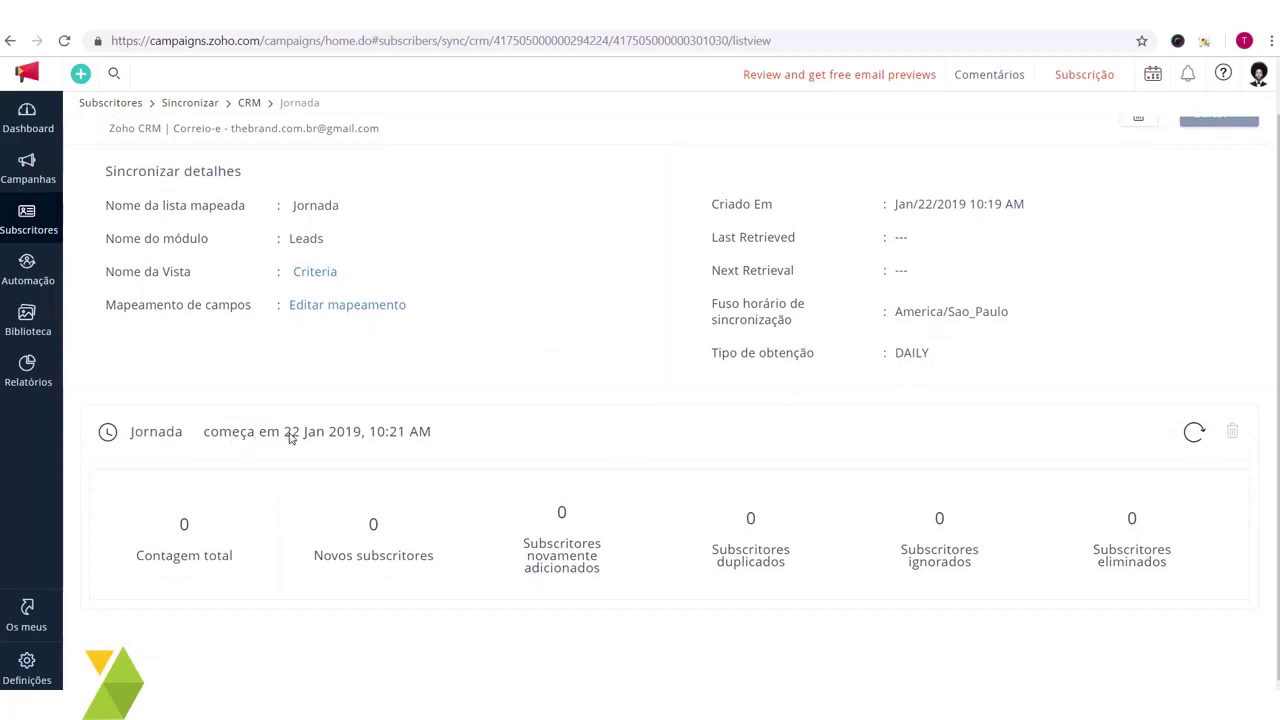
pyautogui.moveTo(285, 436); pyautogui.dragTo(449, 437)
pyautogui.click(460, 441)
pyautogui.scroll(1, 460, 438)
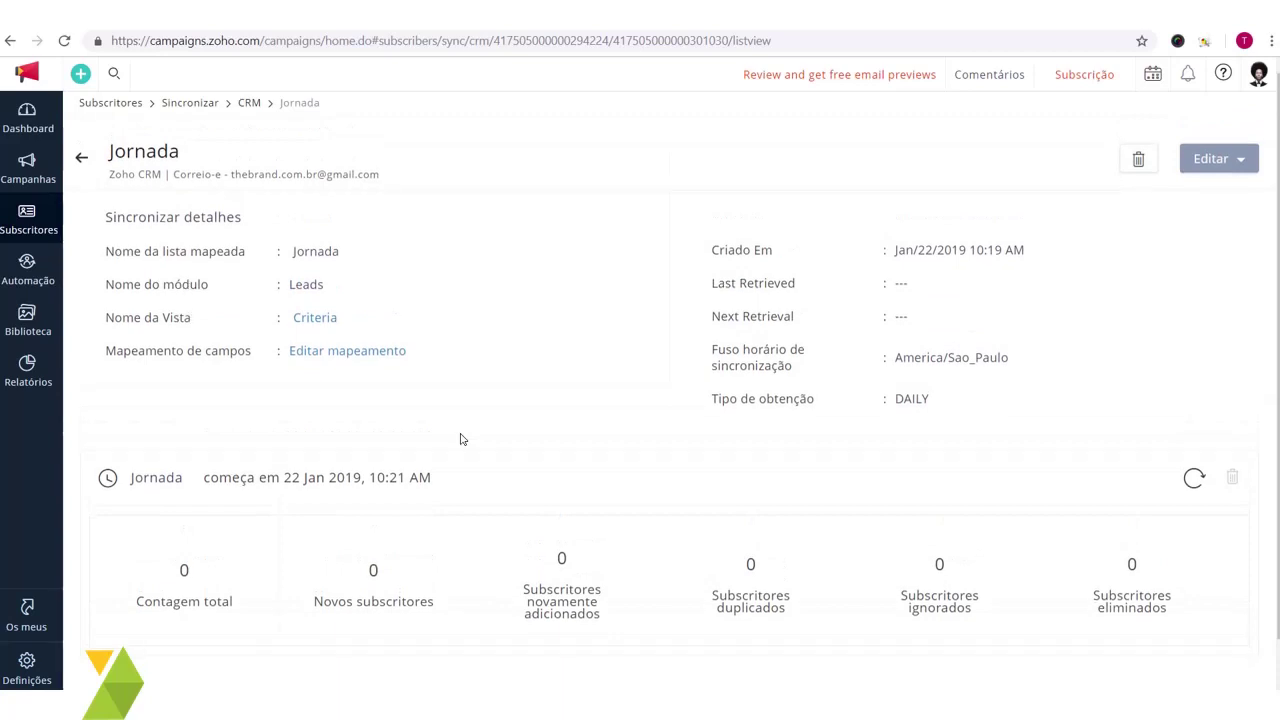
pyautogui.scroll(-1, 460, 438)
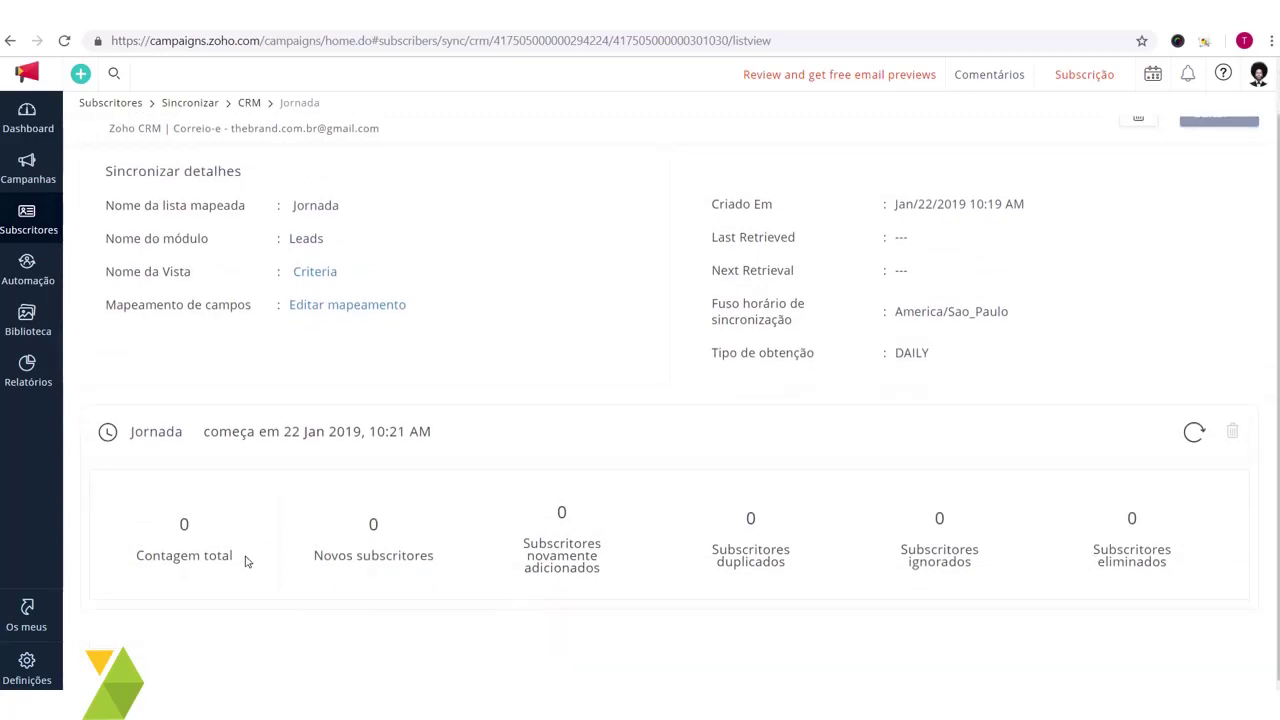
pyautogui.moveTo(246, 560); pyautogui.dragTo(229, 520)
pyautogui.click(229, 520)
pyautogui.scroll(1, 466, 594)
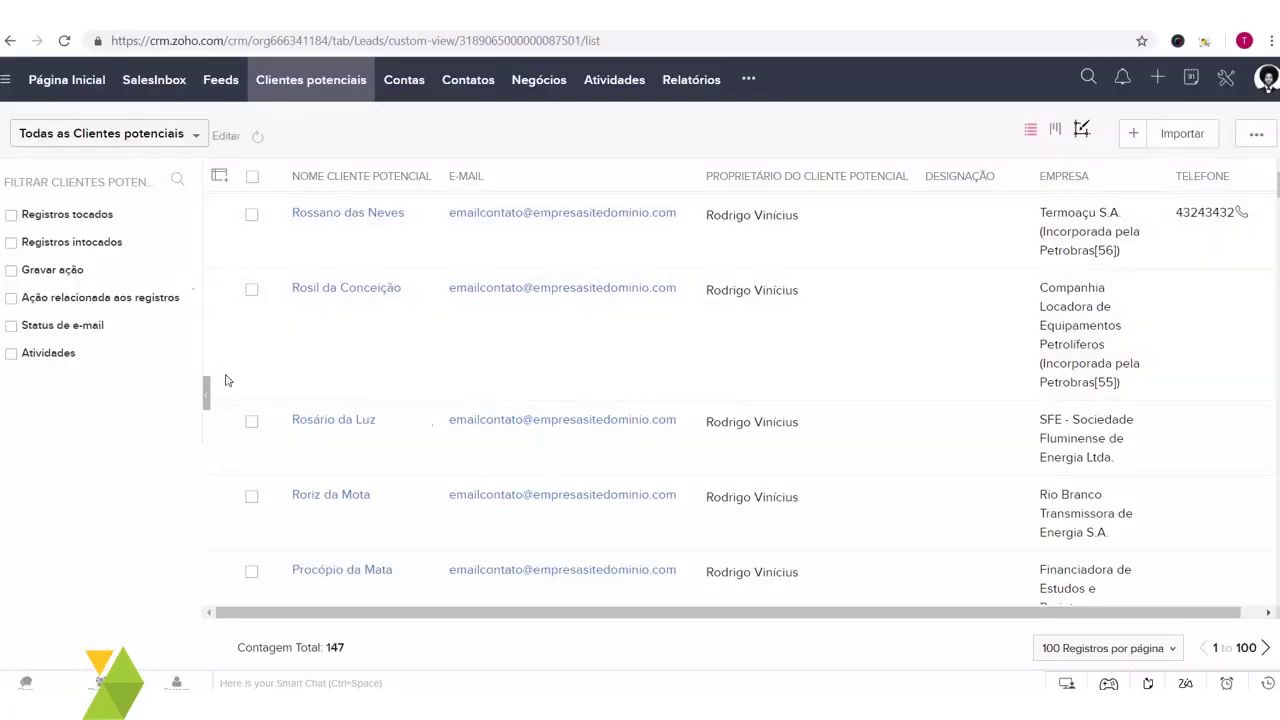
# Look through the leads list in Zoho CRM and return to the subscriber counts of the Jornada sync in Zoho Campaigns
pyautogui.scroll(-5, 818, 391)
pyautogui.scroll(-10, 818, 391)
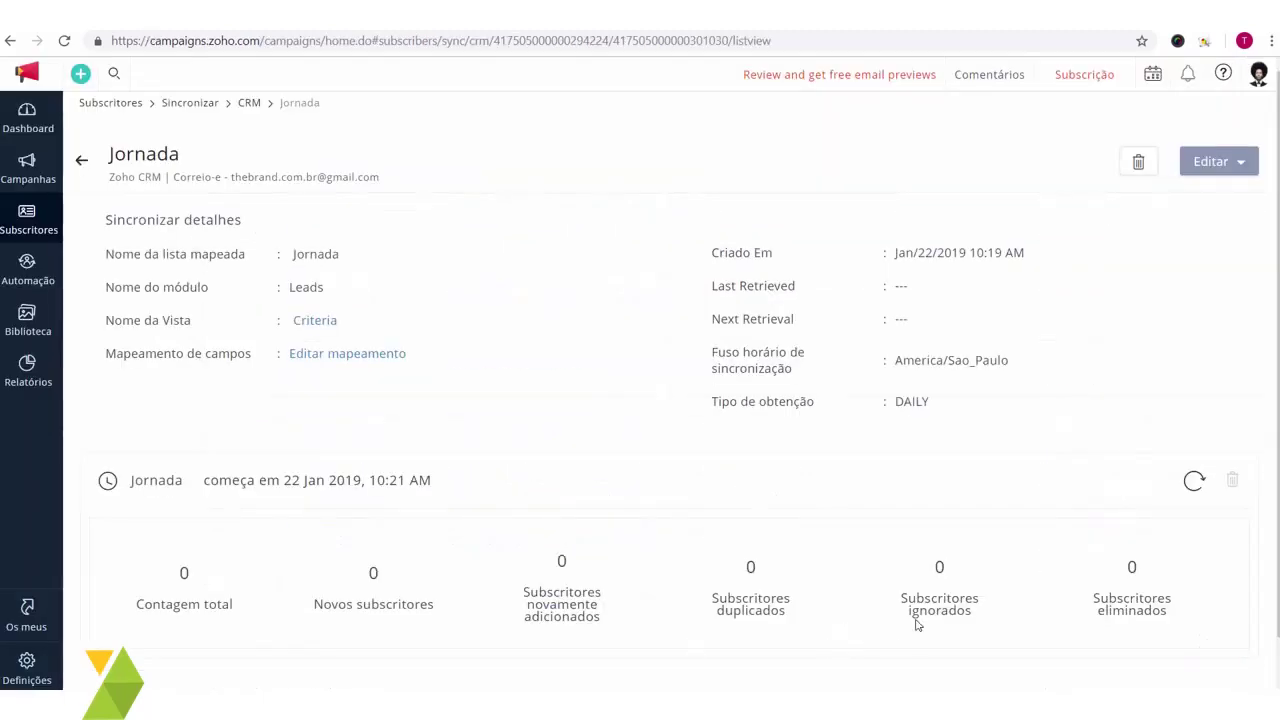
pyautogui.scroll(-1, 869, 613)
pyautogui.scroll(1, 995, 403)
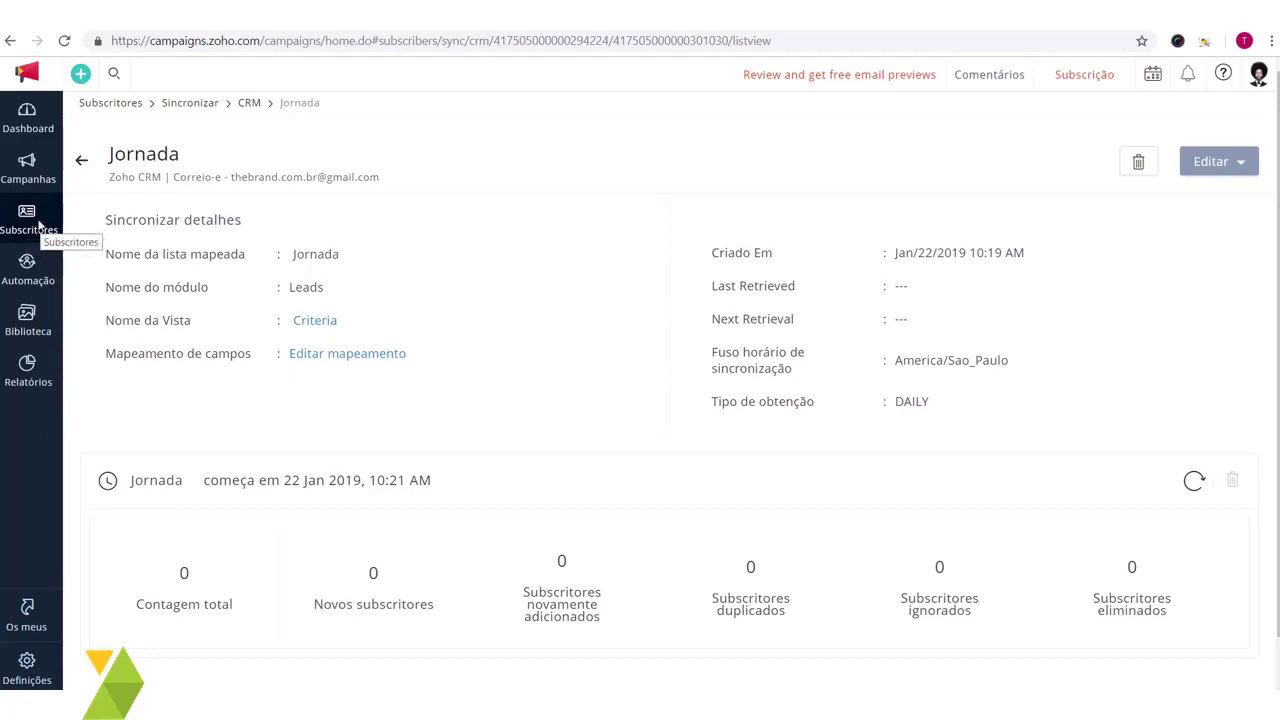
# Open the active Zoho CRM synchronizations and examine the Jornada sync's retrieval type and mapped list name
pyautogui.moveTo(40, 228)
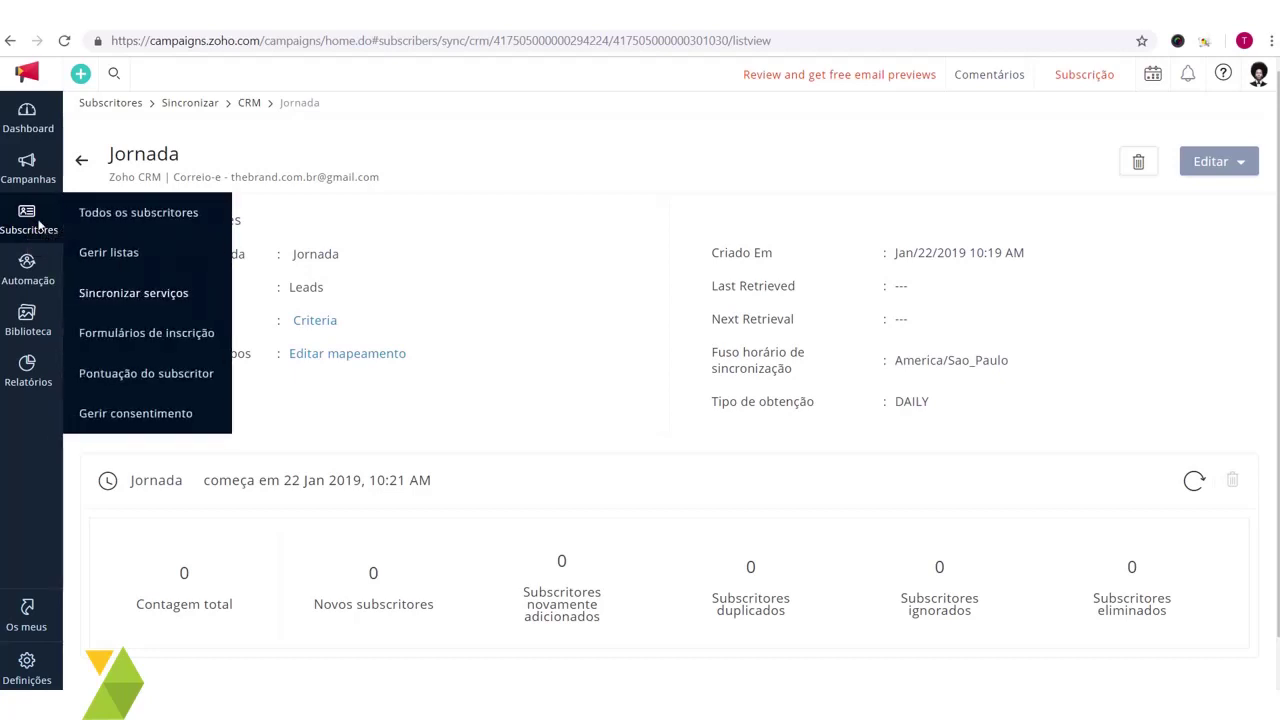
pyautogui.click(158, 295)
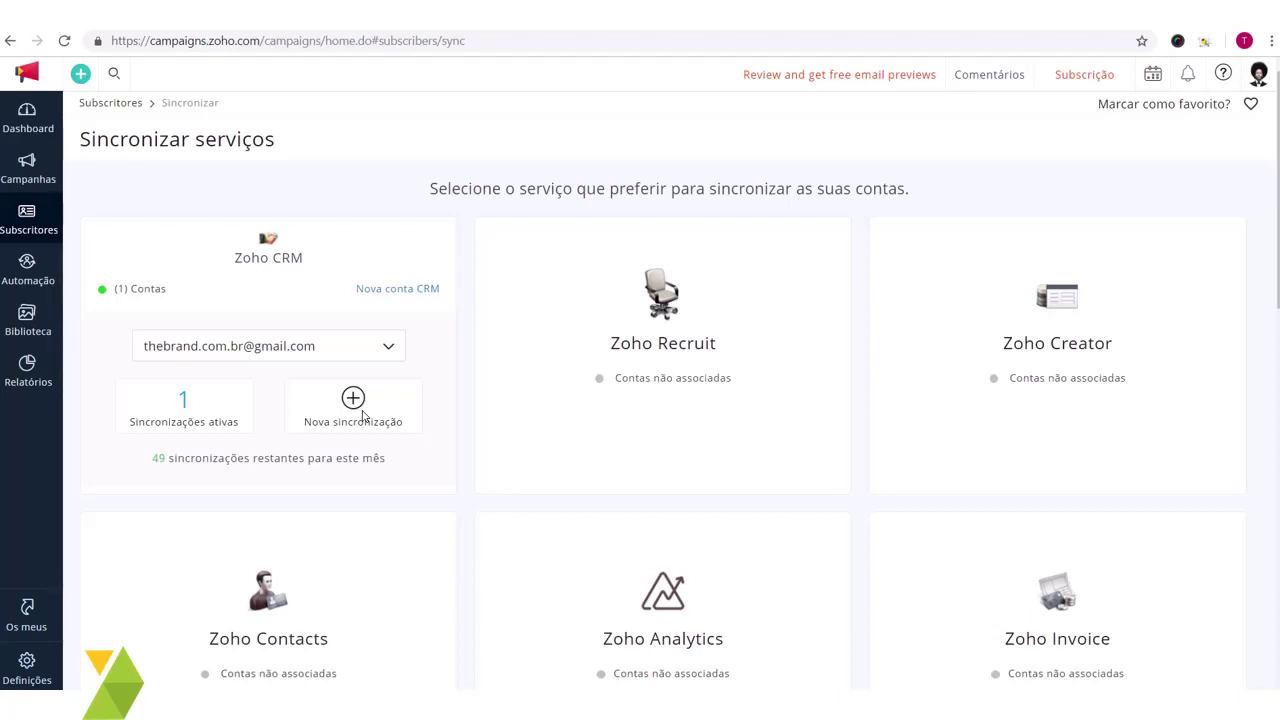
pyautogui.click(211, 428)
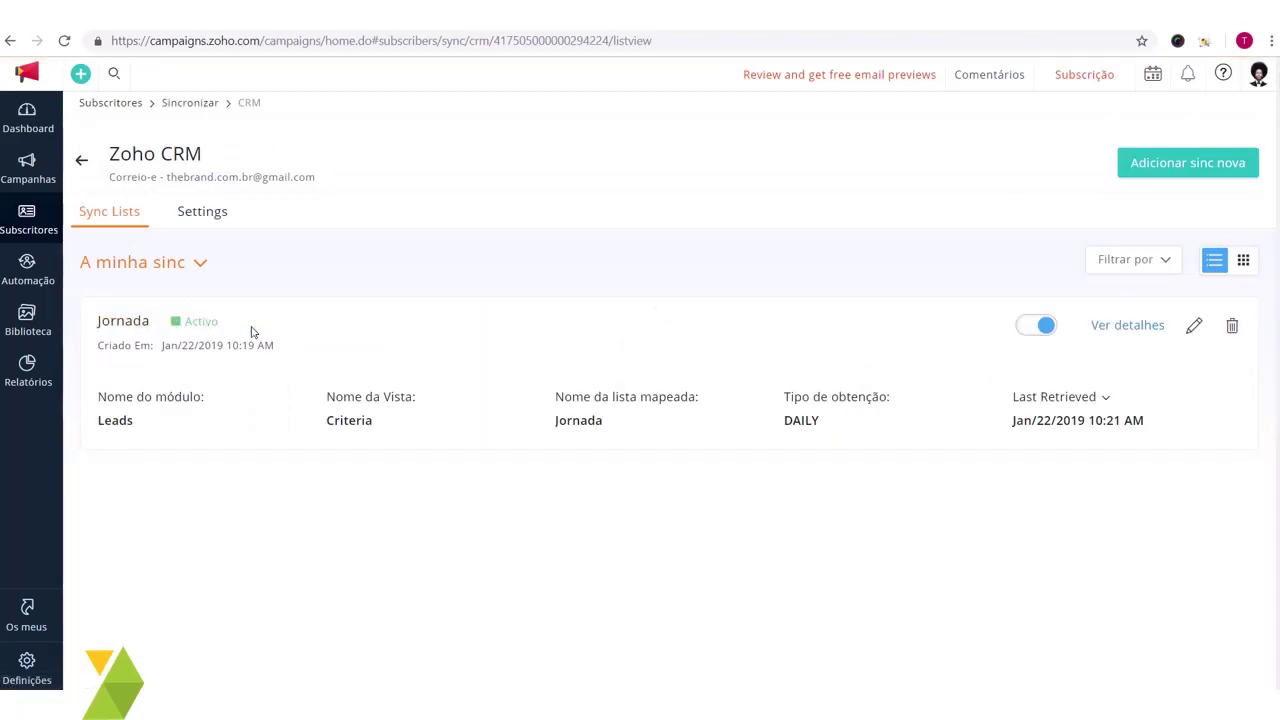
pyautogui.moveTo(814, 420); pyautogui.dragTo(783, 418)
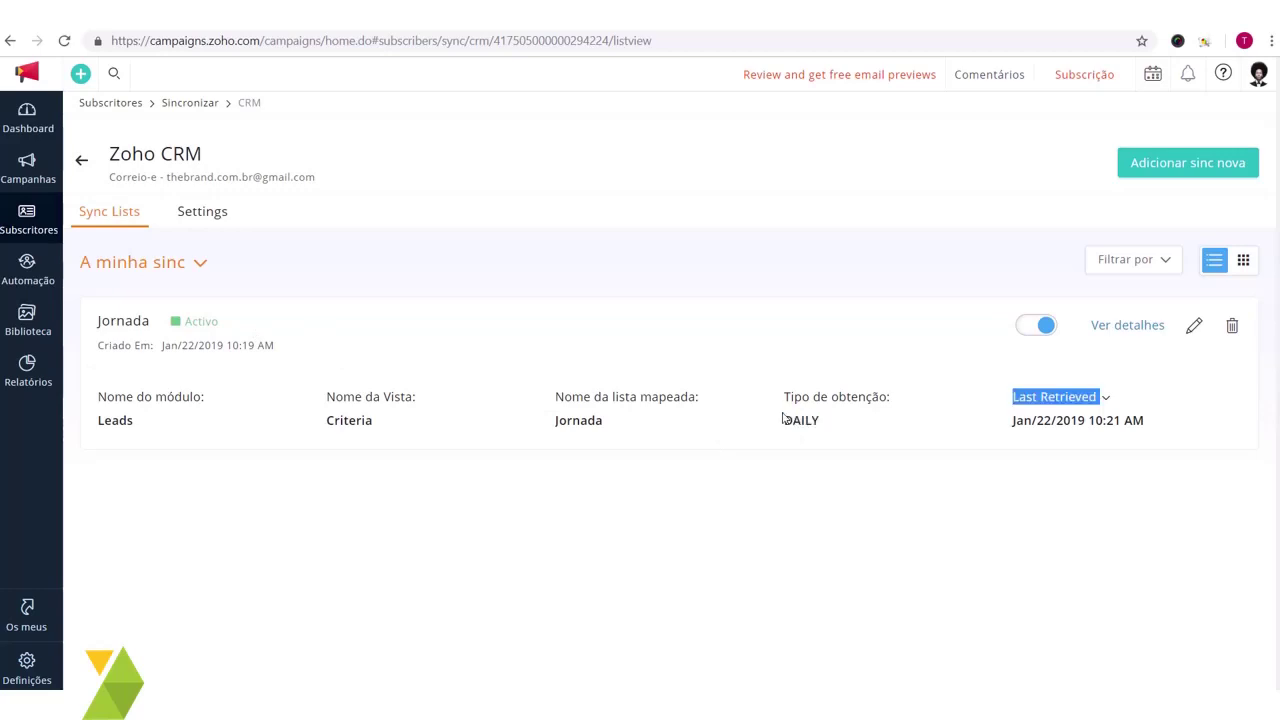
pyautogui.doubleClick(785, 420)
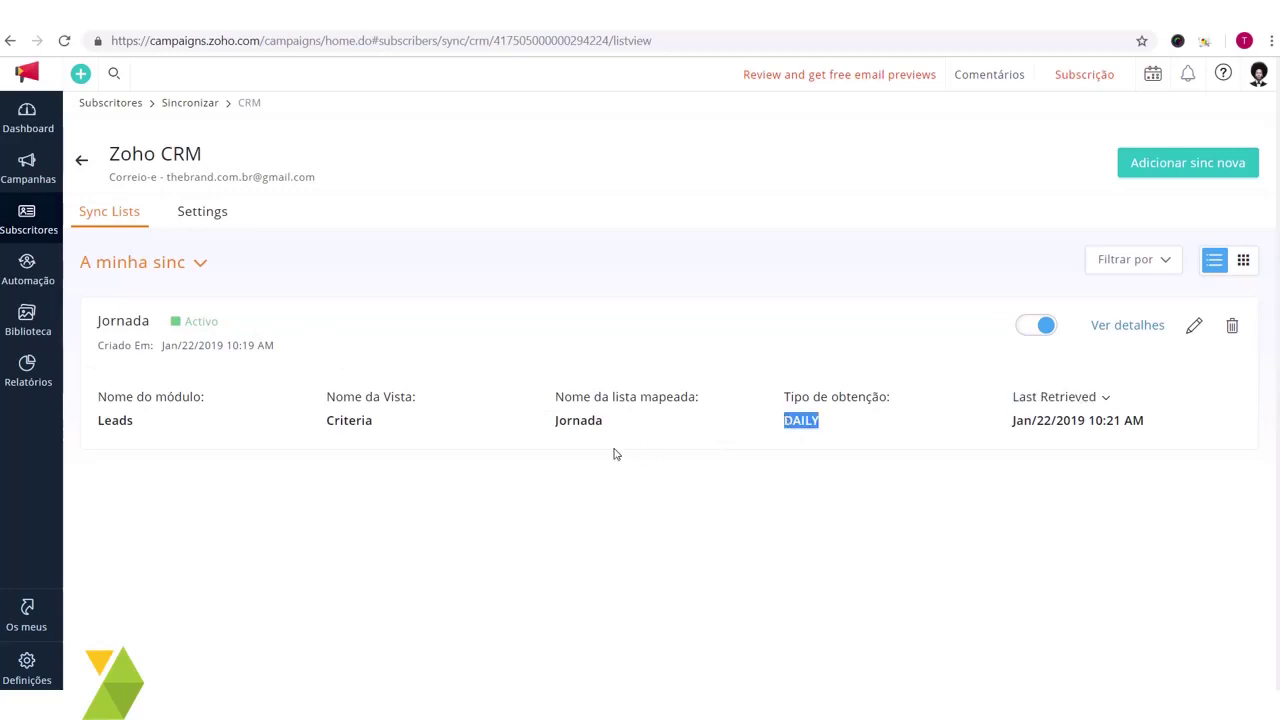
pyautogui.moveTo(554, 401); pyautogui.dragTo(648, 398)
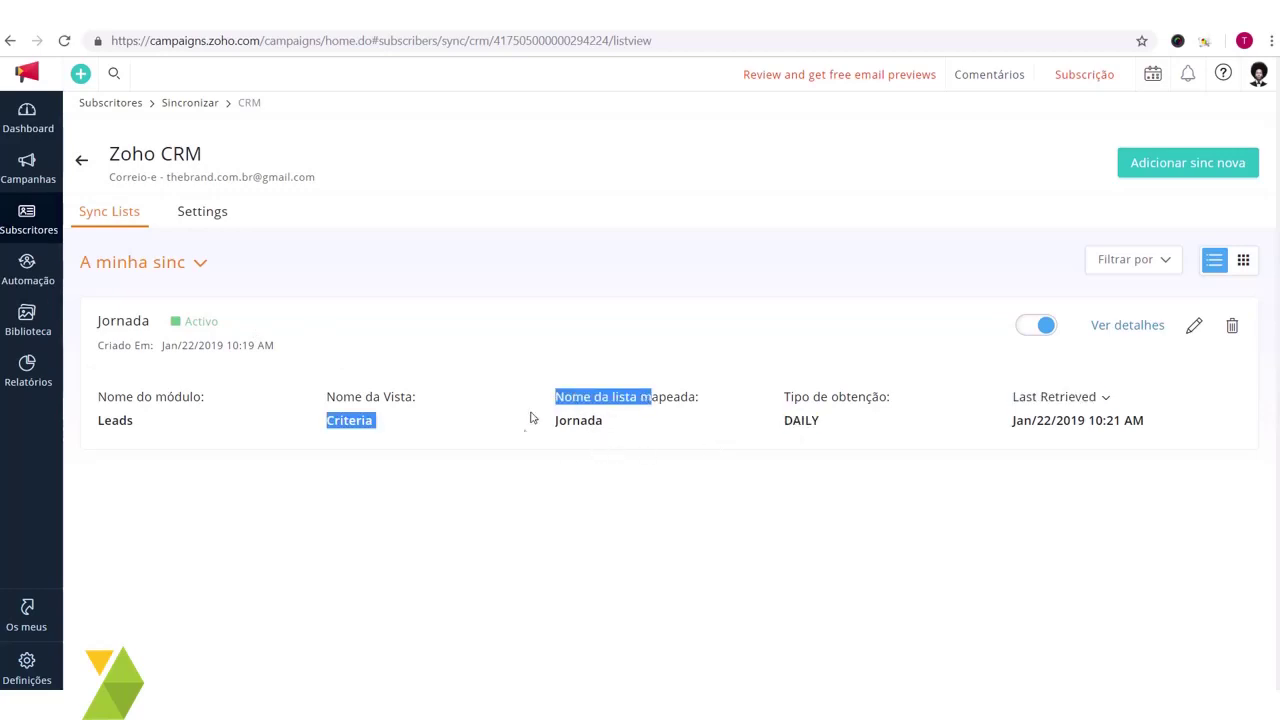
pyautogui.moveTo(556, 400); pyautogui.dragTo(682, 397)
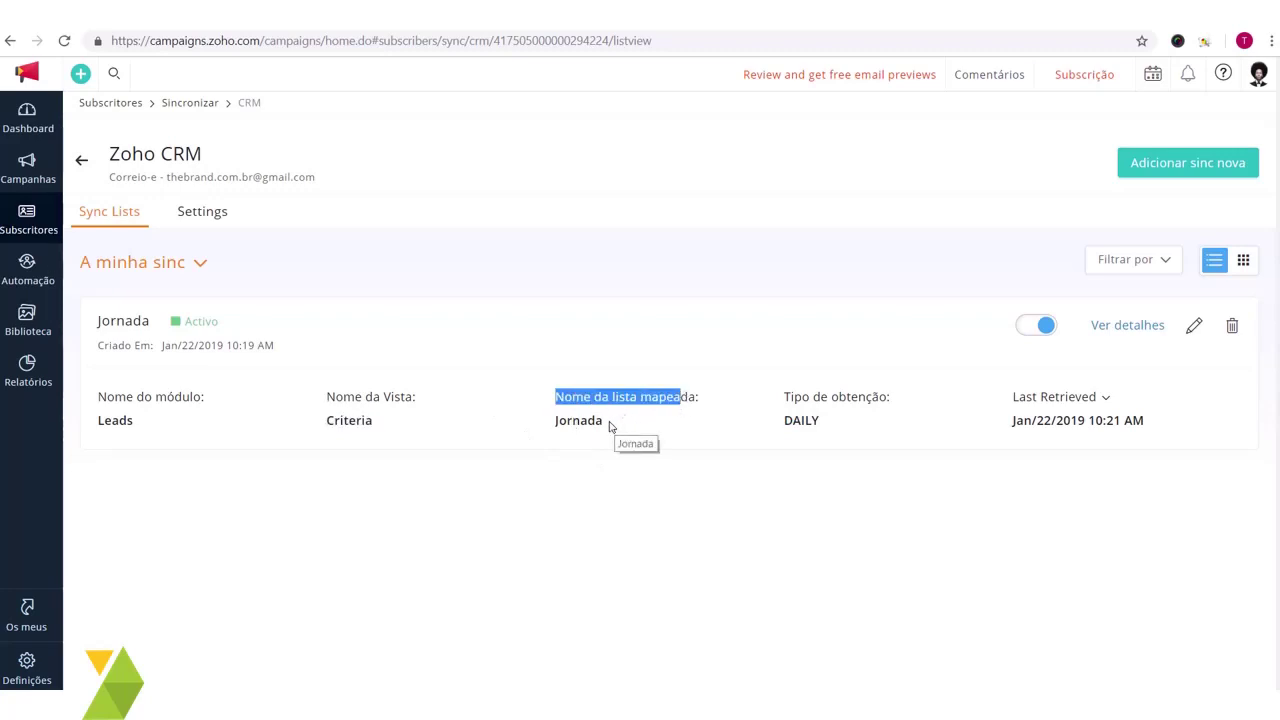
pyautogui.moveTo(612, 426); pyautogui.dragTo(557, 424)
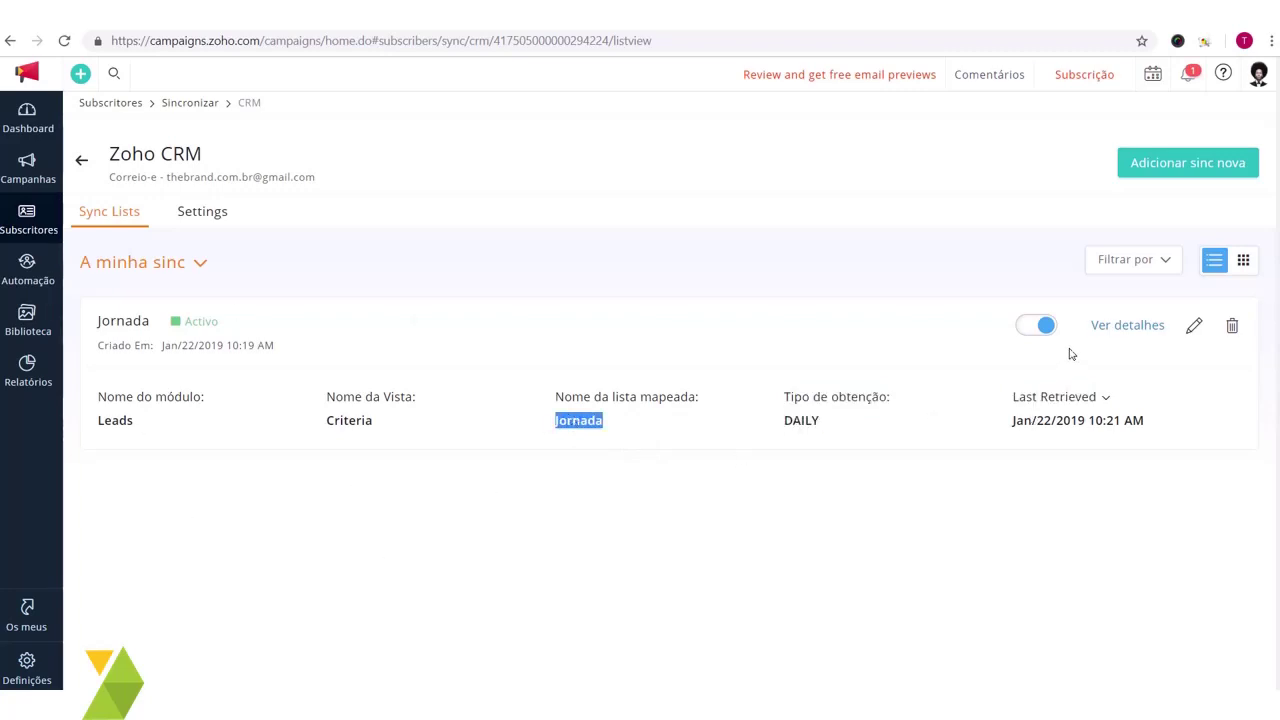
pyautogui.click(492, 323)
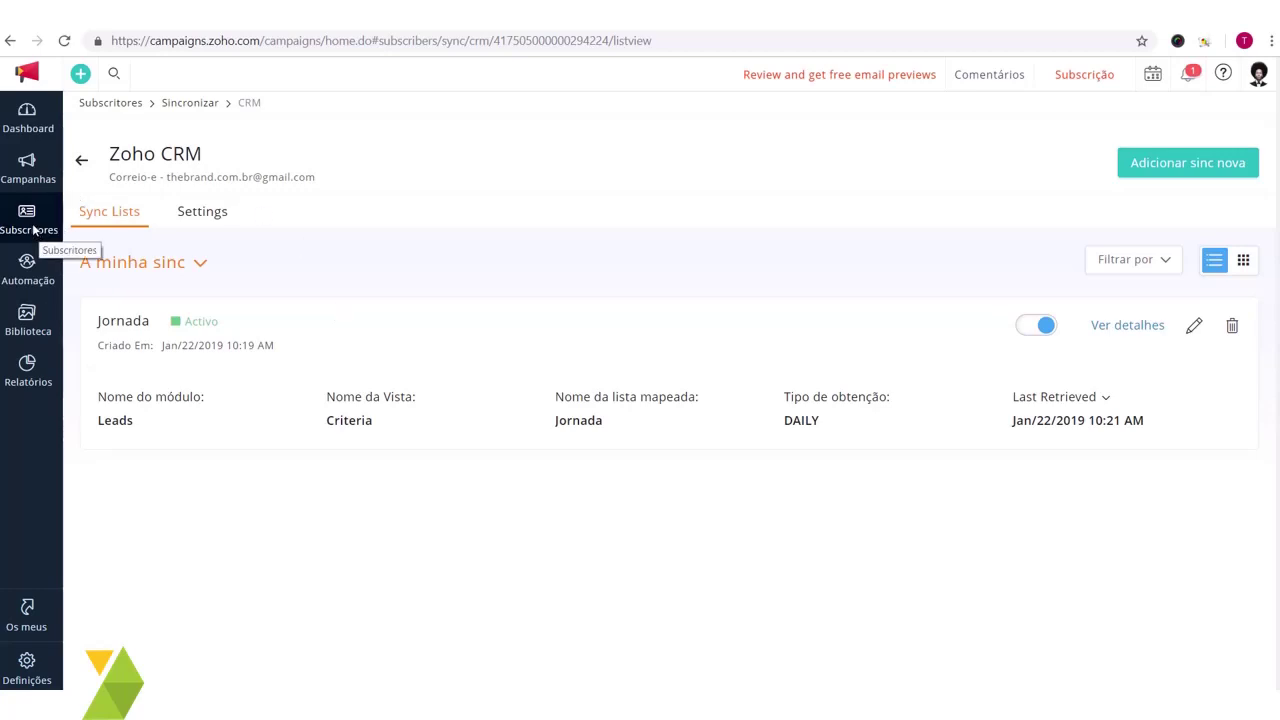
# Reopen the active Zoho CRM synchronizations from the sync services overview and display the CRM sync settings
pyautogui.moveTo(33, 229)
pyautogui.click(170, 293)
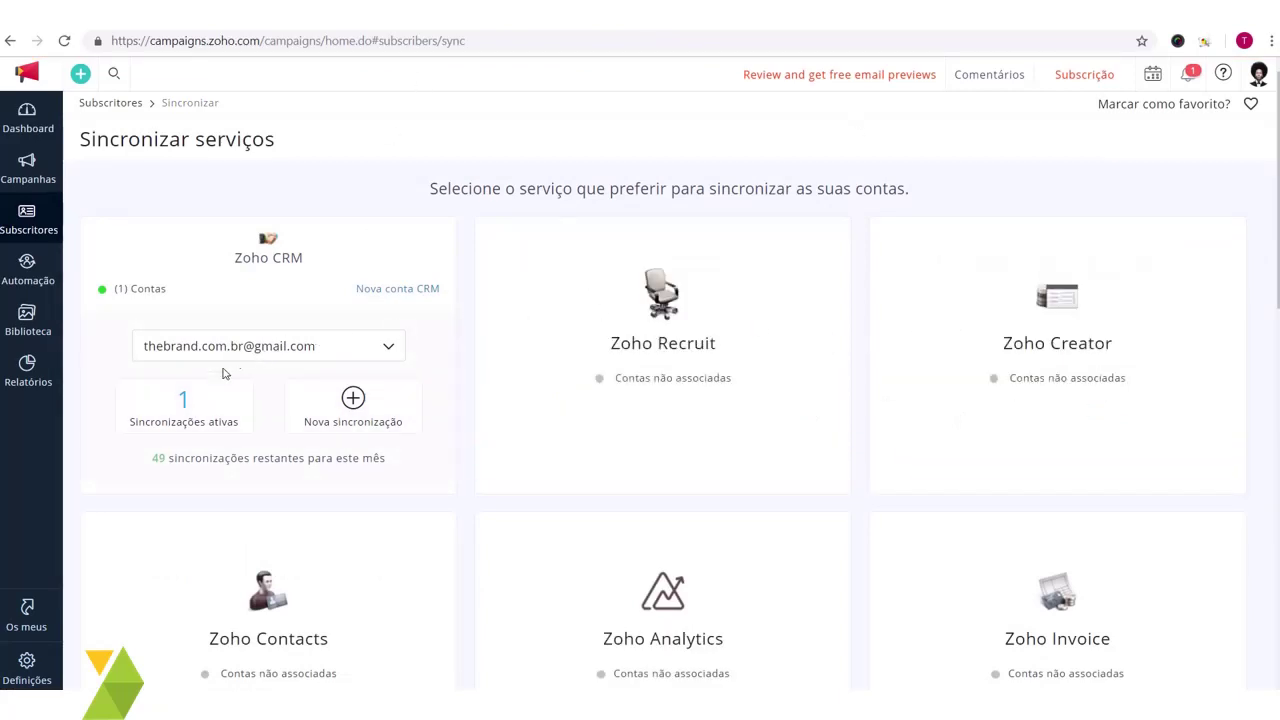
pyautogui.click(183, 404)
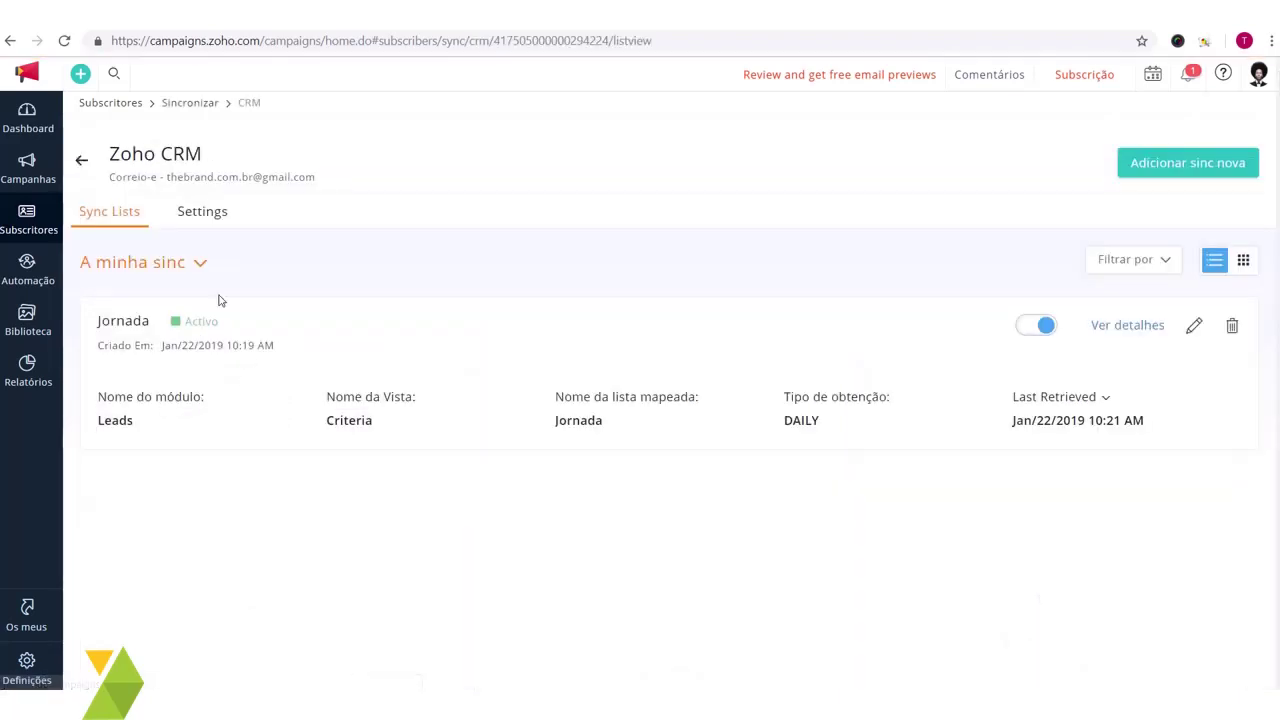
pyautogui.moveTo(244, 214); pyautogui.dragTo(173, 209)
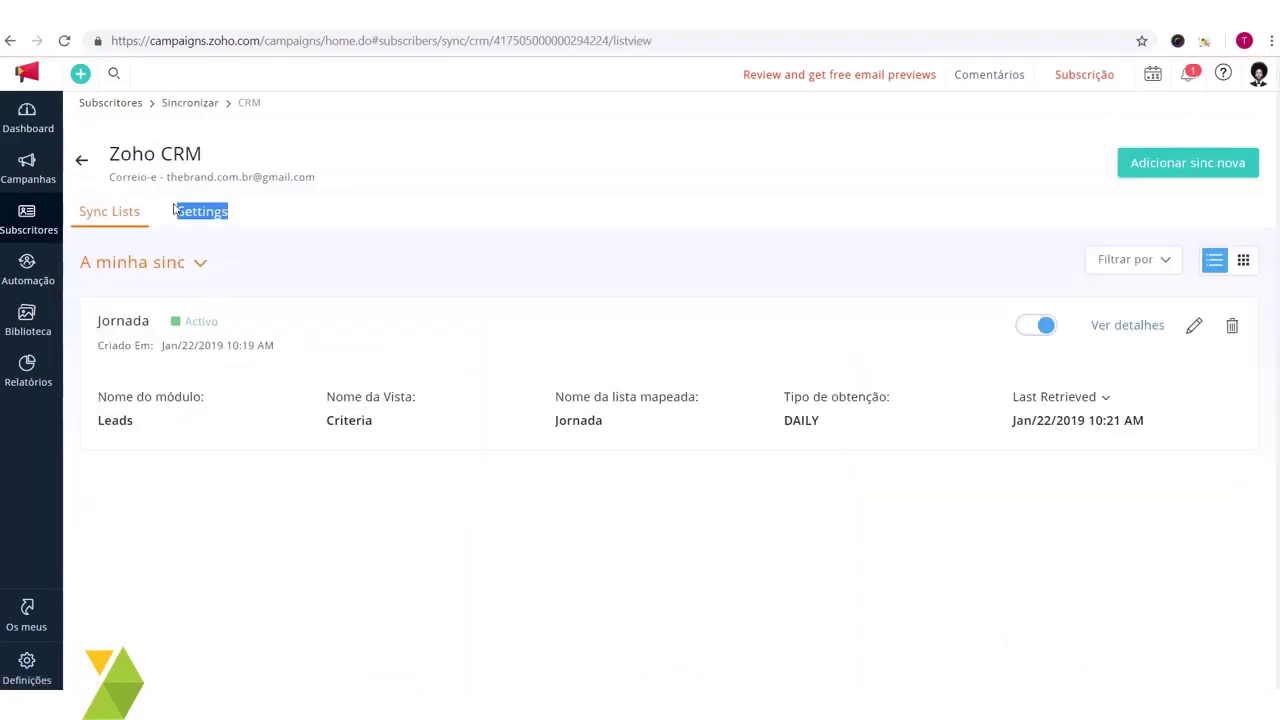
pyautogui.click(262, 452)
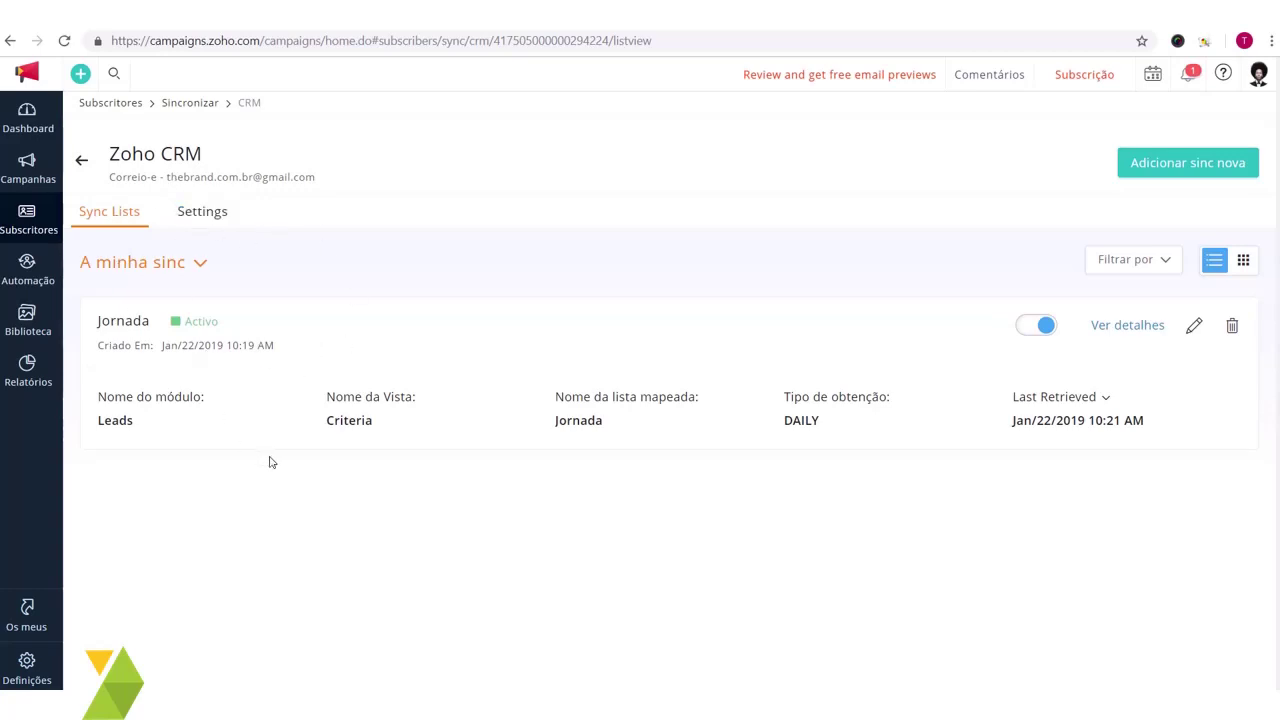
pyautogui.click(204, 212)
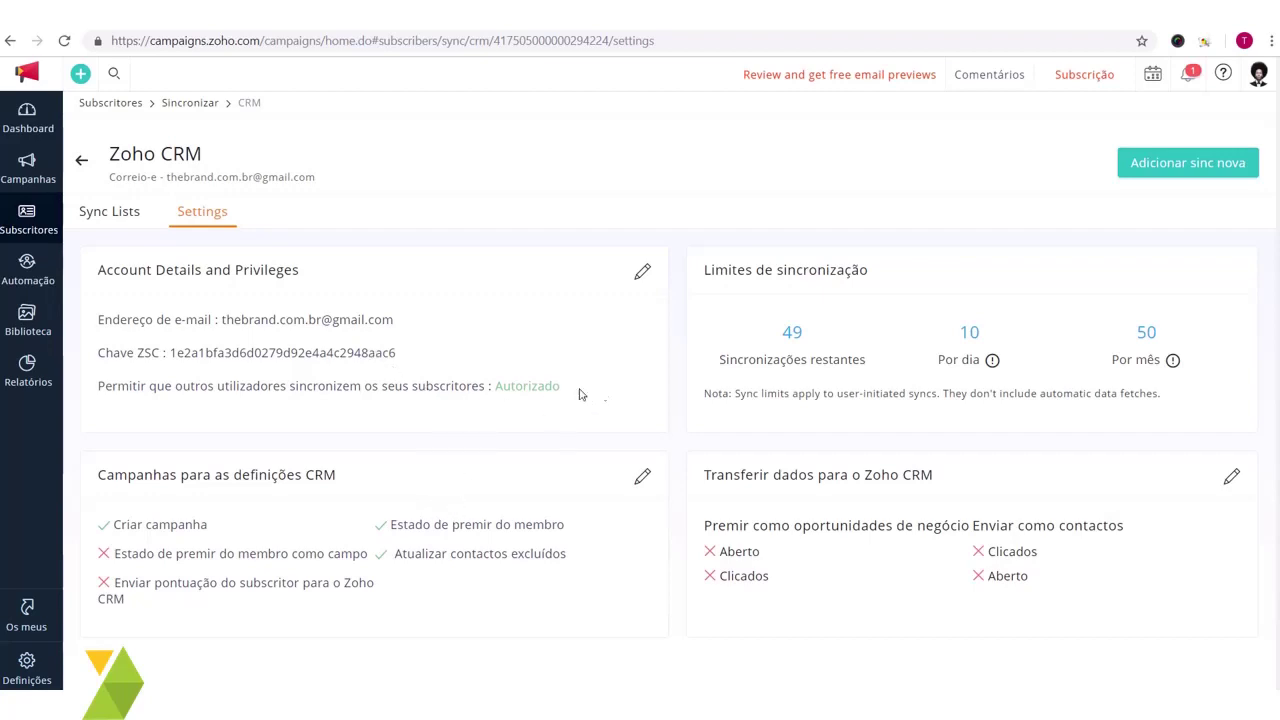
# Review the account details and privileges and the "Campanhas para as definições CRM" section of the Zoho CRM sync settings
pyautogui.moveTo(572, 396); pyautogui.dragTo(158, 323)
pyautogui.click(126, 429)
pyautogui.moveTo(99, 478); pyautogui.dragTo(367, 479)
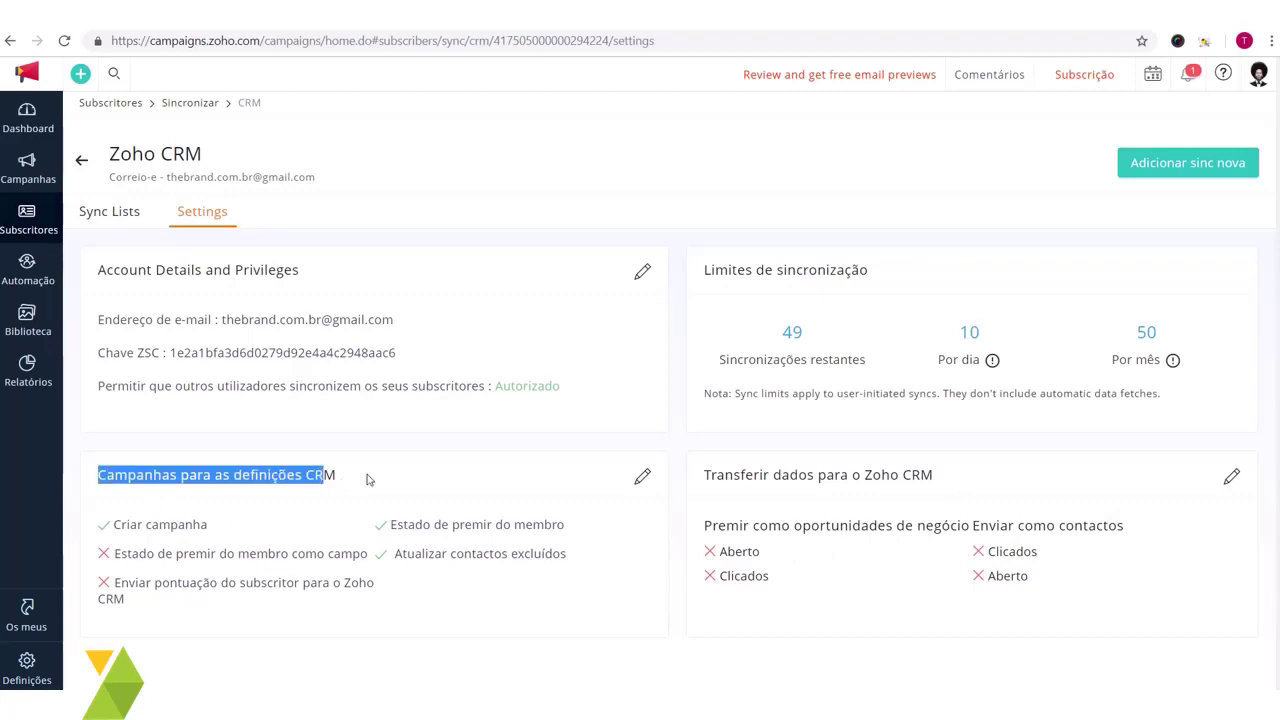
pyautogui.click(367, 479)
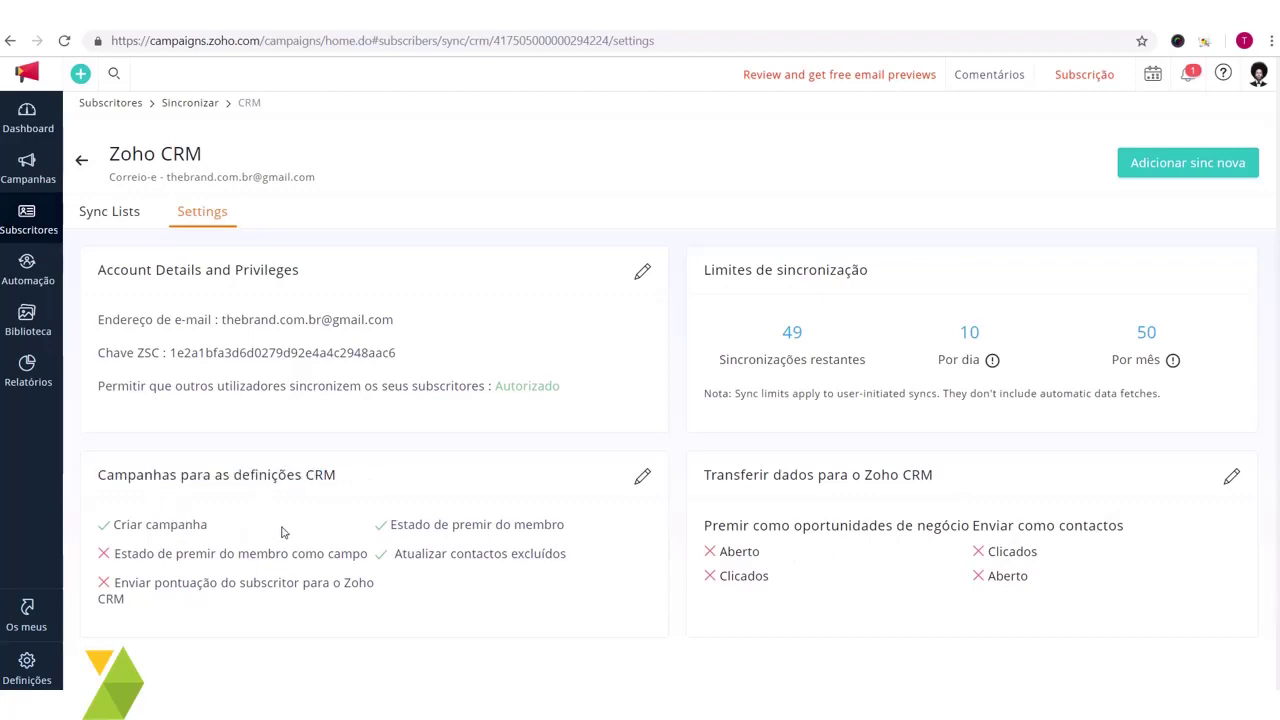
pyautogui.moveTo(345, 478); pyautogui.dragTo(128, 481)
pyautogui.click(146, 481)
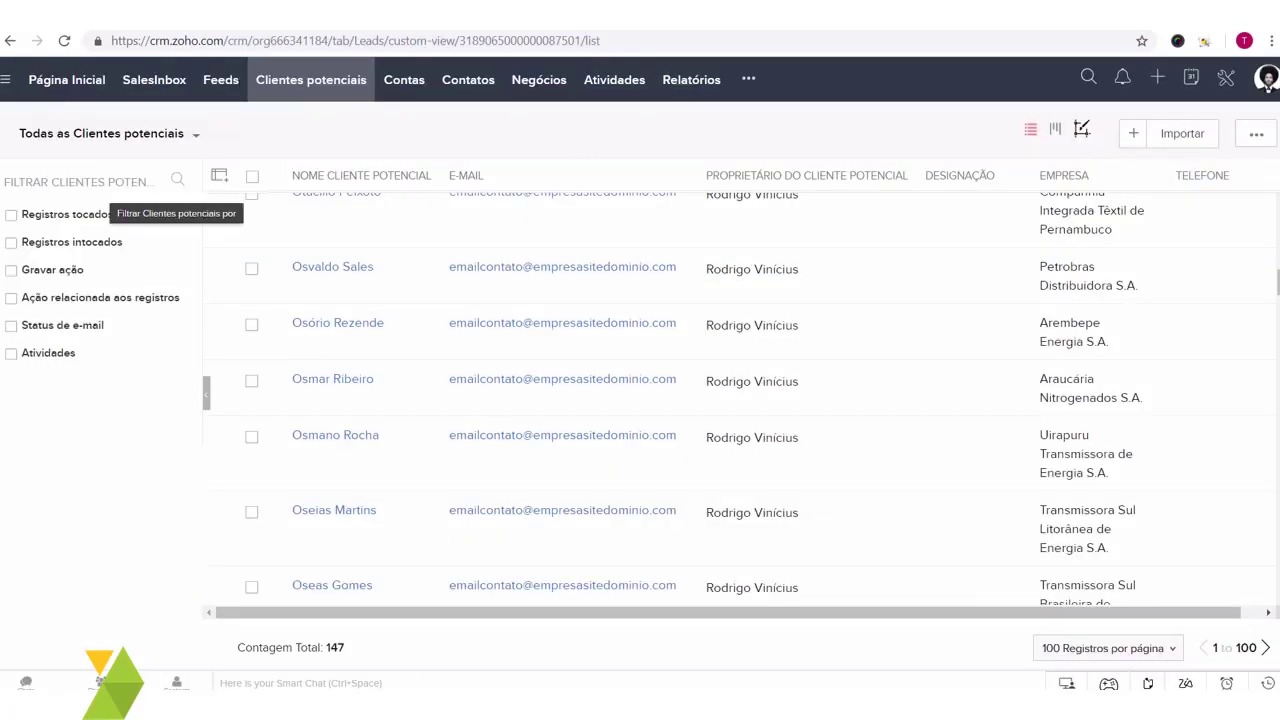
# In Zoho CRM, search the additional modules for "cam" and open the Campanhas module
pyautogui.click(749, 81)
pyautogui.write('cam')
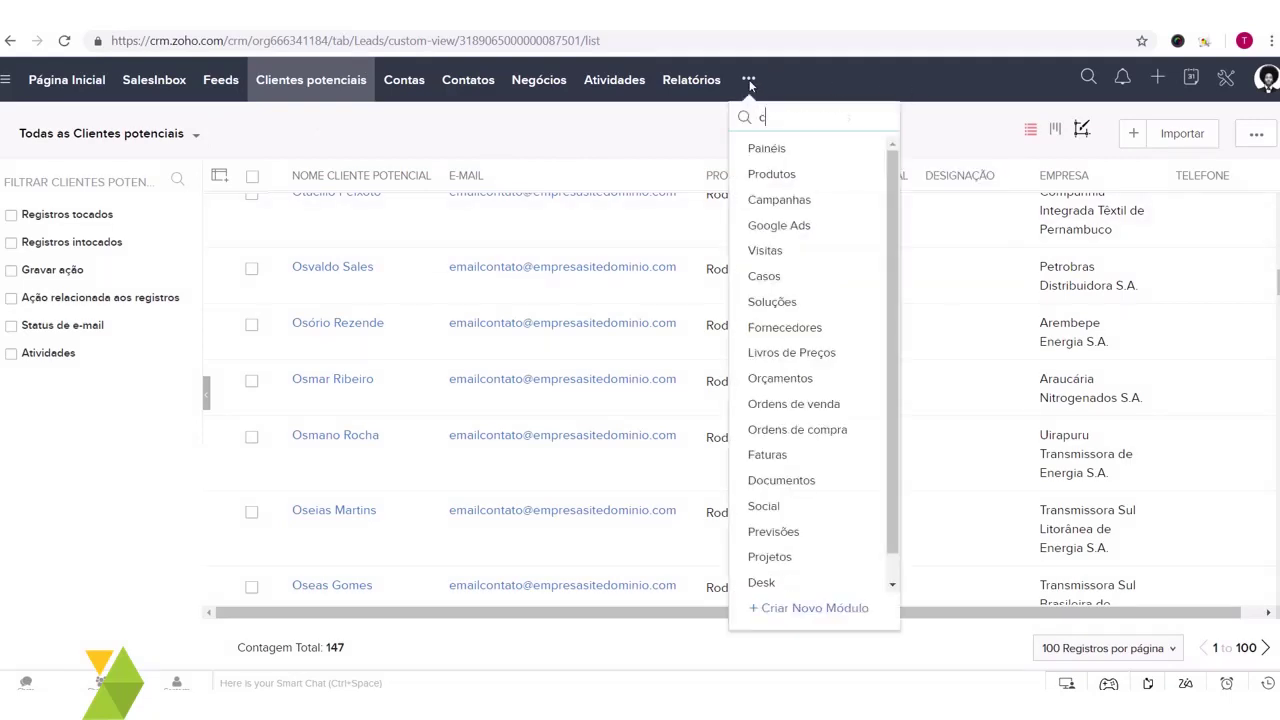
pyautogui.click(826, 149)
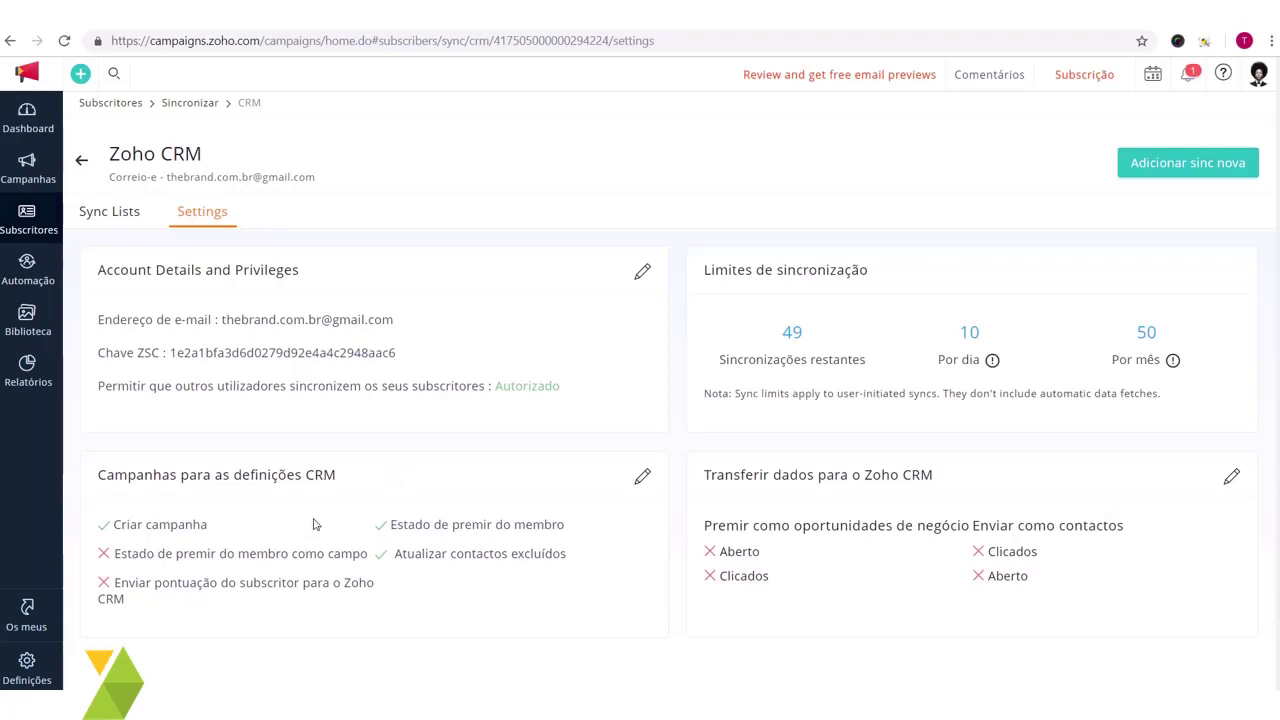
# In Zoho Campaigns, open the "Campanhas para as definições CRM" settings for editing, examine all report options, and return to the settings overview without saving
pyautogui.click(642, 479)
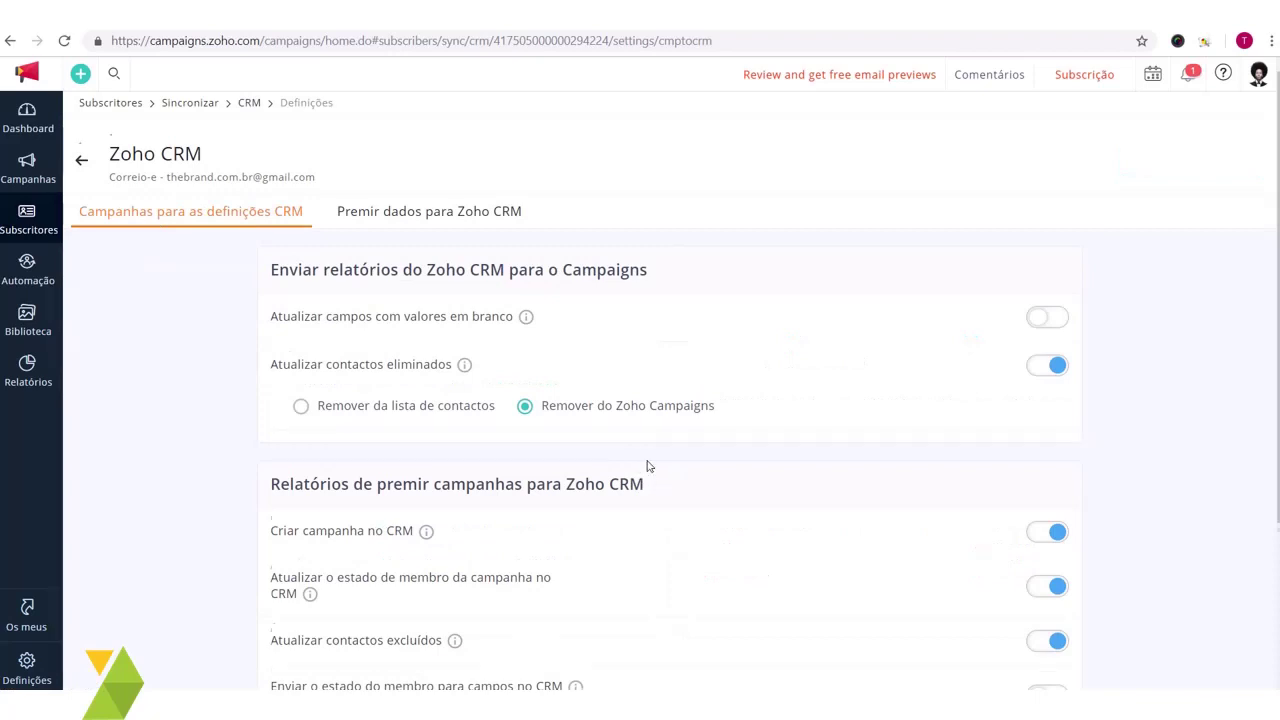
pyautogui.scroll(-1, 648, 466)
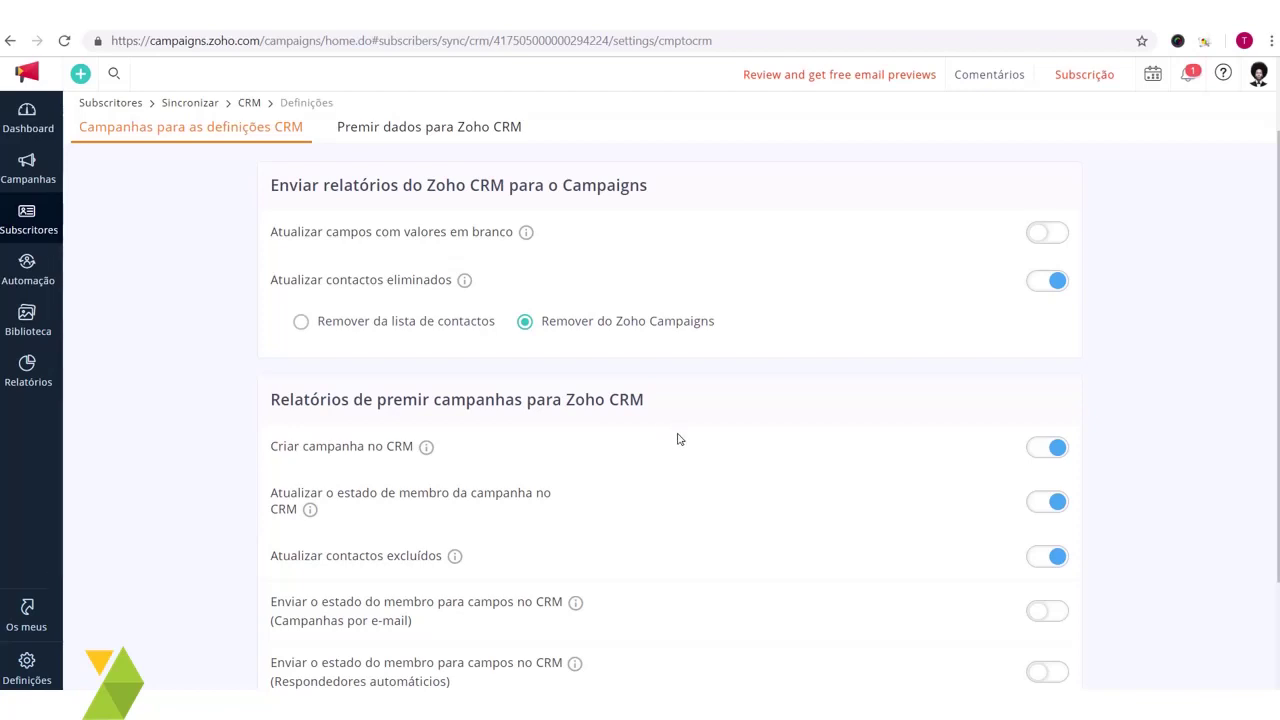
pyautogui.scroll(-1, 677, 437)
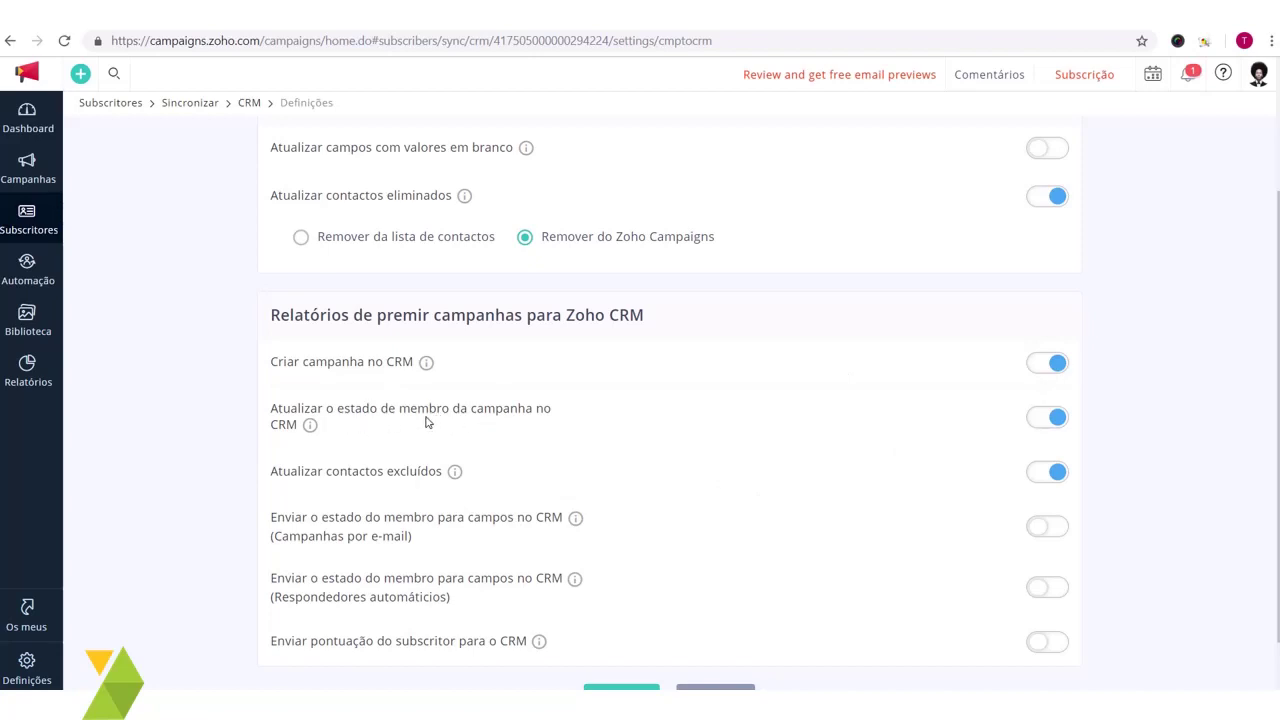
pyautogui.scroll(-1, 725, 432)
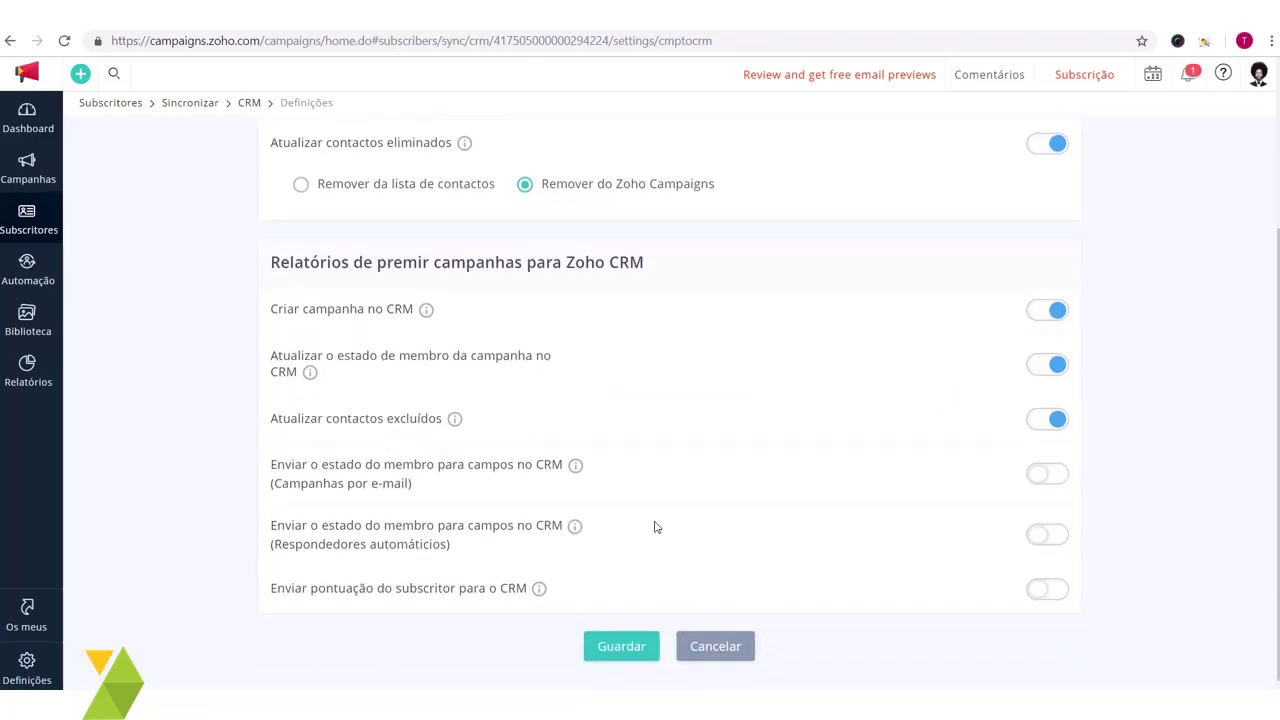
pyautogui.scroll(4, 600, 515)
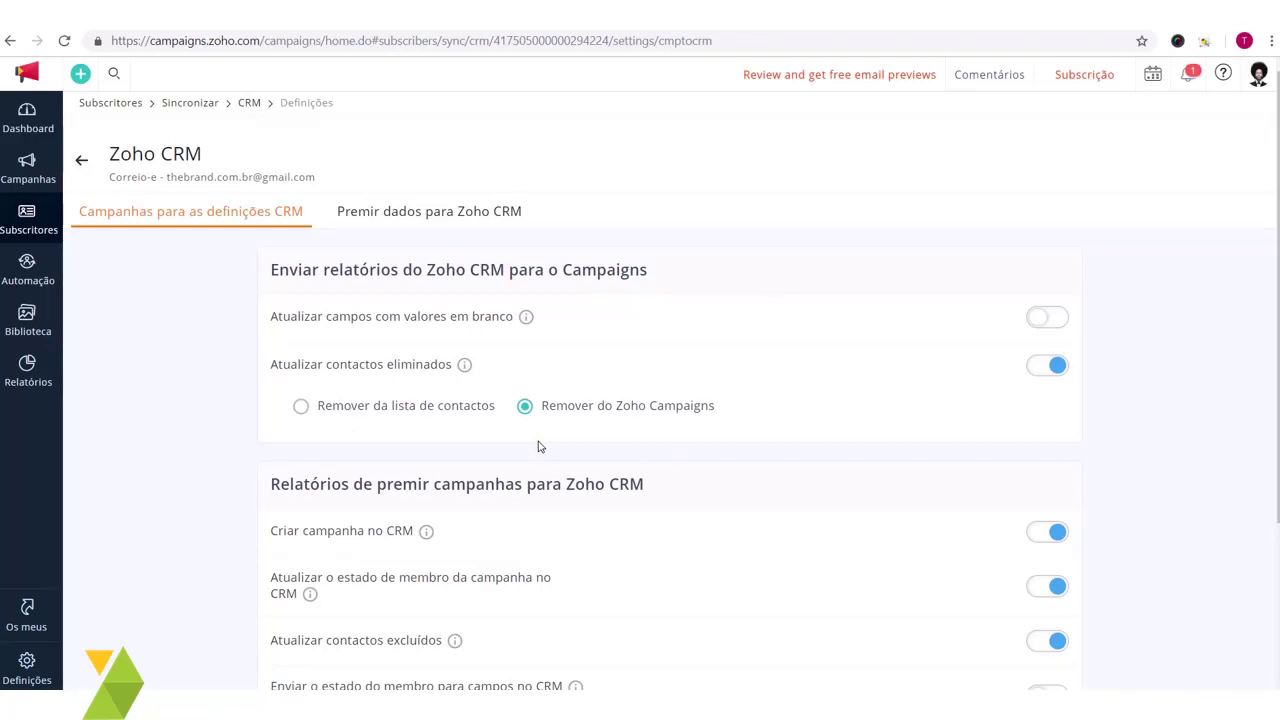
pyautogui.click(85, 160)
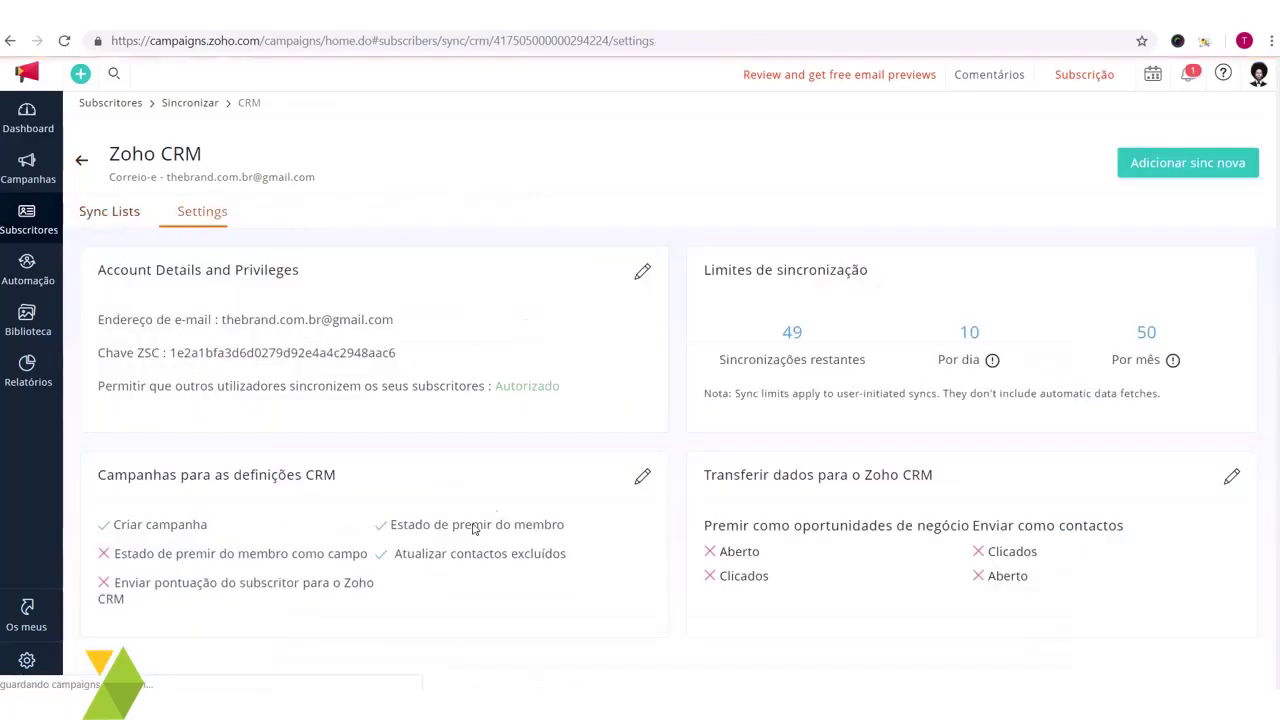